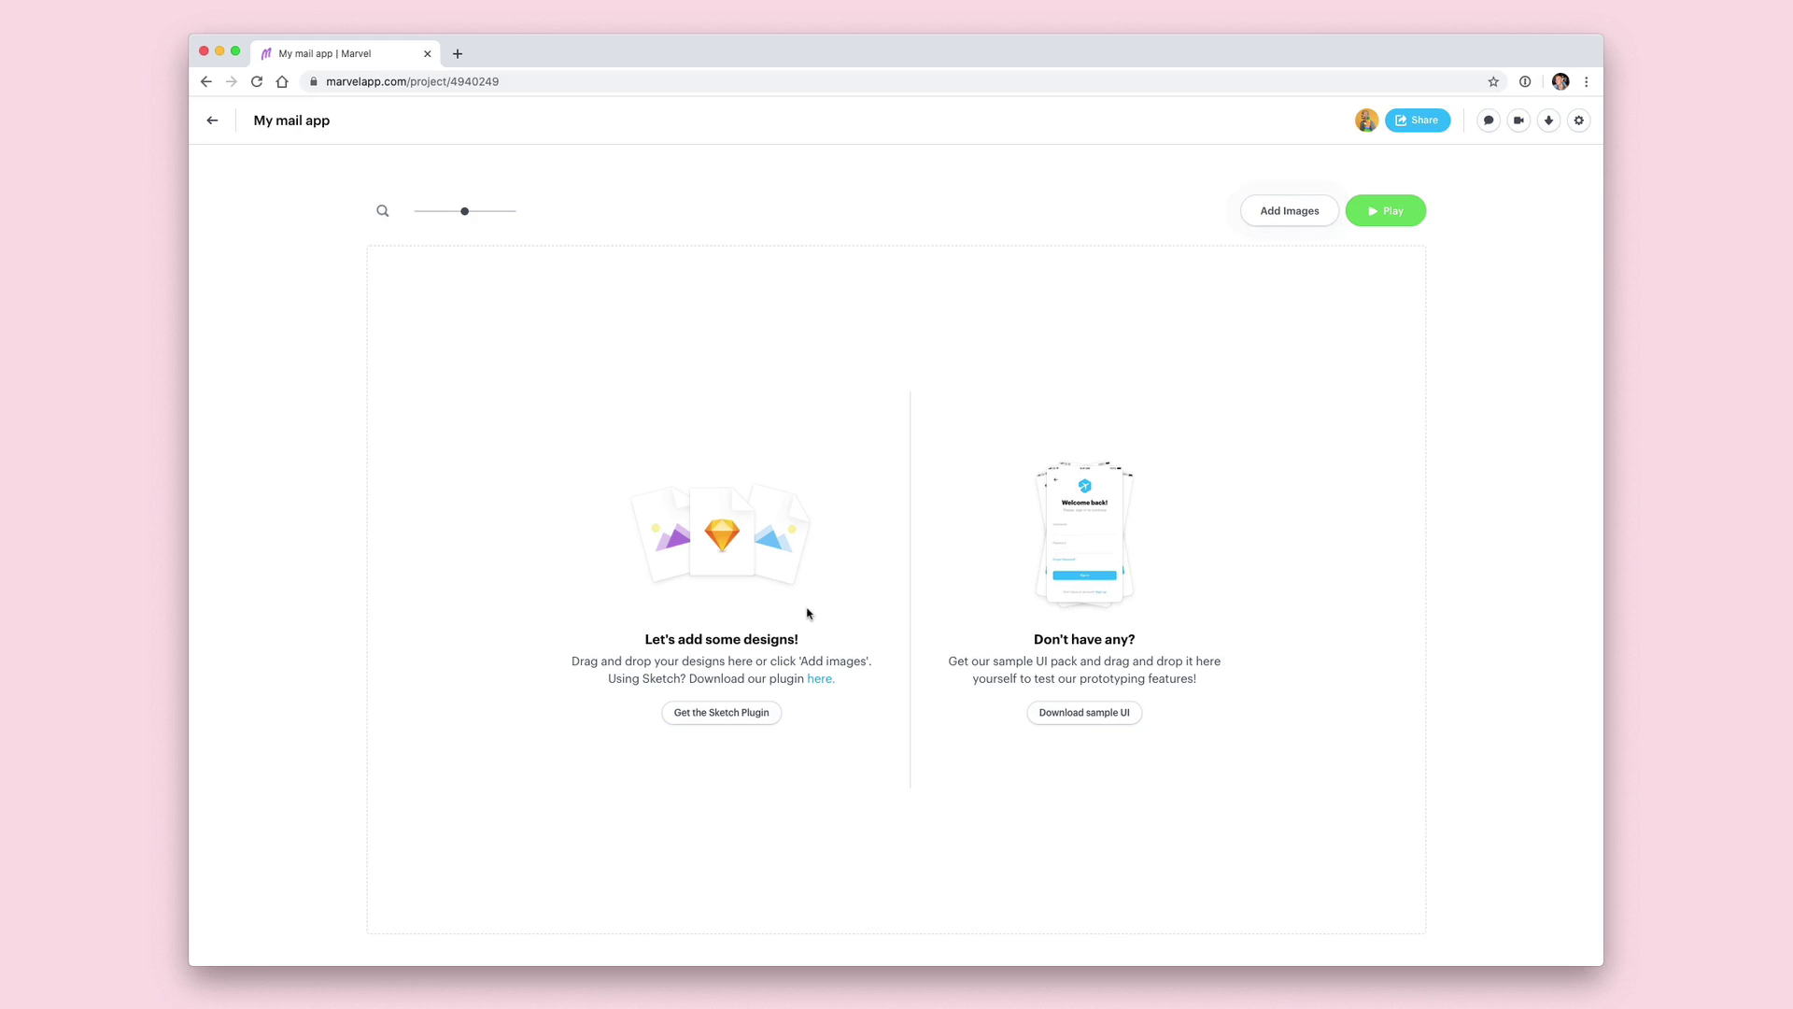
Create a new blank screen, 'Image 31', in Marvel's built-in design editor
{"action": "left_click", "coordinate": [1296, 208]}
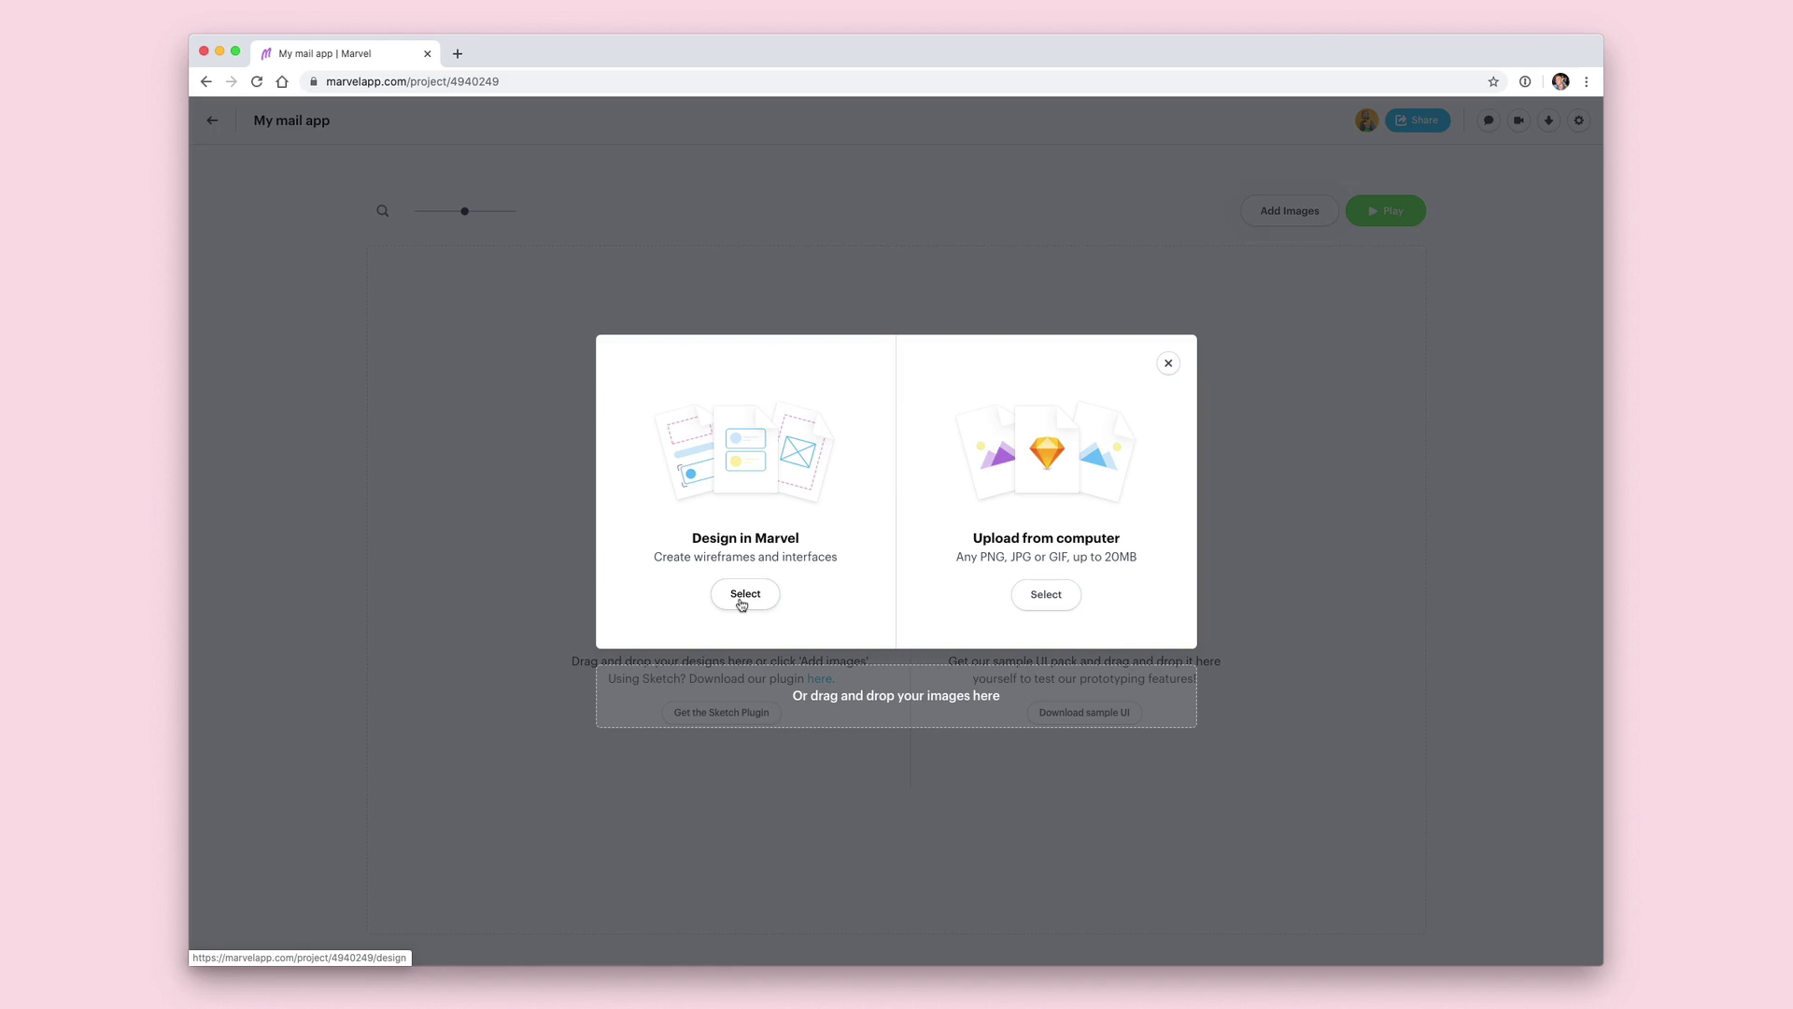
{"action": "left_click", "coordinate": [744, 599]}
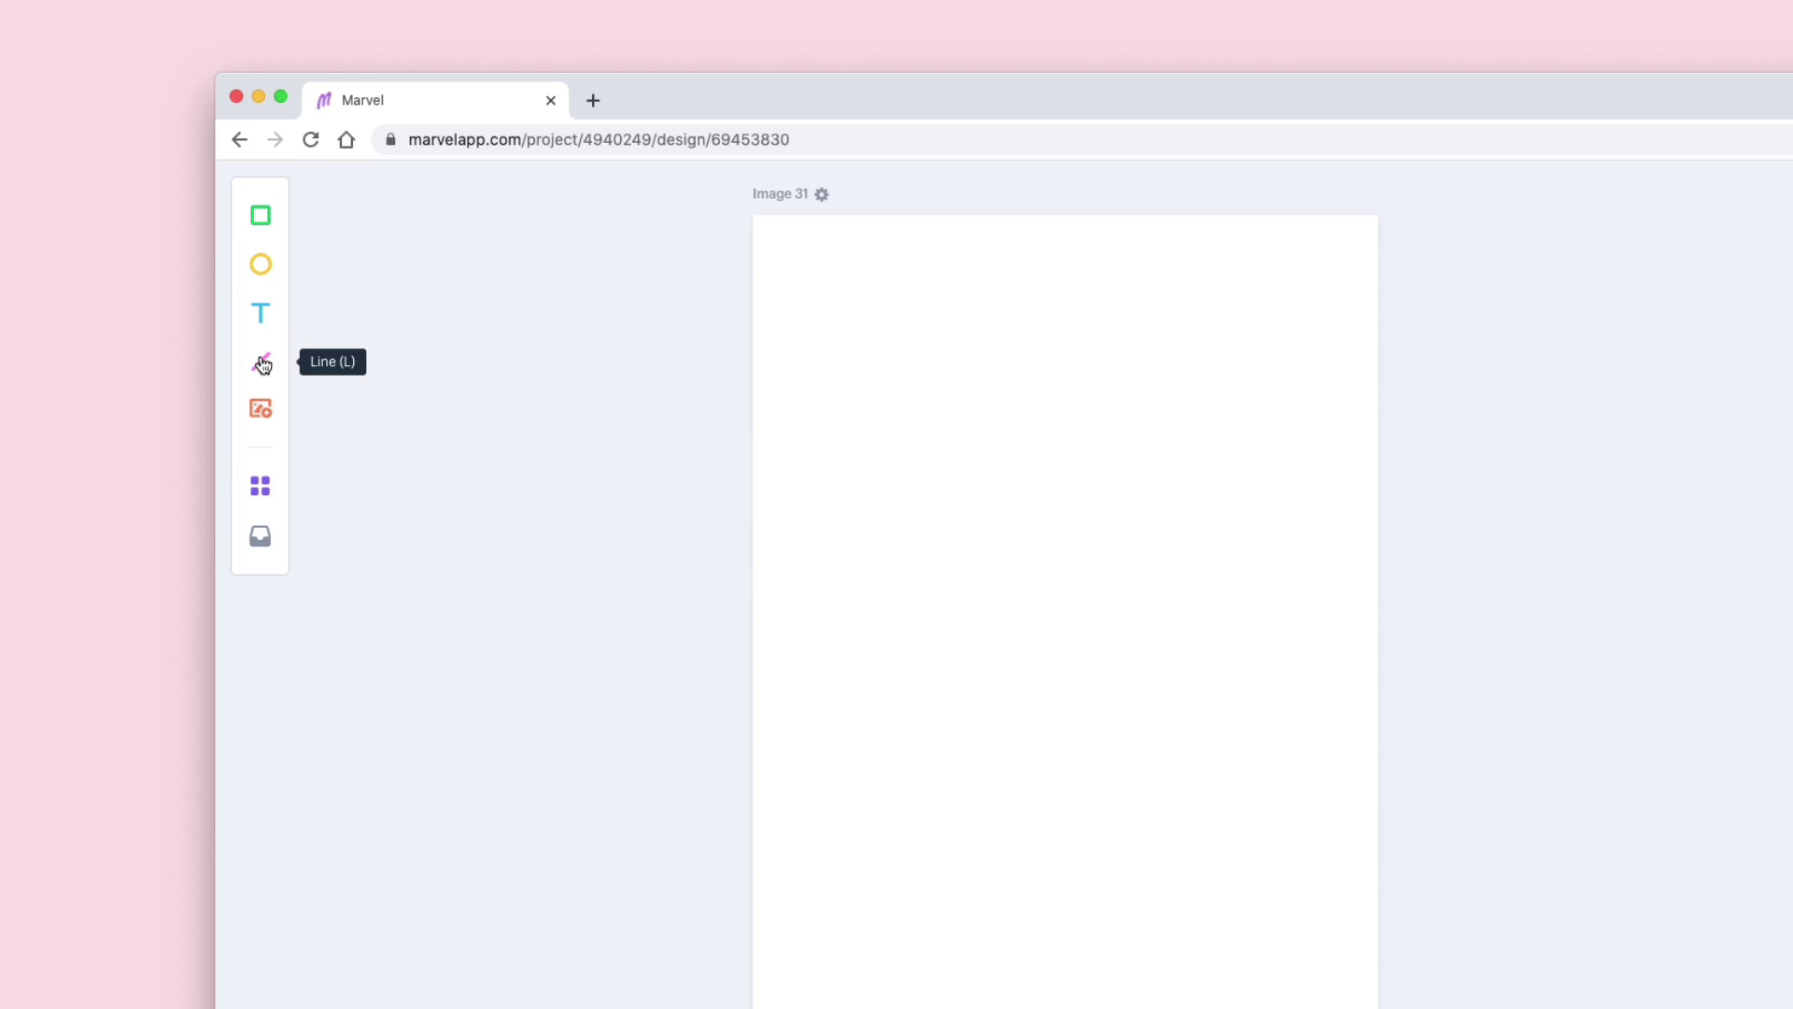
{"action": "left_click", "coordinate": [258, 418]}
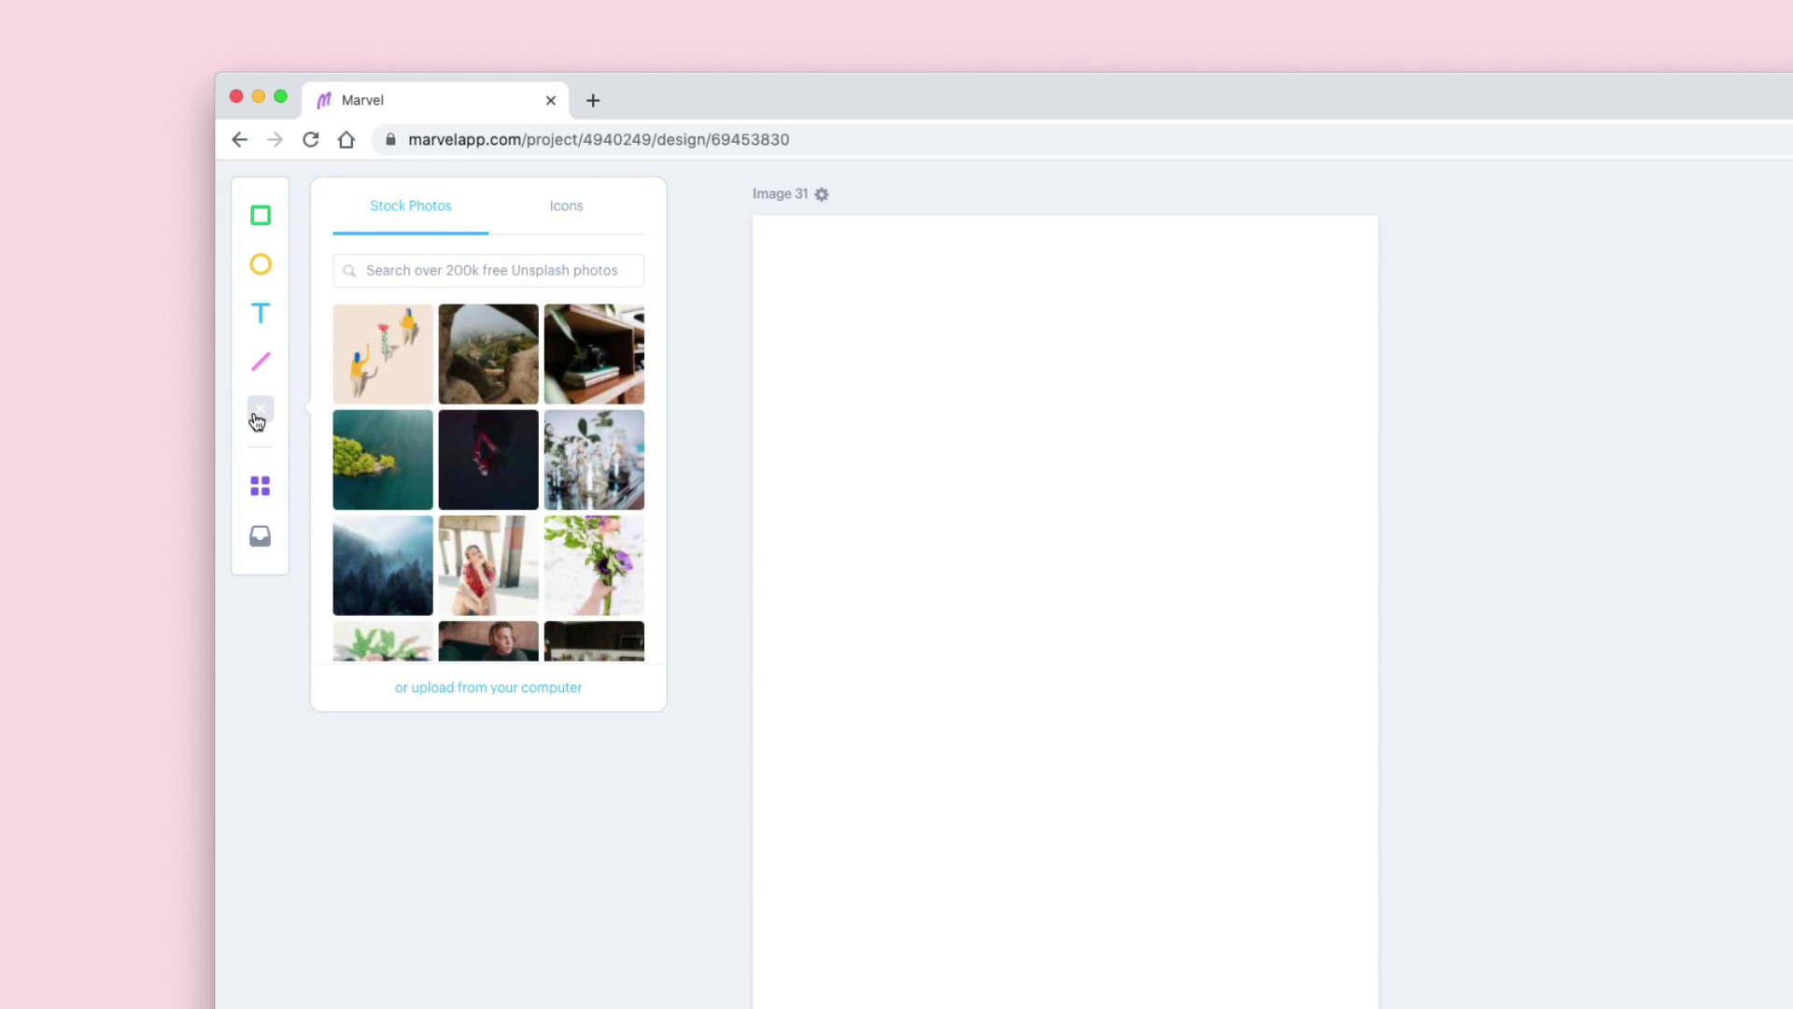
{"action": "left_click", "coordinate": [566, 222]}
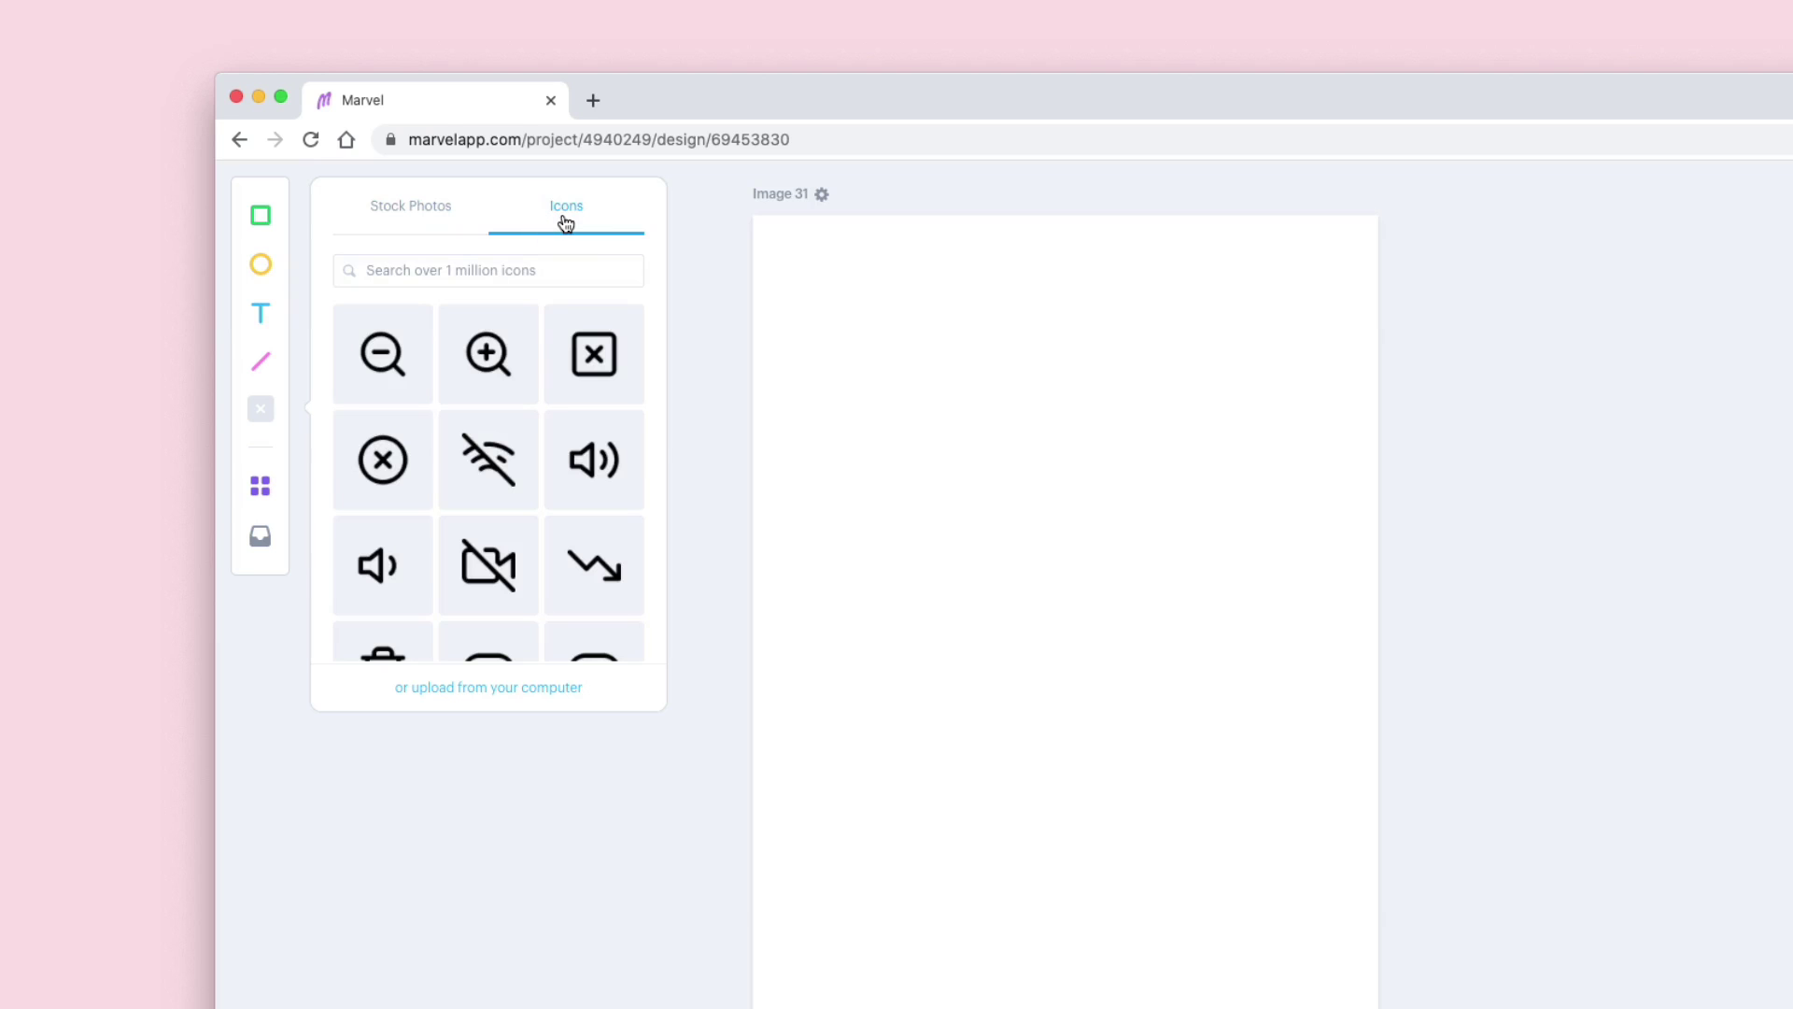
{"action": "left_click", "coordinate": [262, 414]}
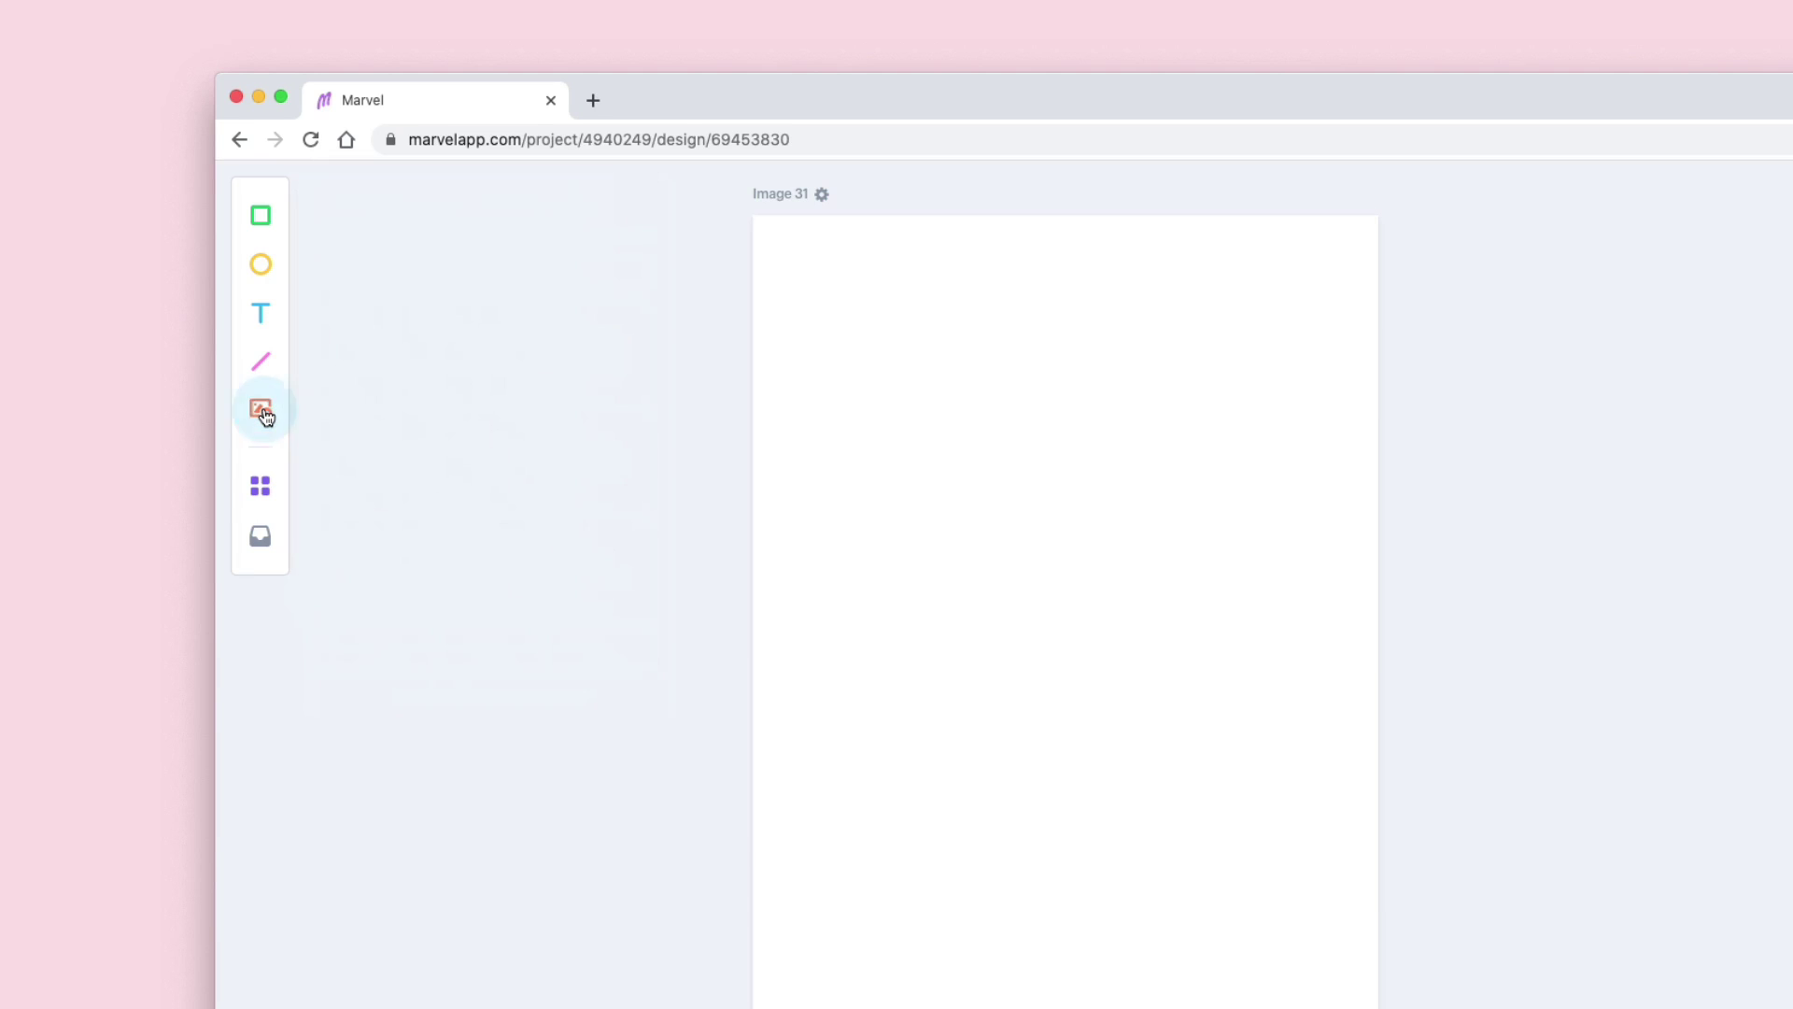
{"action": "left_click", "coordinate": [261, 488]}
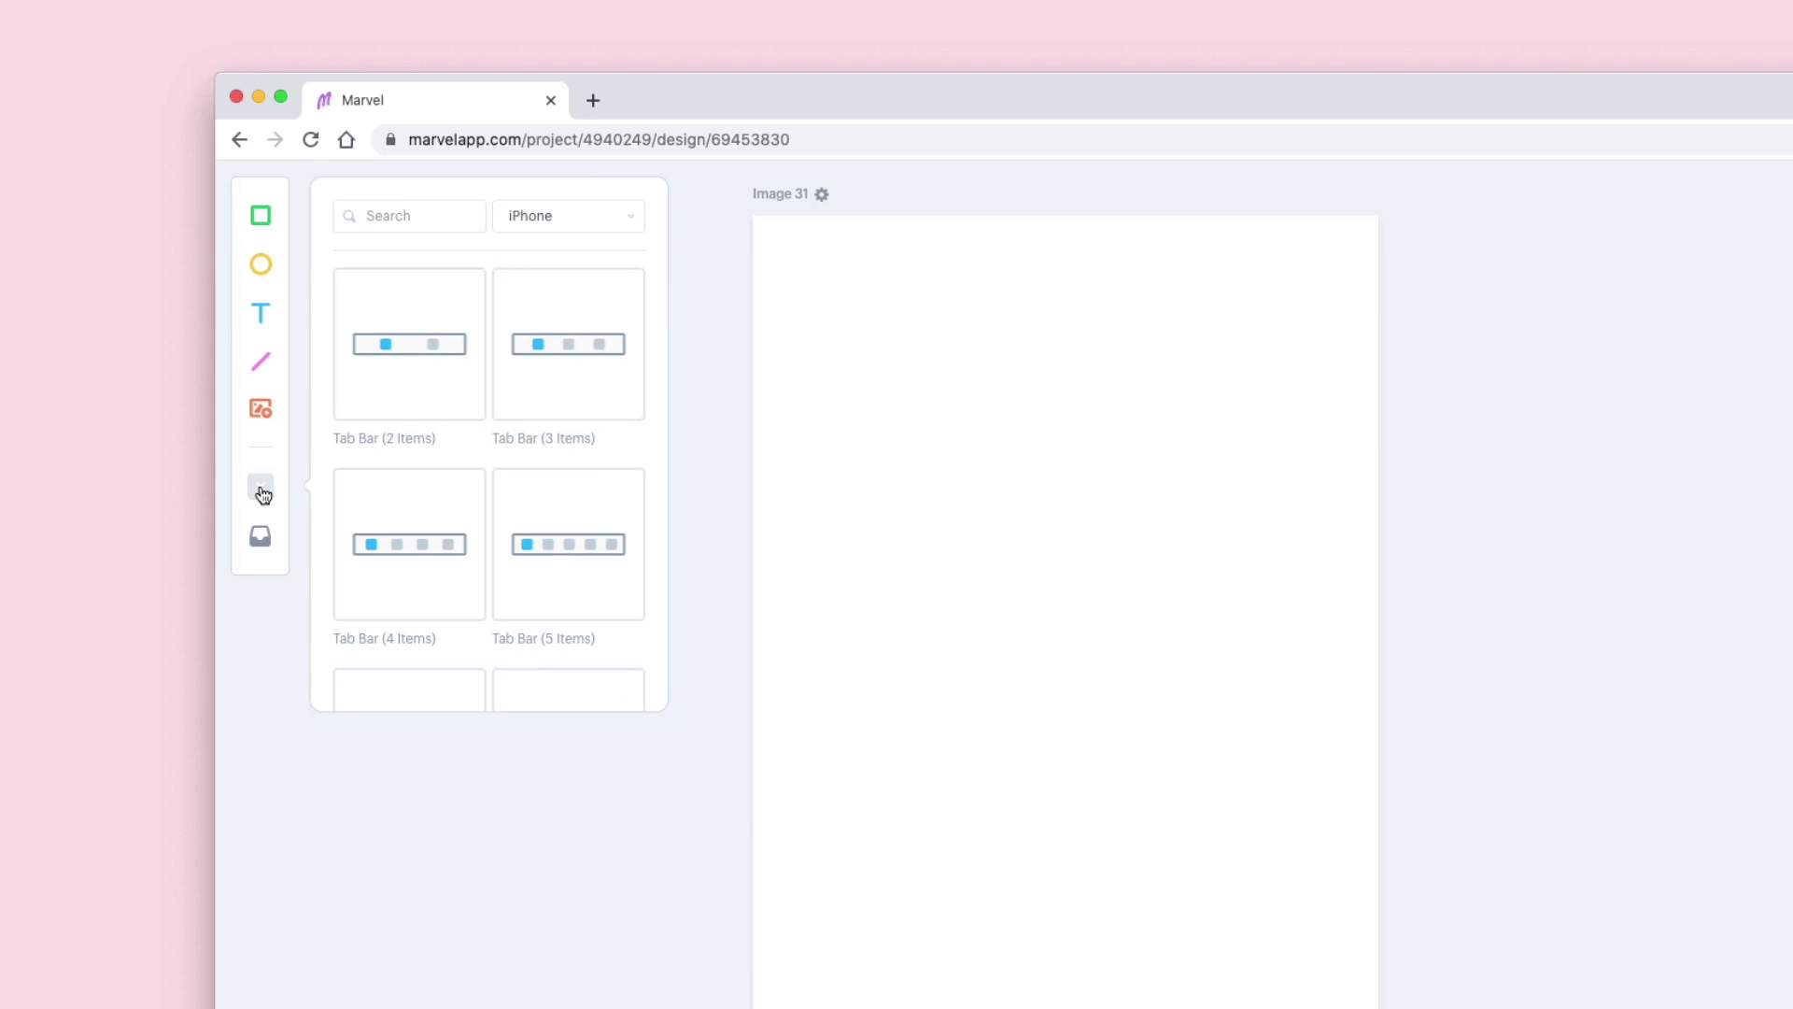
{"action": "left_click", "coordinate": [262, 491]}
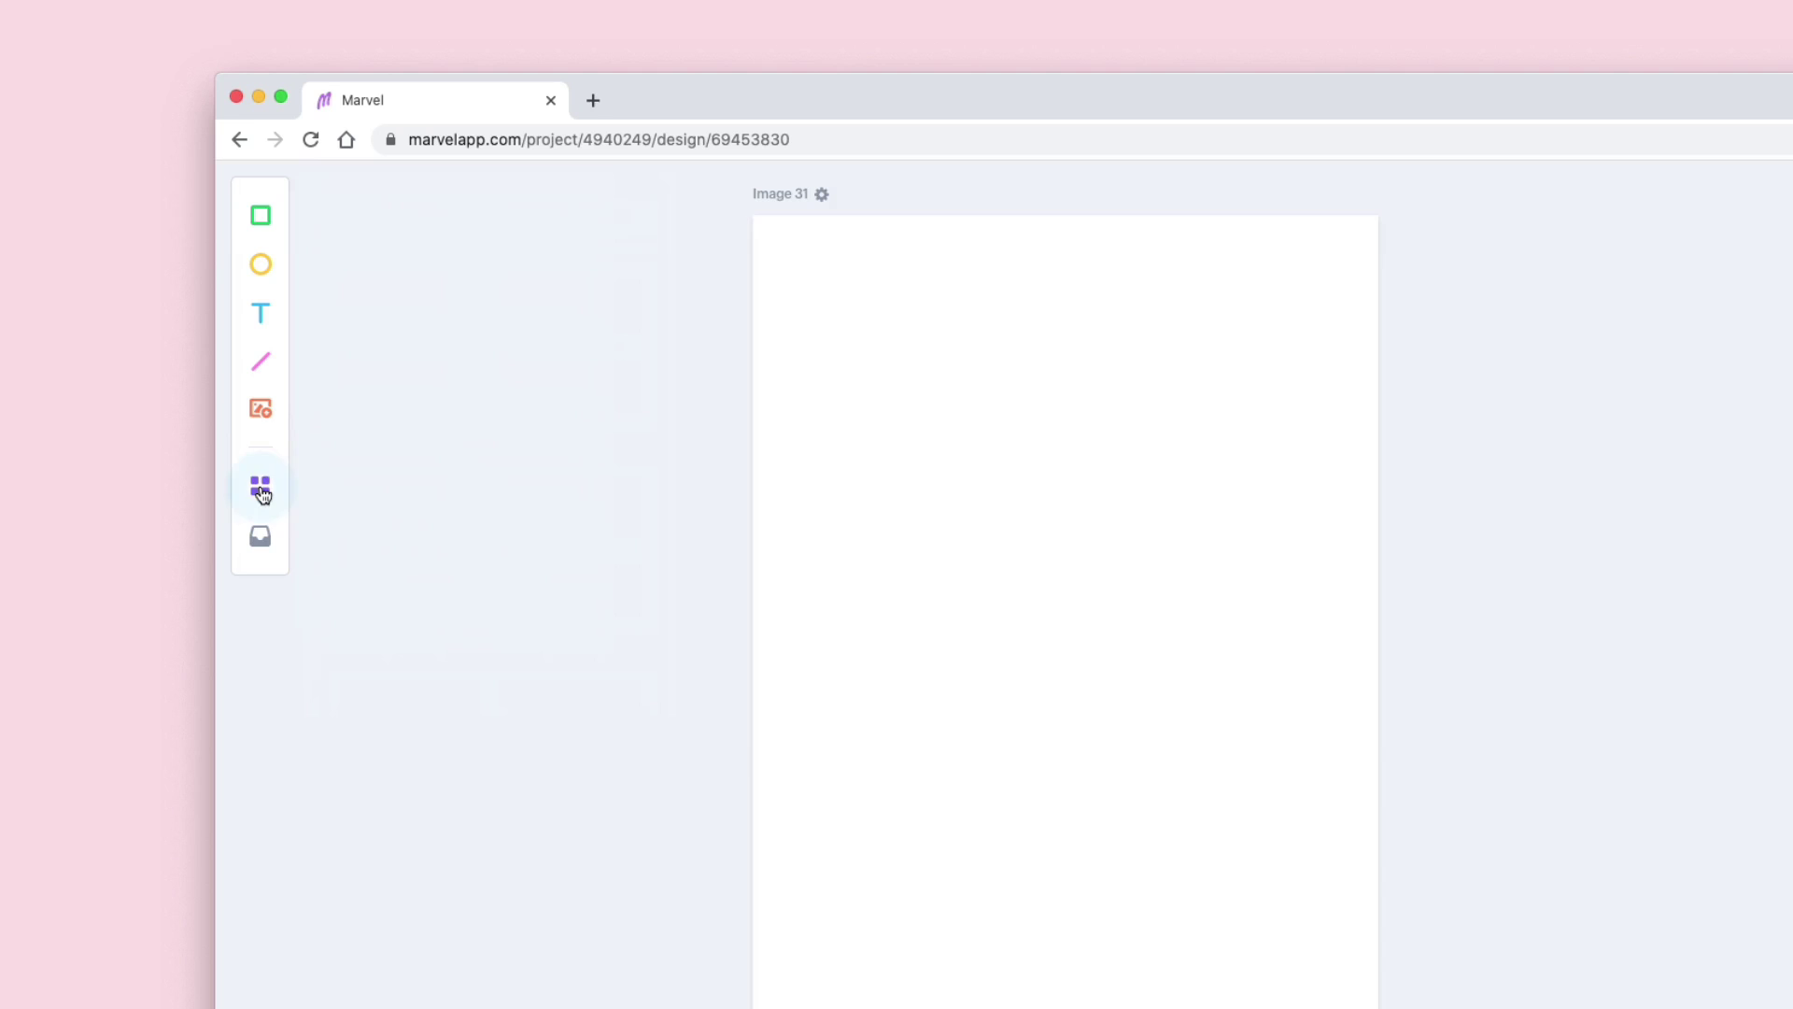
{"action": "left_click", "coordinate": [263, 541]}
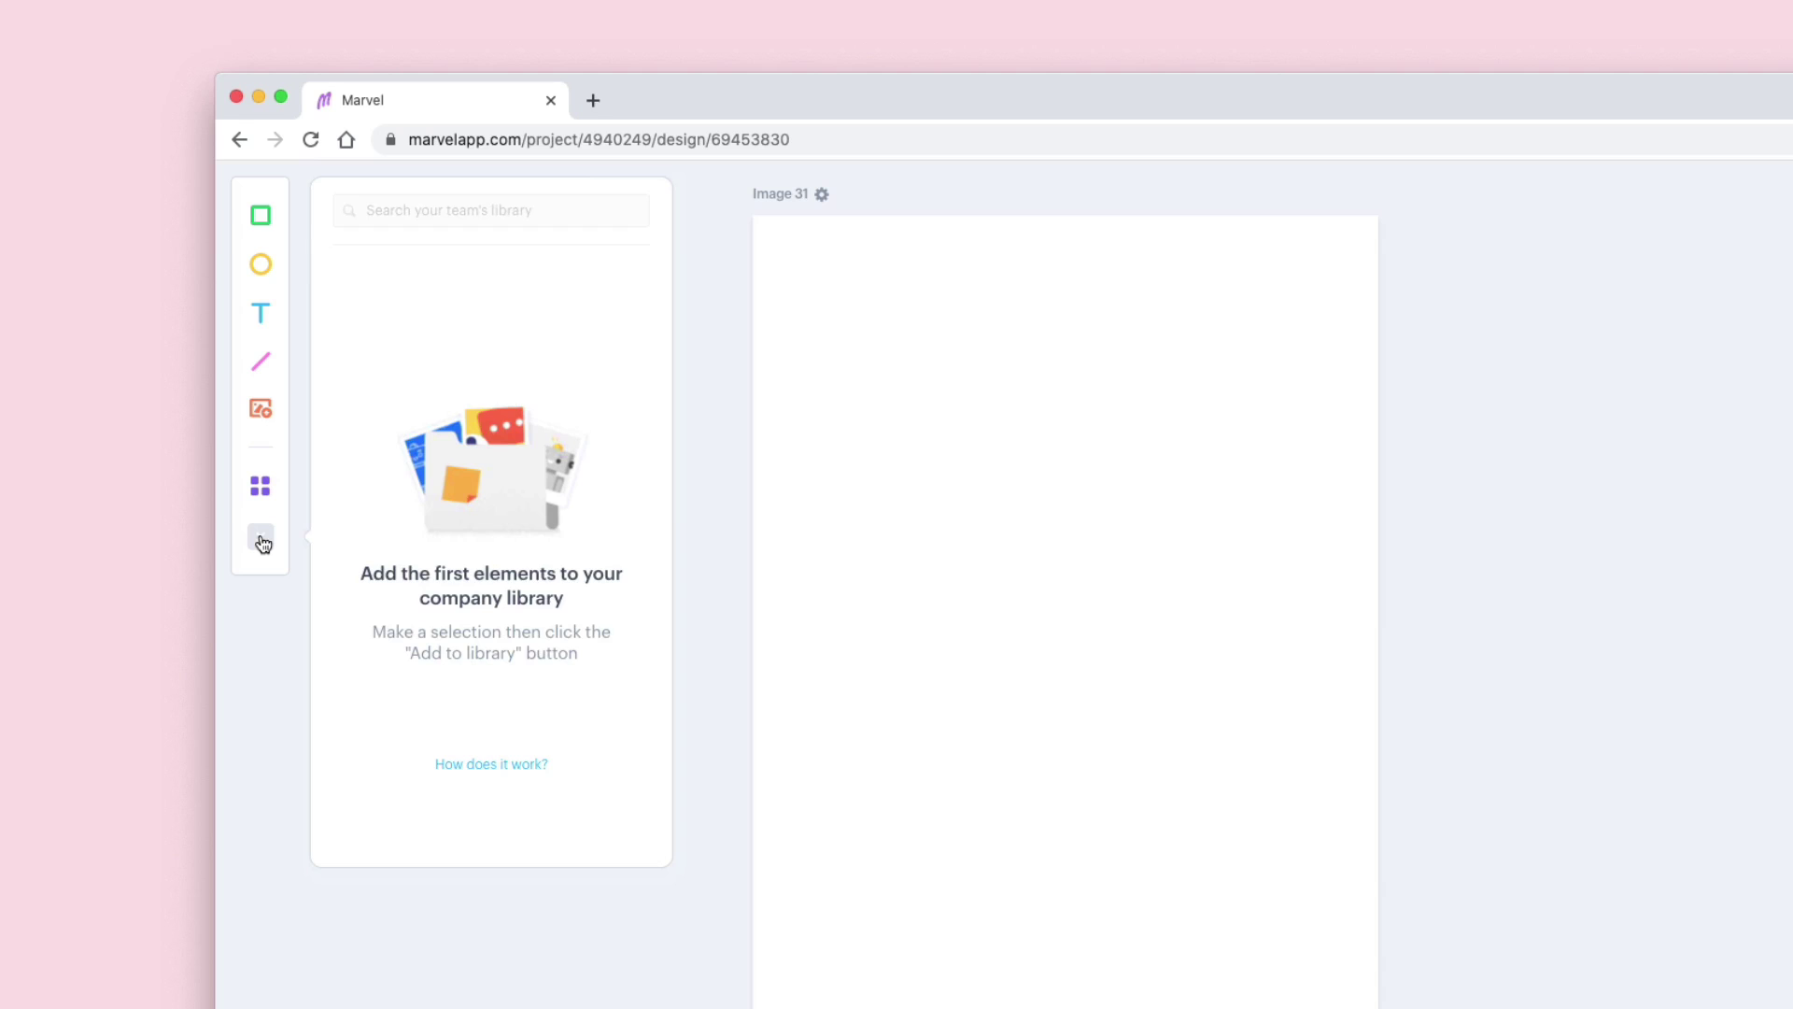
{"action": "left_click", "coordinate": [262, 540]}
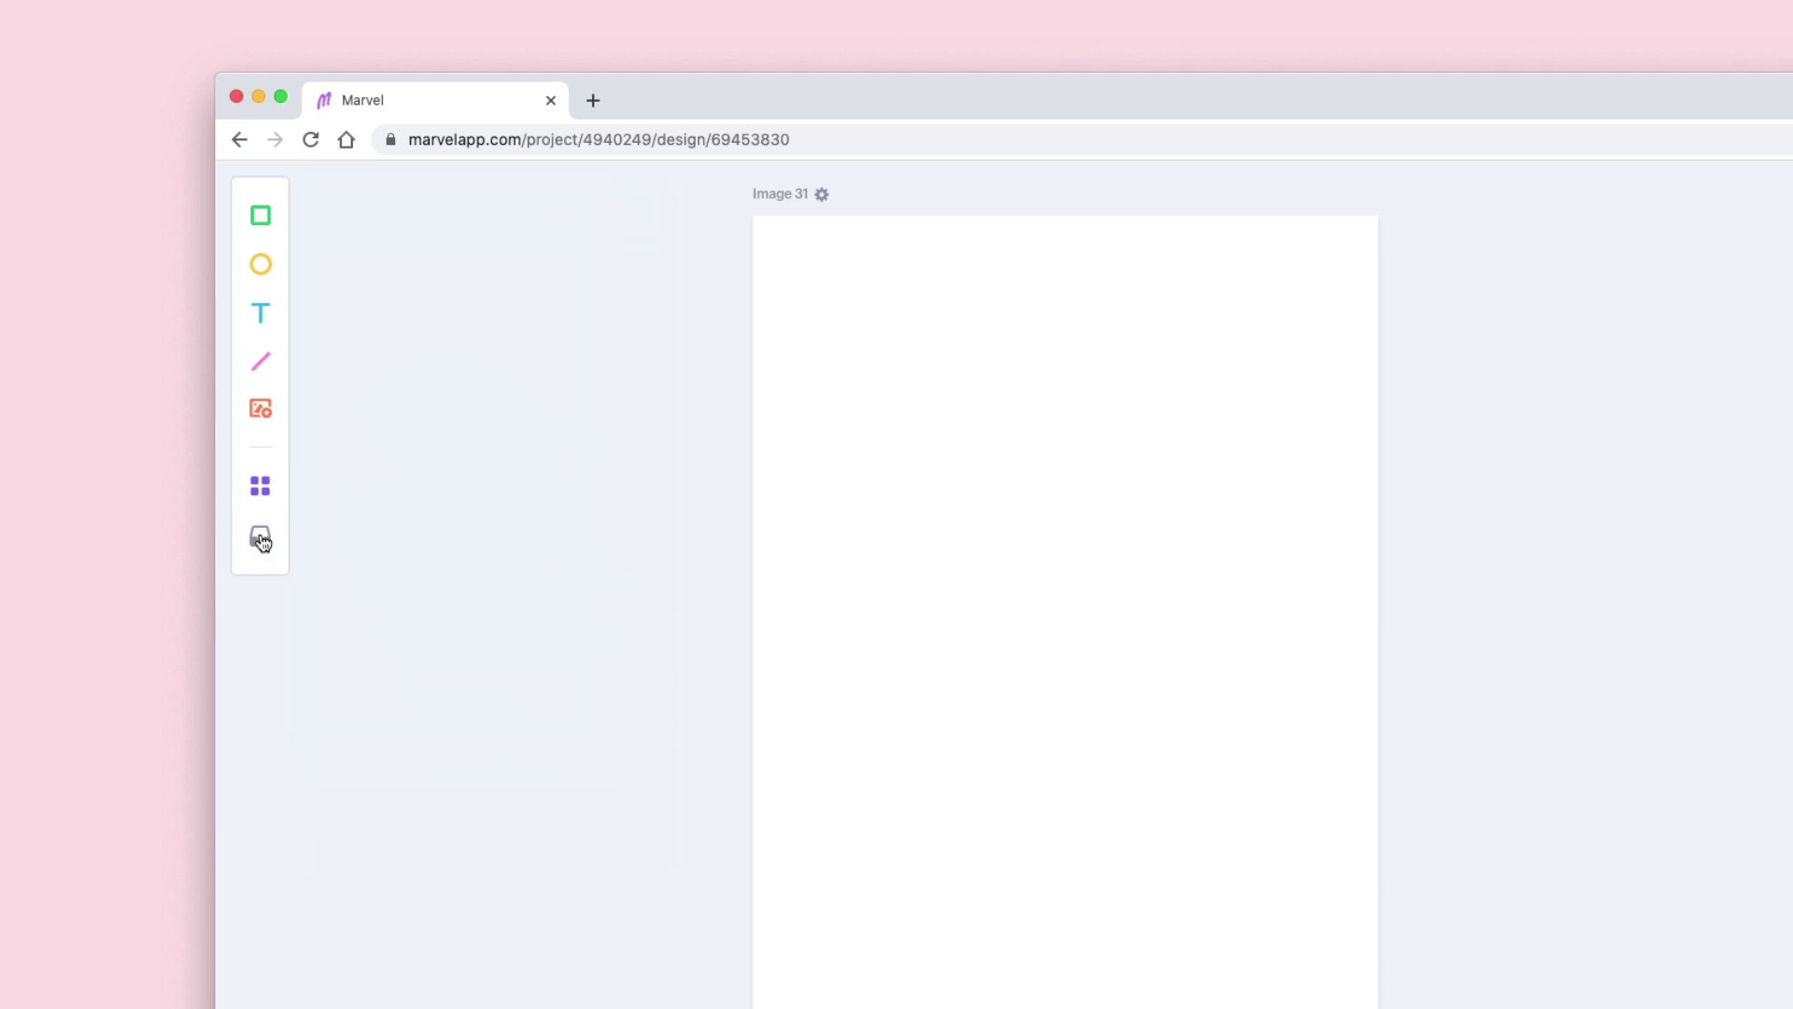
Add a placeholder text box and move it up the screen
{"action": "left_click", "coordinate": [262, 323]}
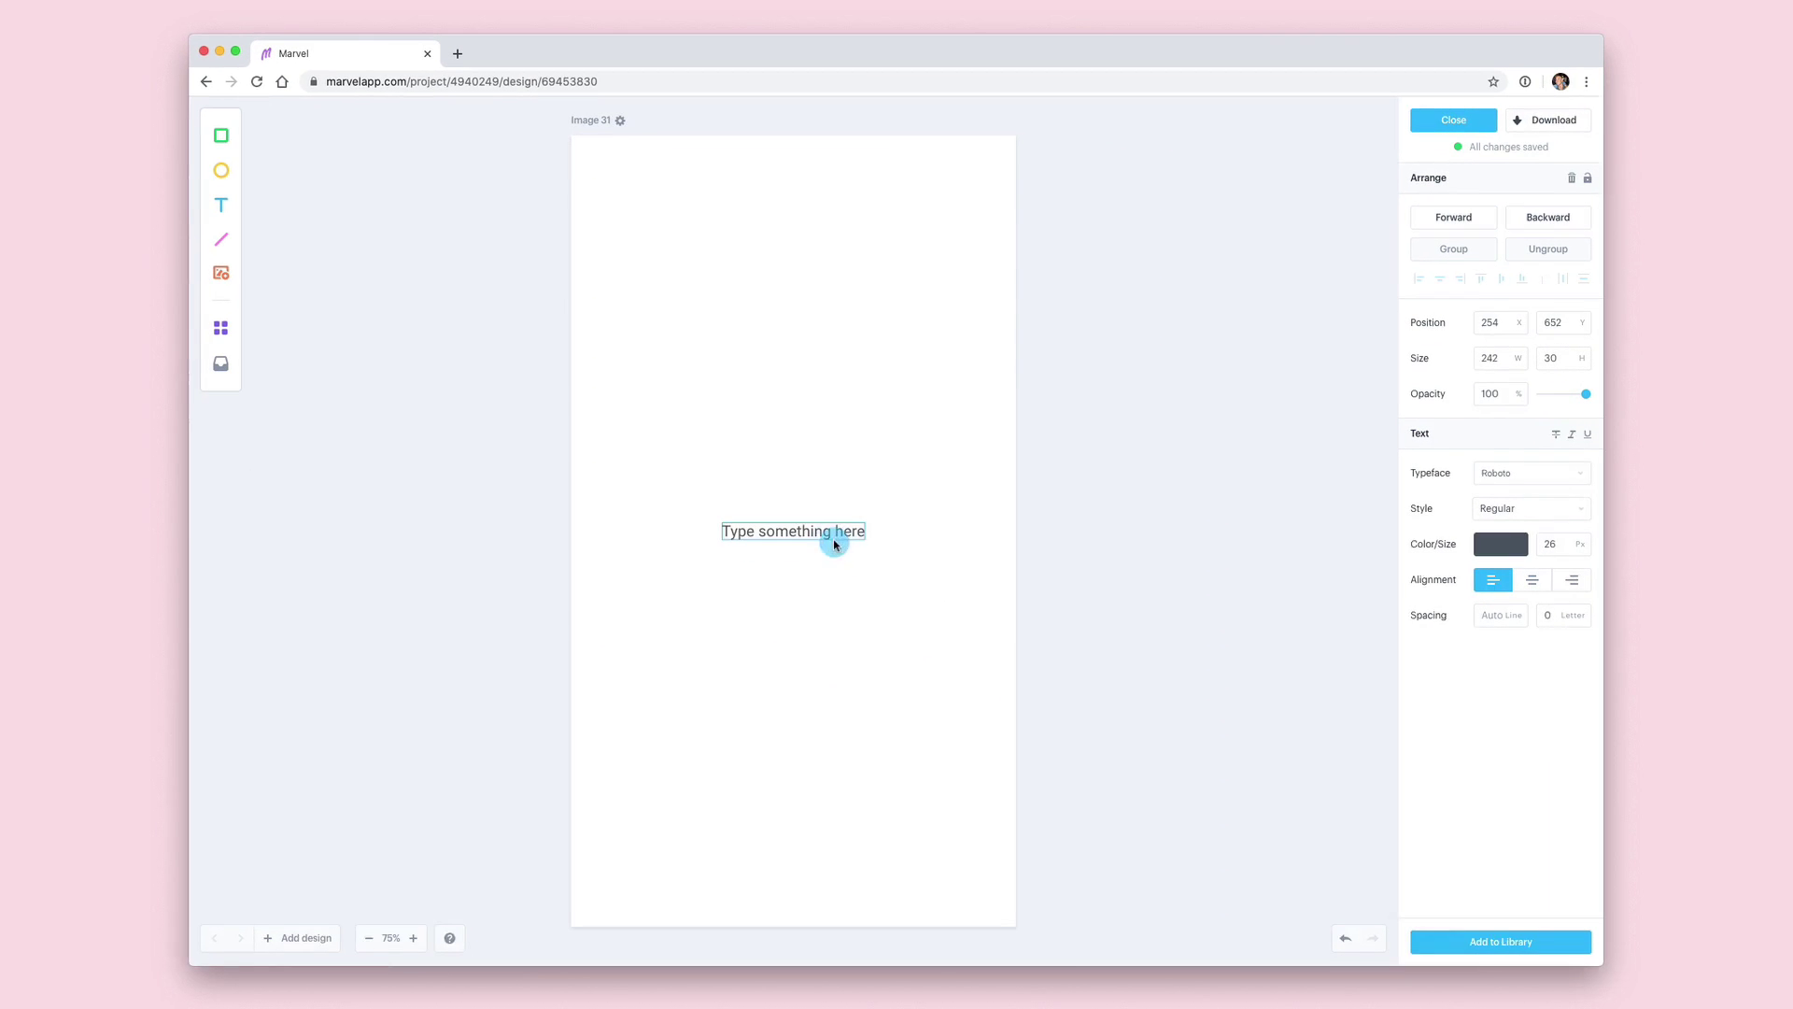
{"action": "double_click", "coordinate": [1091, 762]}
{"action": "left_click", "coordinate": [1125, 767]}
{"action": "left_click_drag", "start_coordinate": [808, 534], "coordinate": [803, 390]}
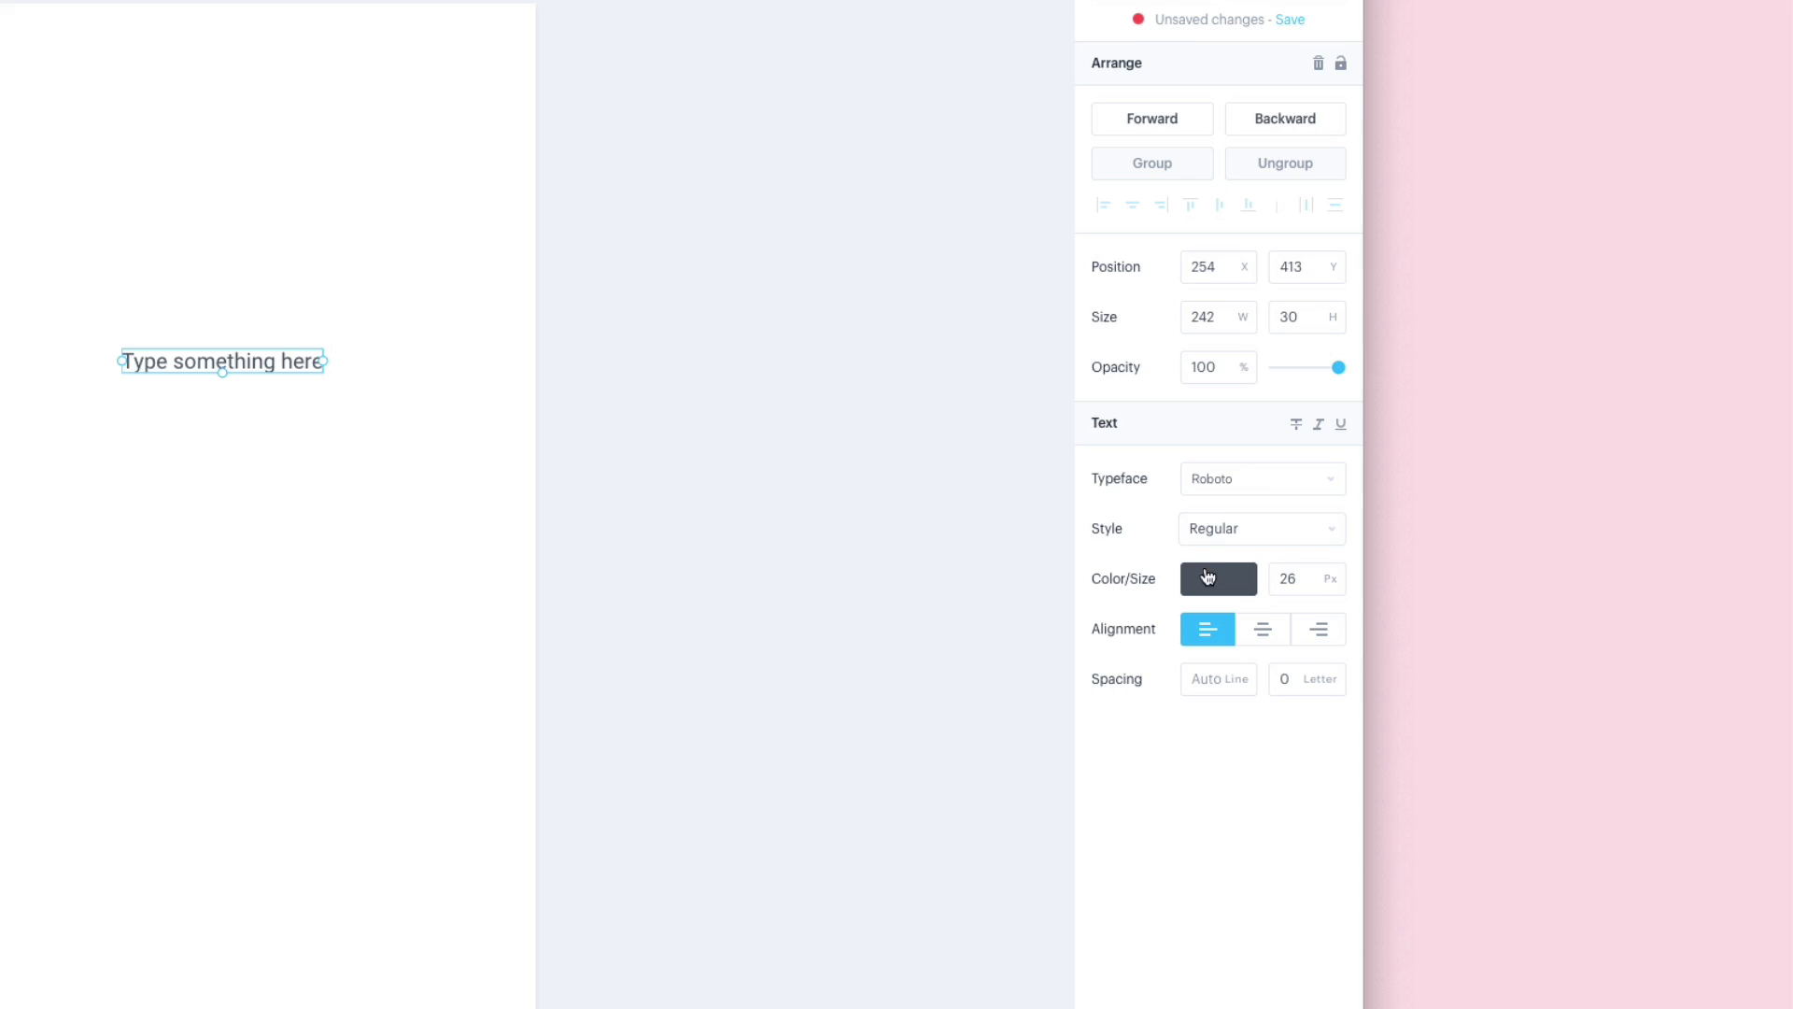
Set the text box to Roboto Bold at size 80
{"action": "left_click", "coordinate": [1271, 492]}
{"action": "left_click", "coordinate": [1272, 492]}
{"action": "left_click", "coordinate": [1278, 538]}
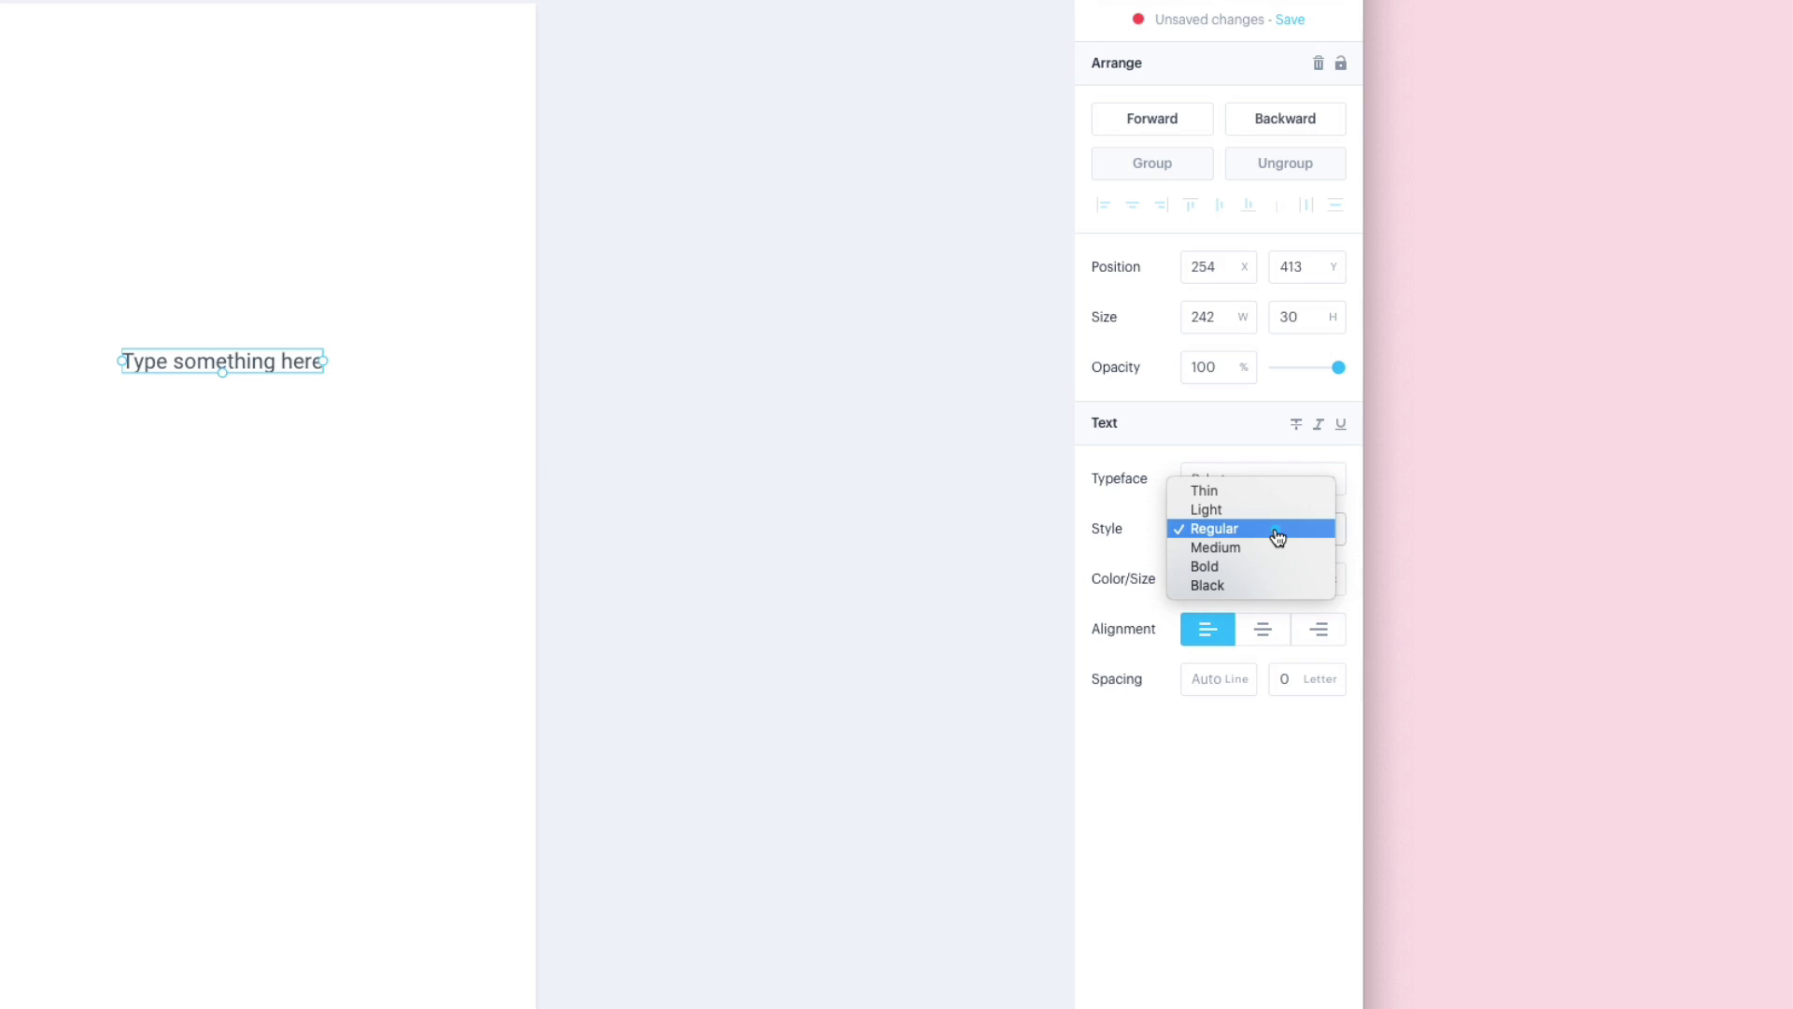
{"action": "left_click", "coordinate": [1280, 566]}
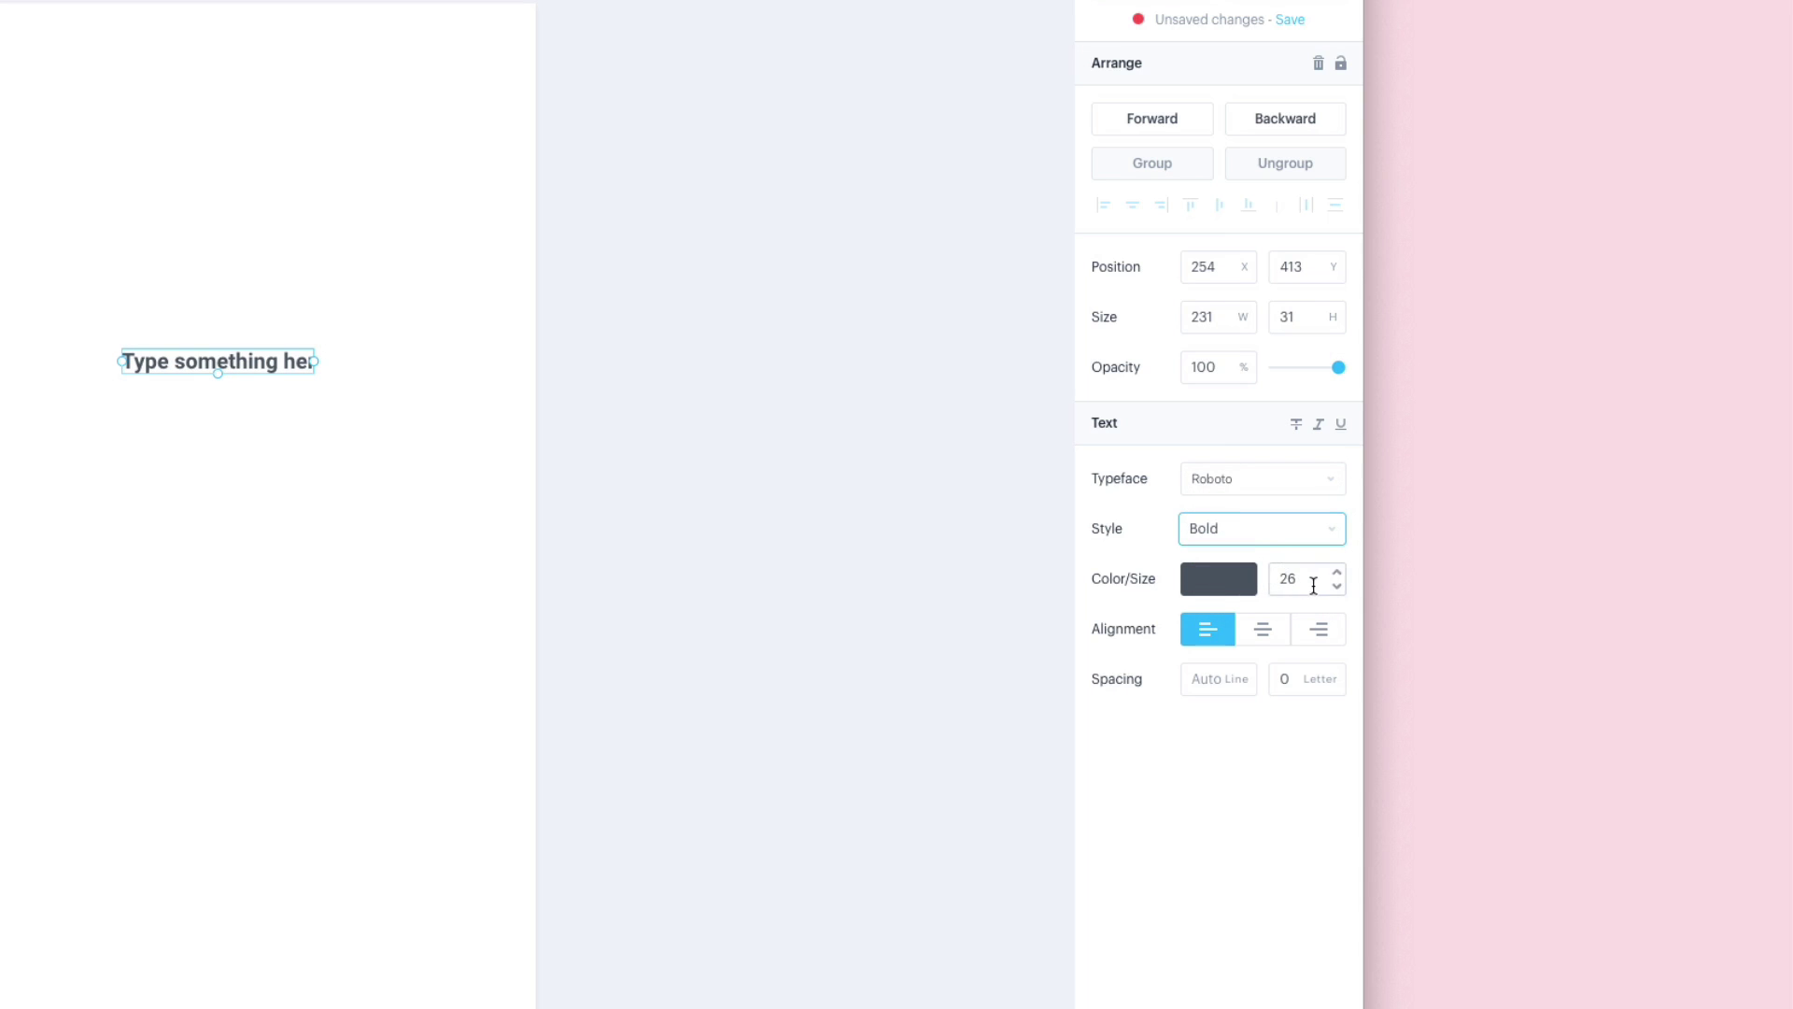
{"action": "left_click", "coordinate": [1322, 581]}
{"action": "type", "text": "80"}
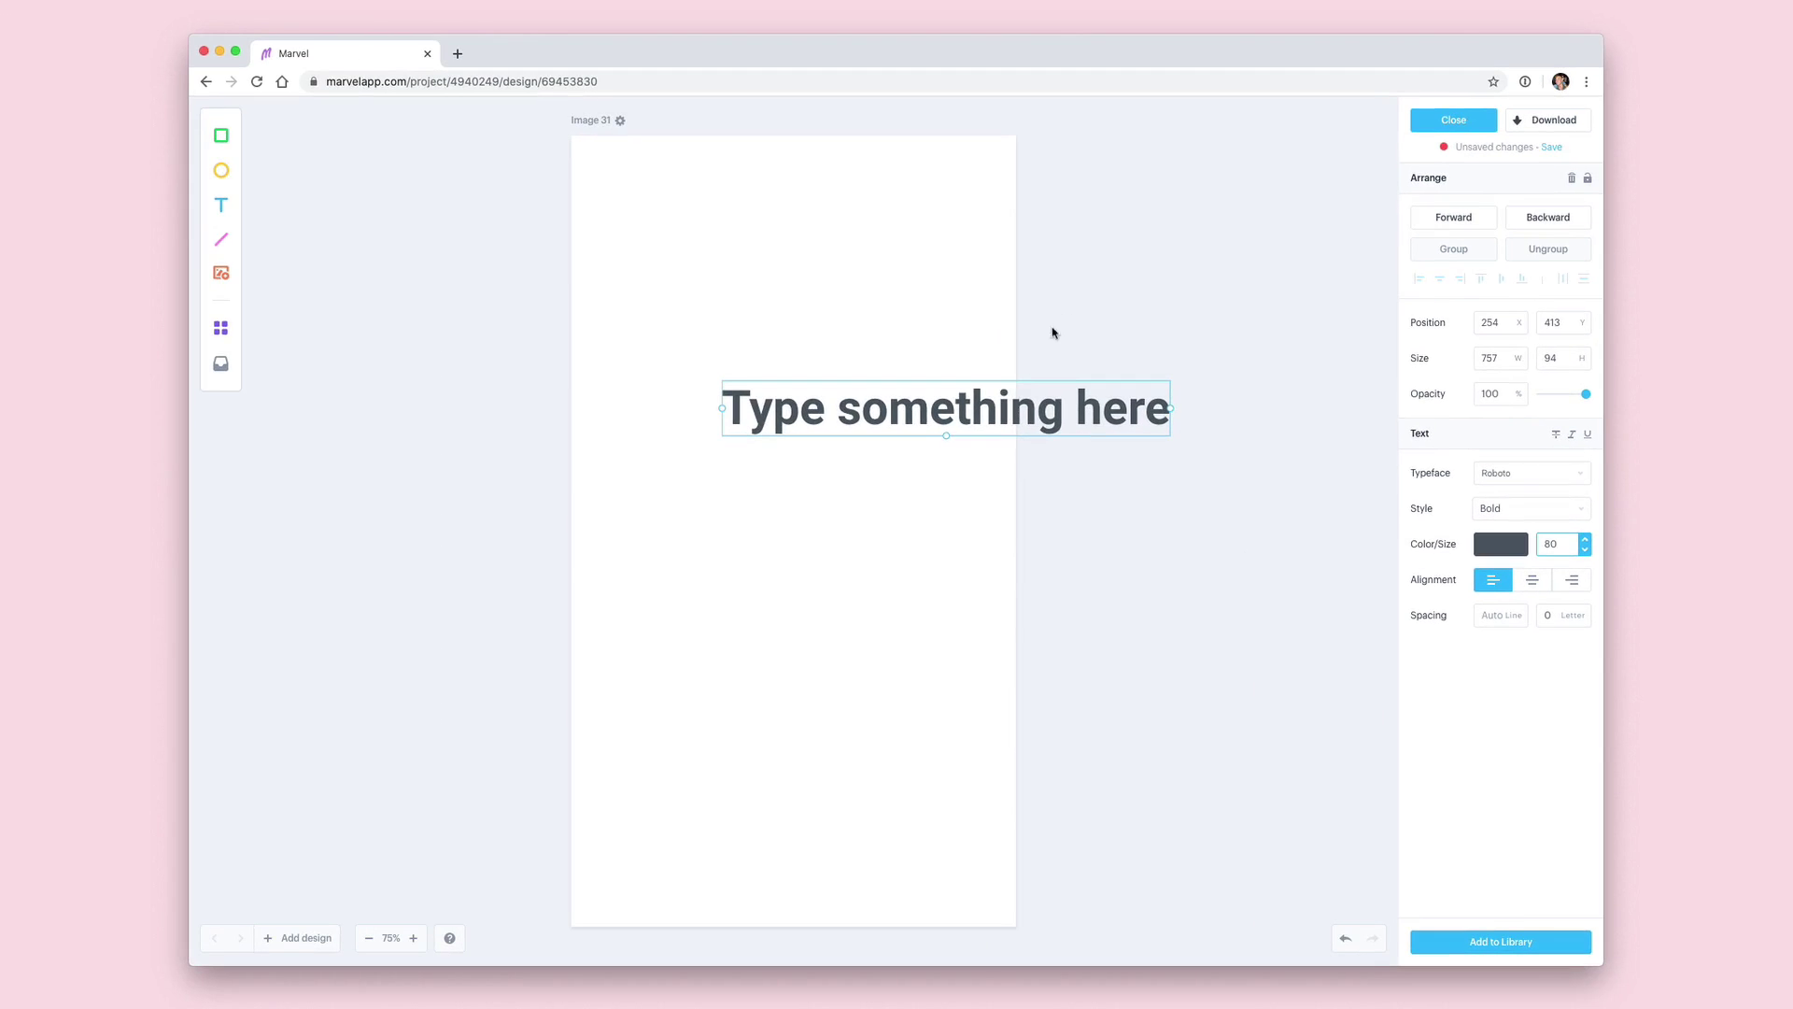
Replace the placeholder with 'The Mail App' and centre it horizontally
{"action": "left_click_drag", "start_coordinate": [605, 405], "coordinate": [455, 404]}
{"action": "left_click_drag", "start_coordinate": [883, 417], "coordinate": [846, 417]}
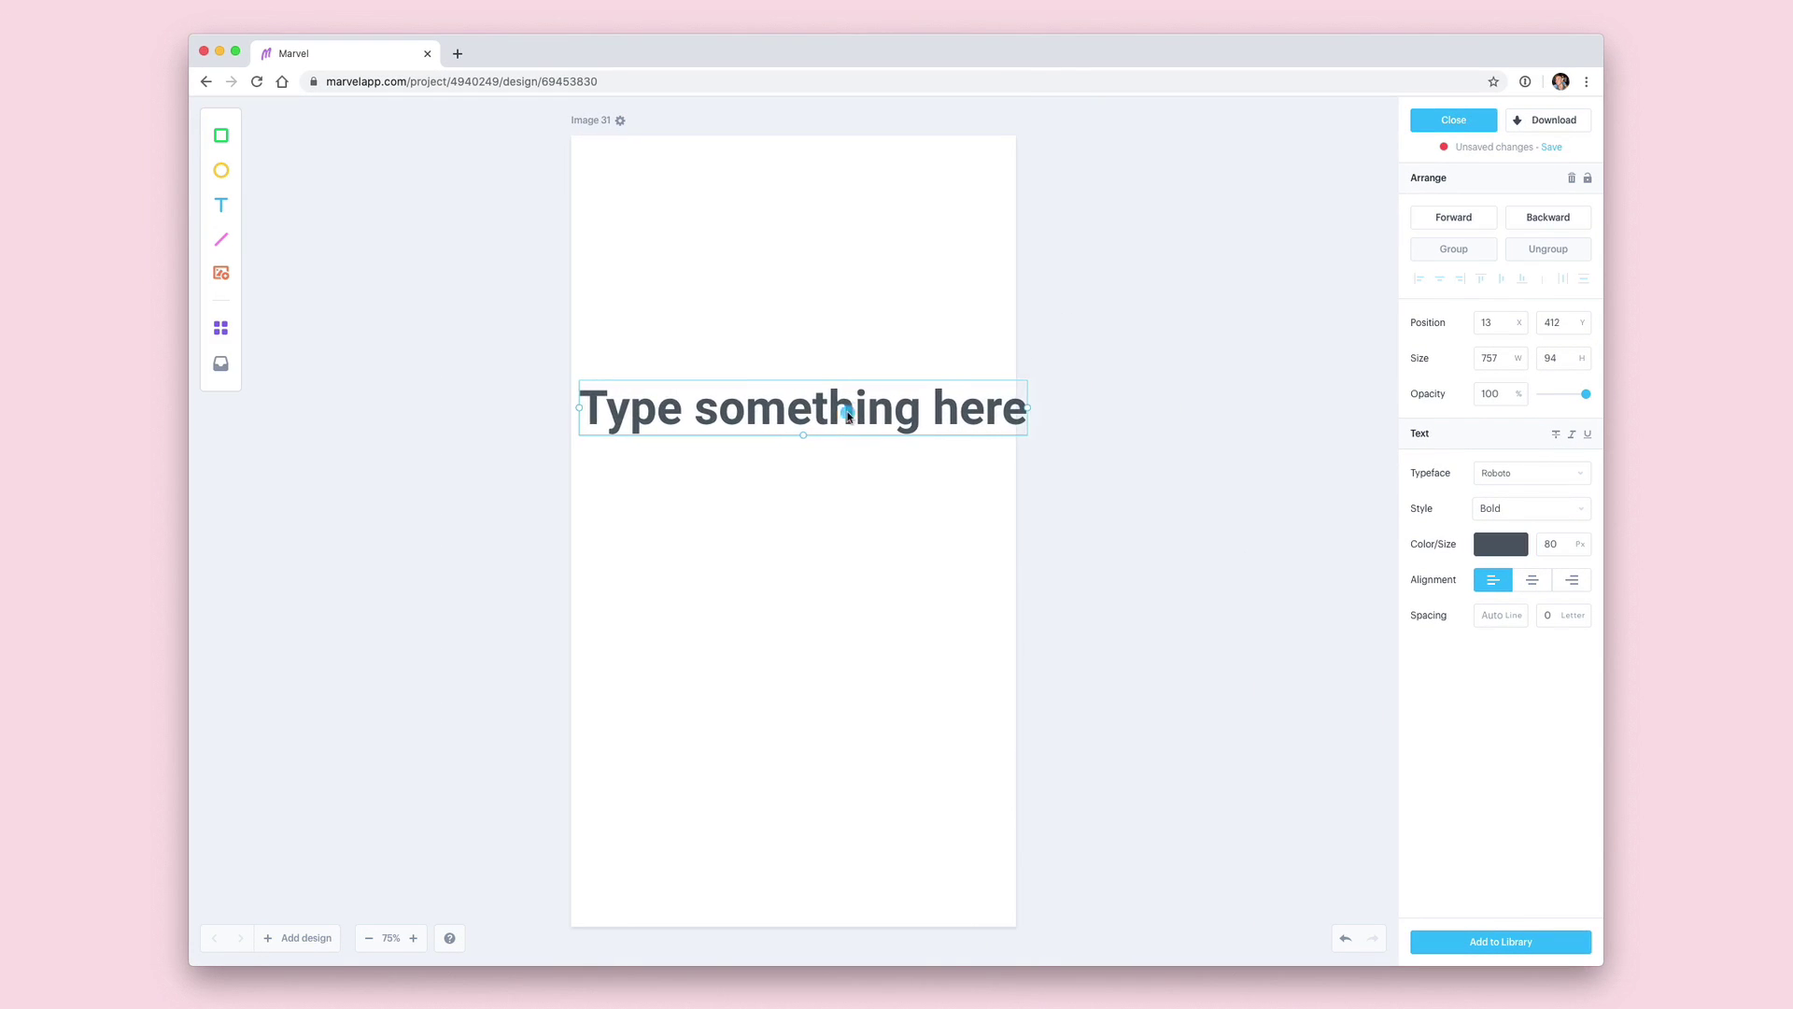
{"action": "double_click", "coordinate": [846, 417]}
{"action": "type", "text": "The Ma"}
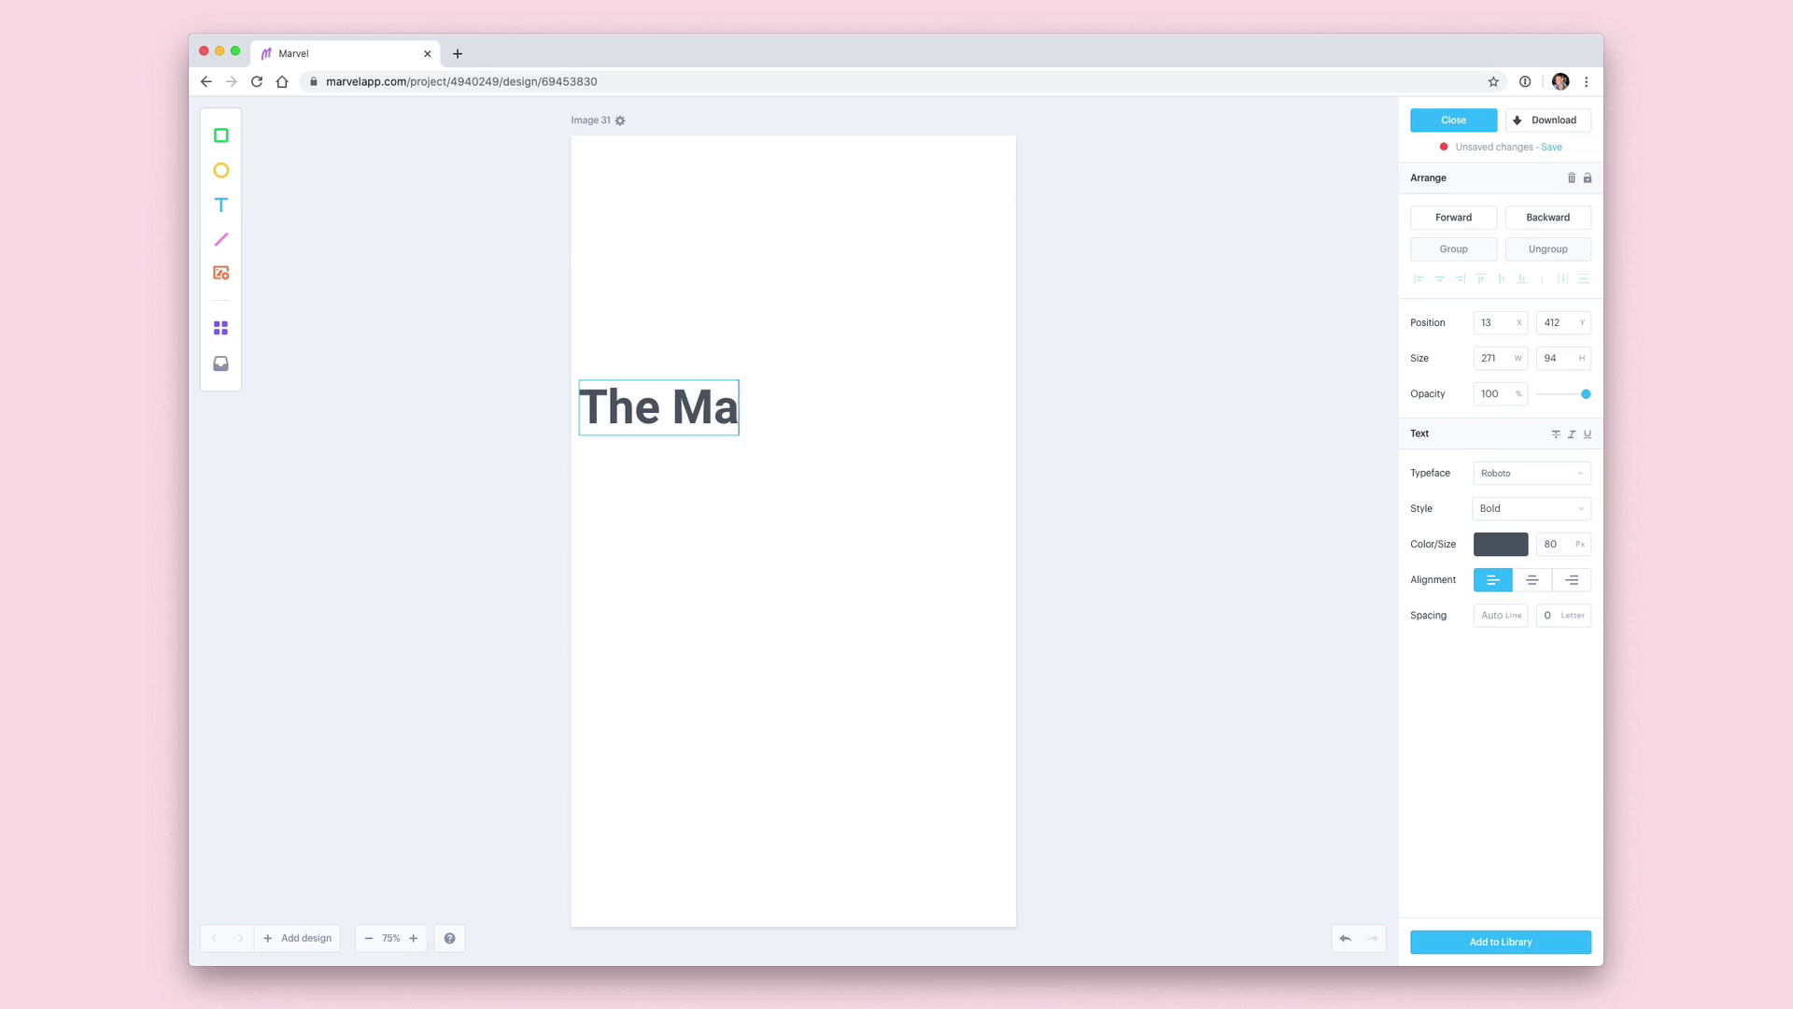
{"action": "type", "text": "il App"}
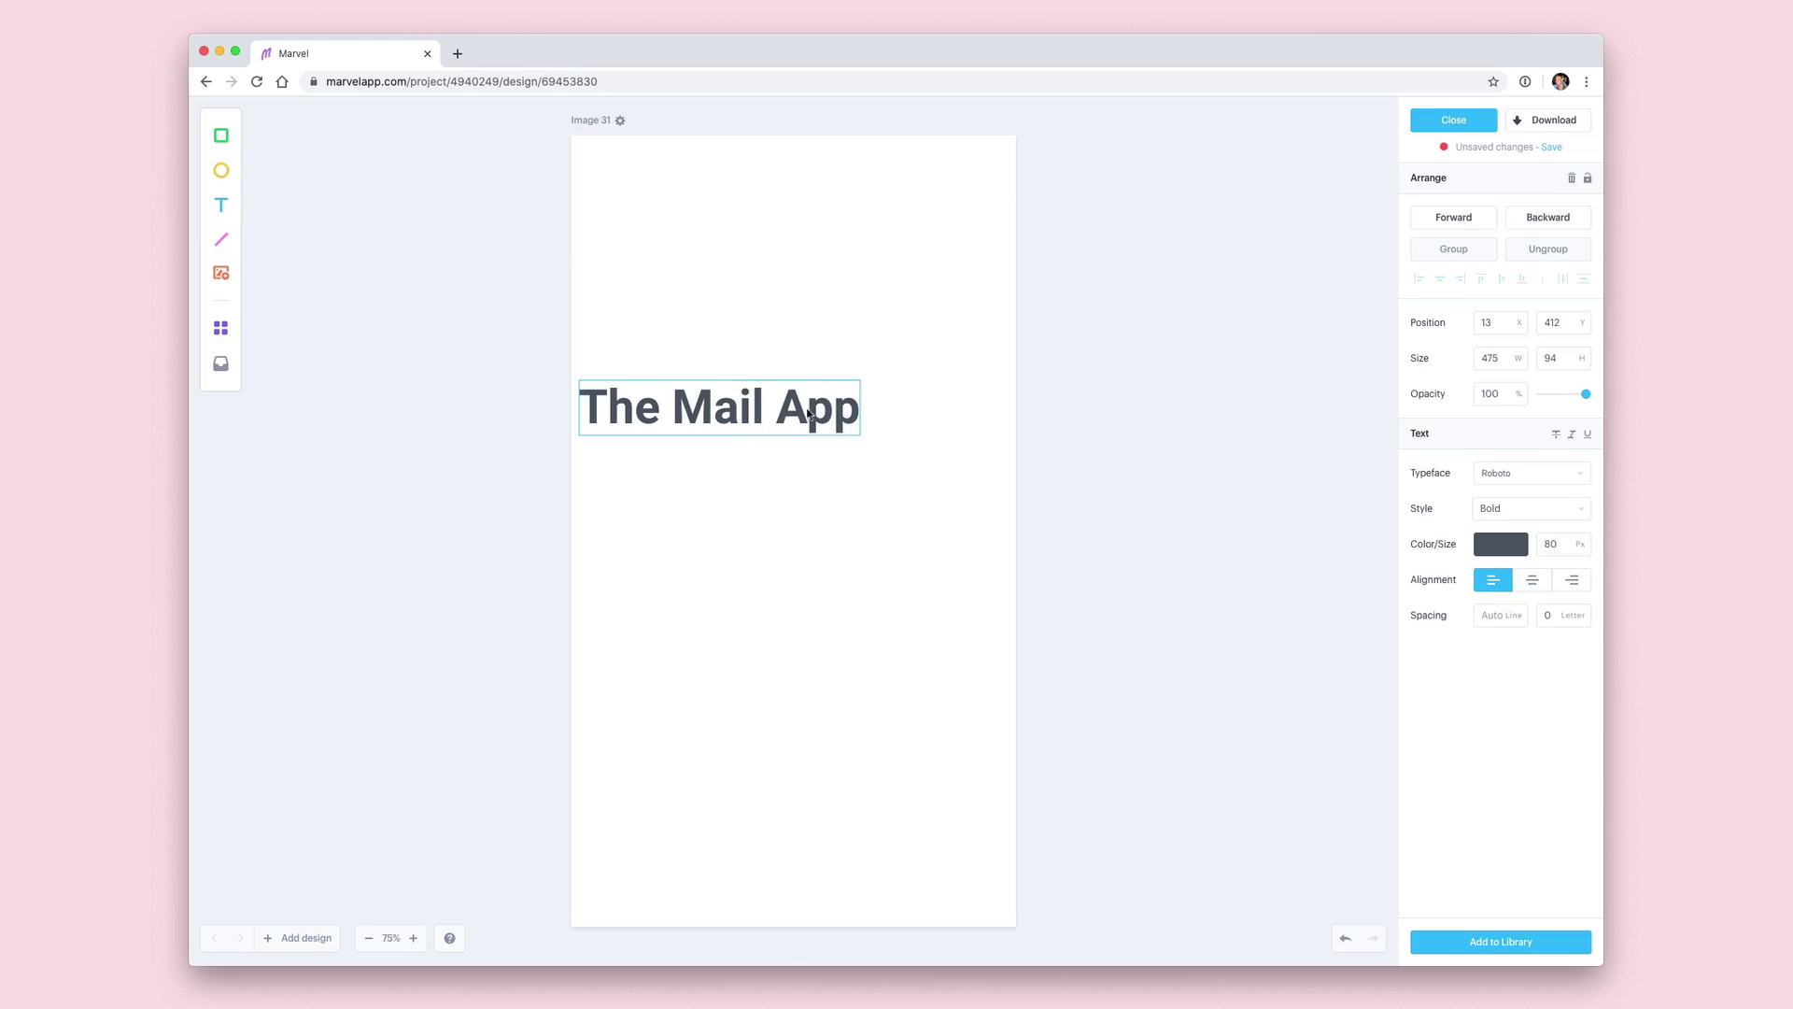
{"action": "left_click", "coordinate": [825, 501]}
{"action": "left_click_drag", "start_coordinate": [792, 413], "coordinate": [866, 418]}
Add a second text box reading 'The best way to read email', centred under the title
{"action": "left_click", "coordinate": [222, 204]}
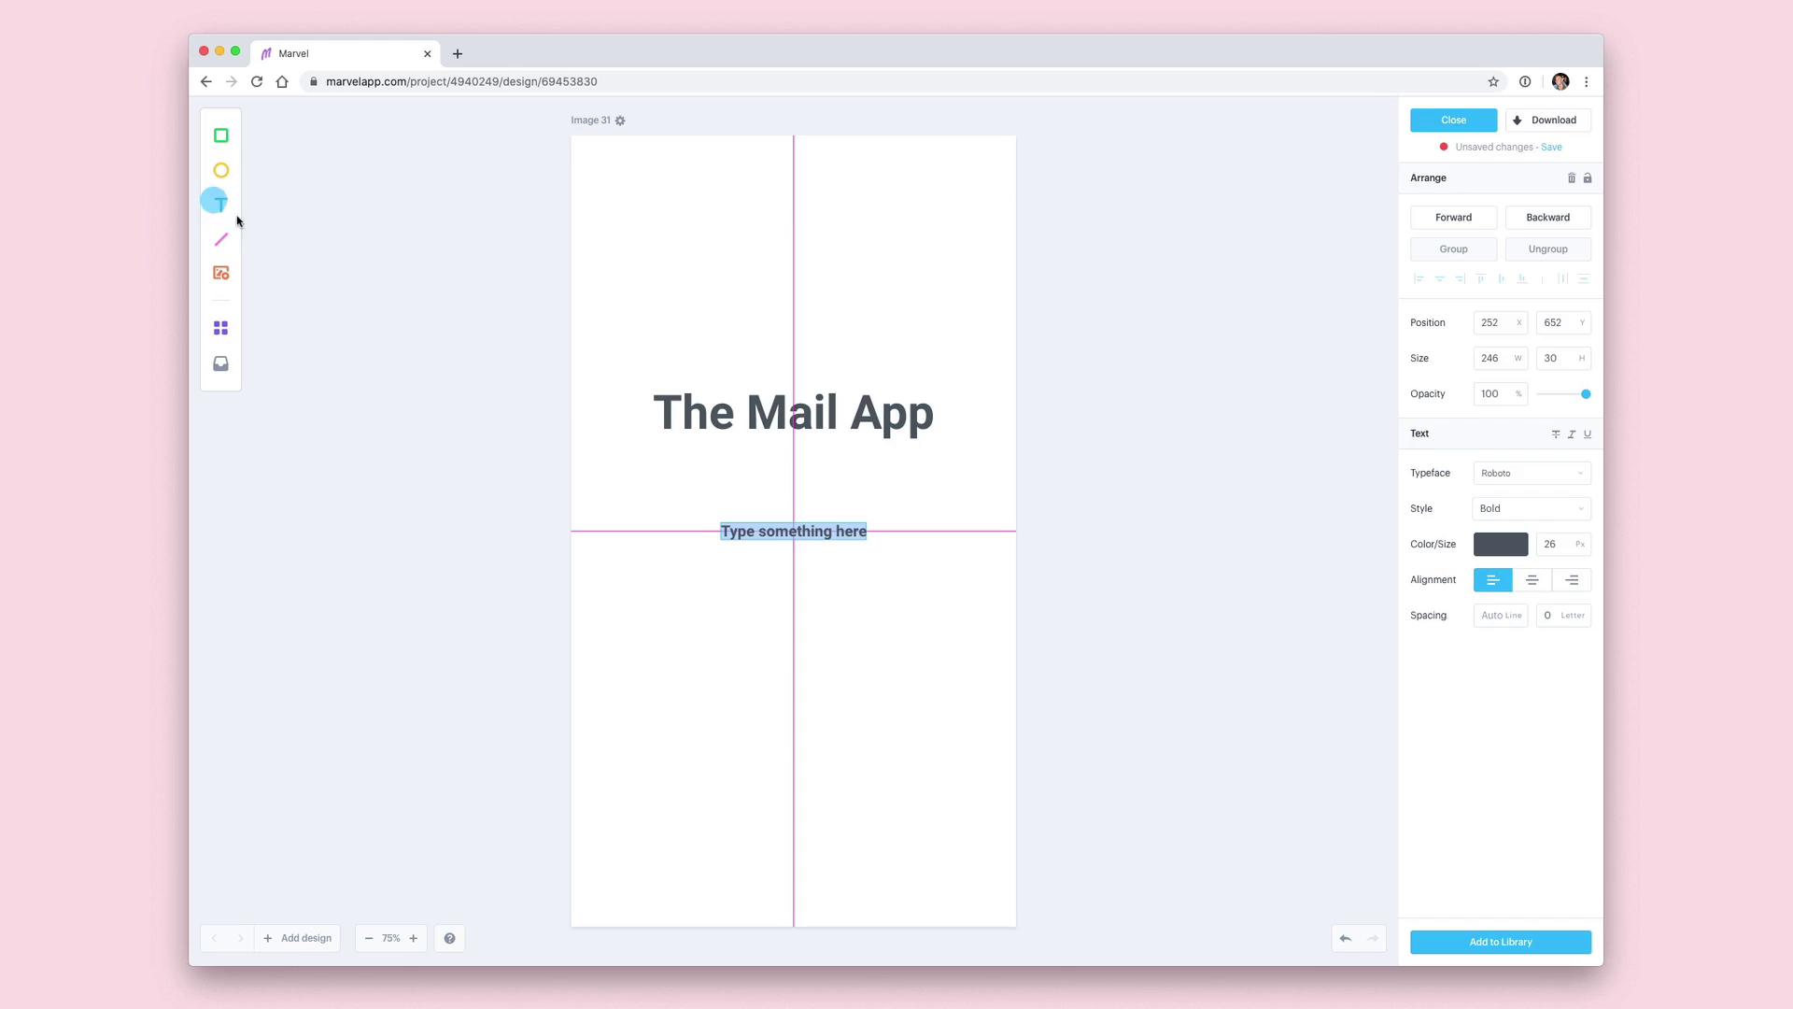
{"action": "left_click", "coordinate": [781, 551]}
{"action": "left_click_drag", "start_coordinate": [783, 532], "coordinate": [794, 476]}
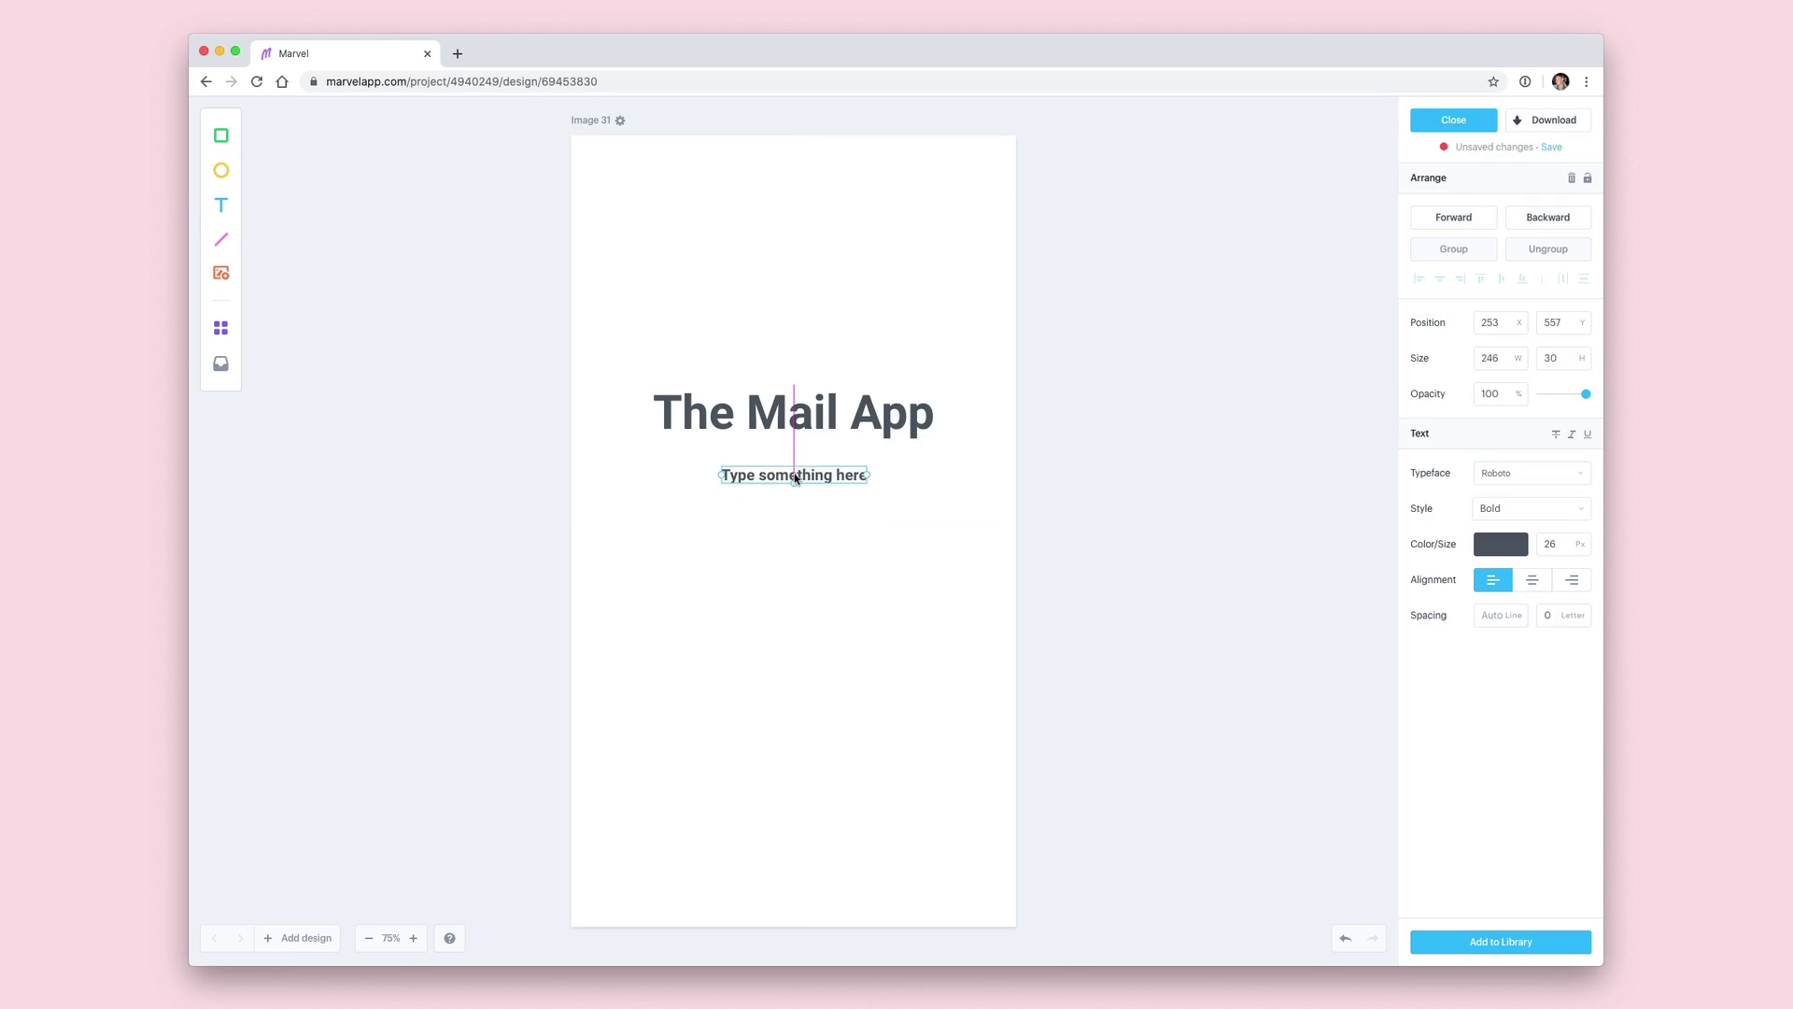
{"action": "double_click", "coordinate": [795, 476]}
{"action": "type", "text": "The"}
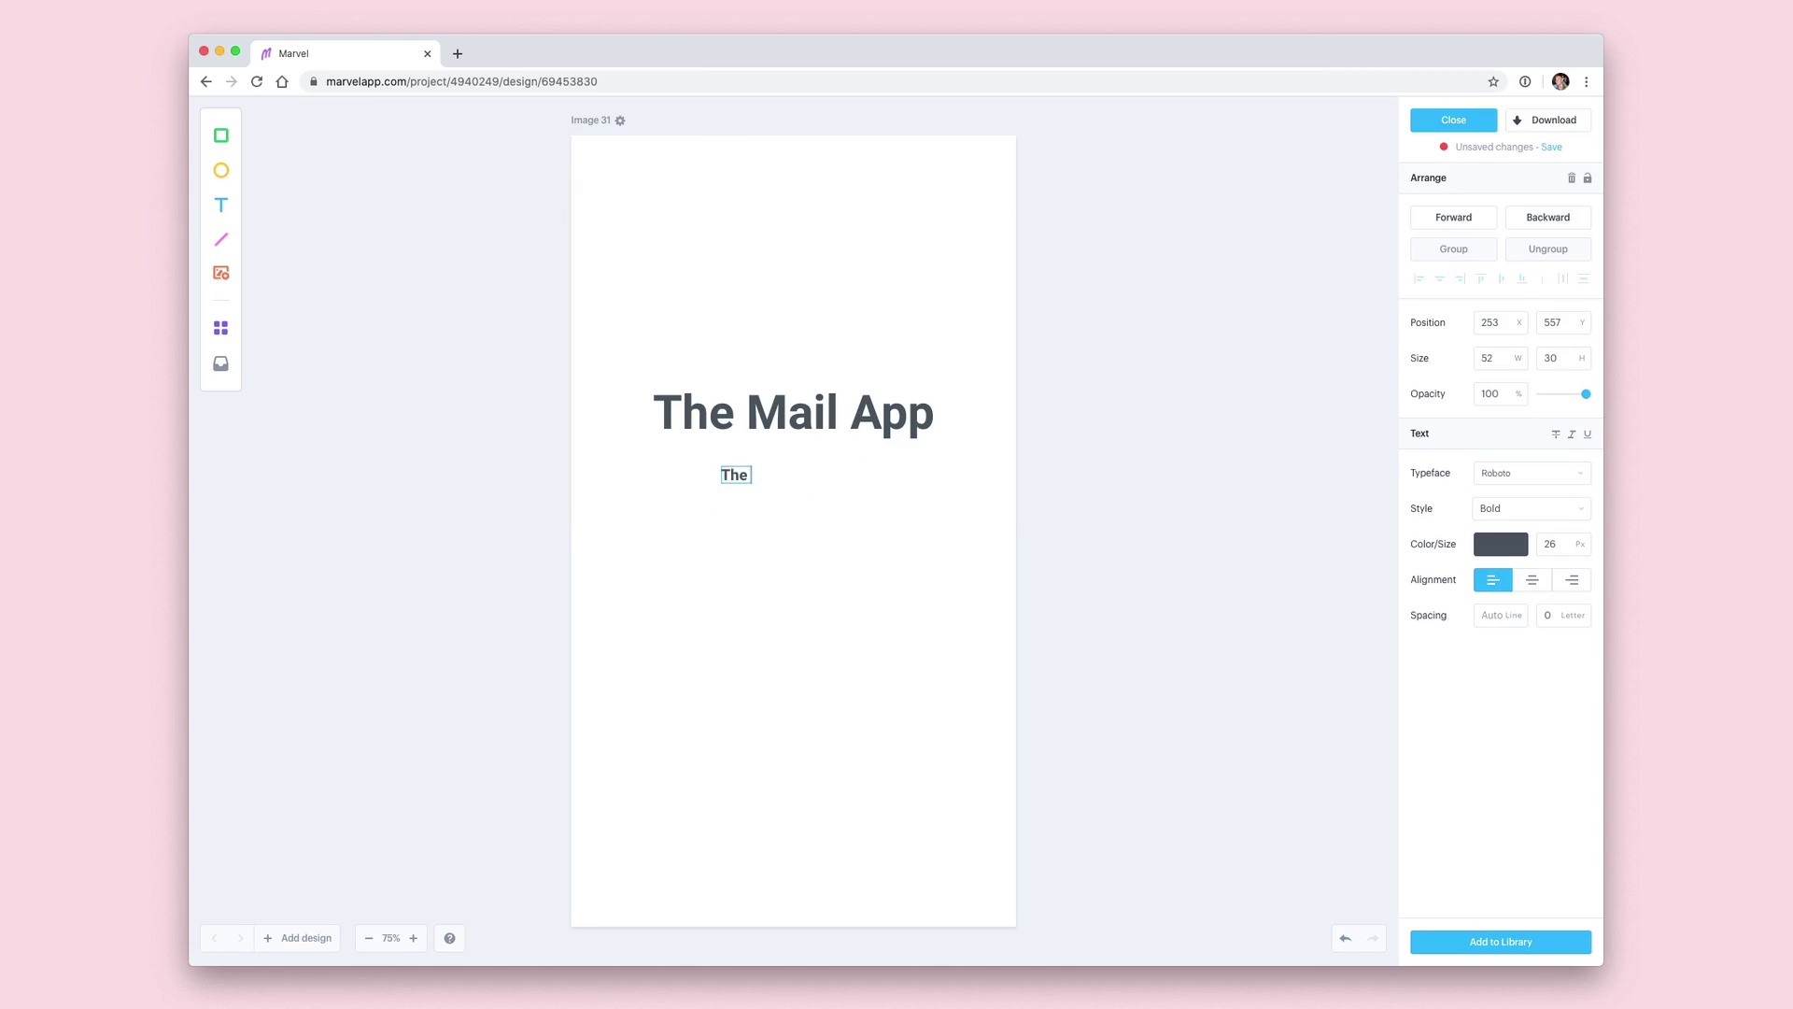
{"action": "type", "text": " best way to read email"}
{"action": "left_click", "coordinate": [840, 537]}
{"action": "left_click_drag", "start_coordinate": [846, 478], "coordinate": [823, 476]}
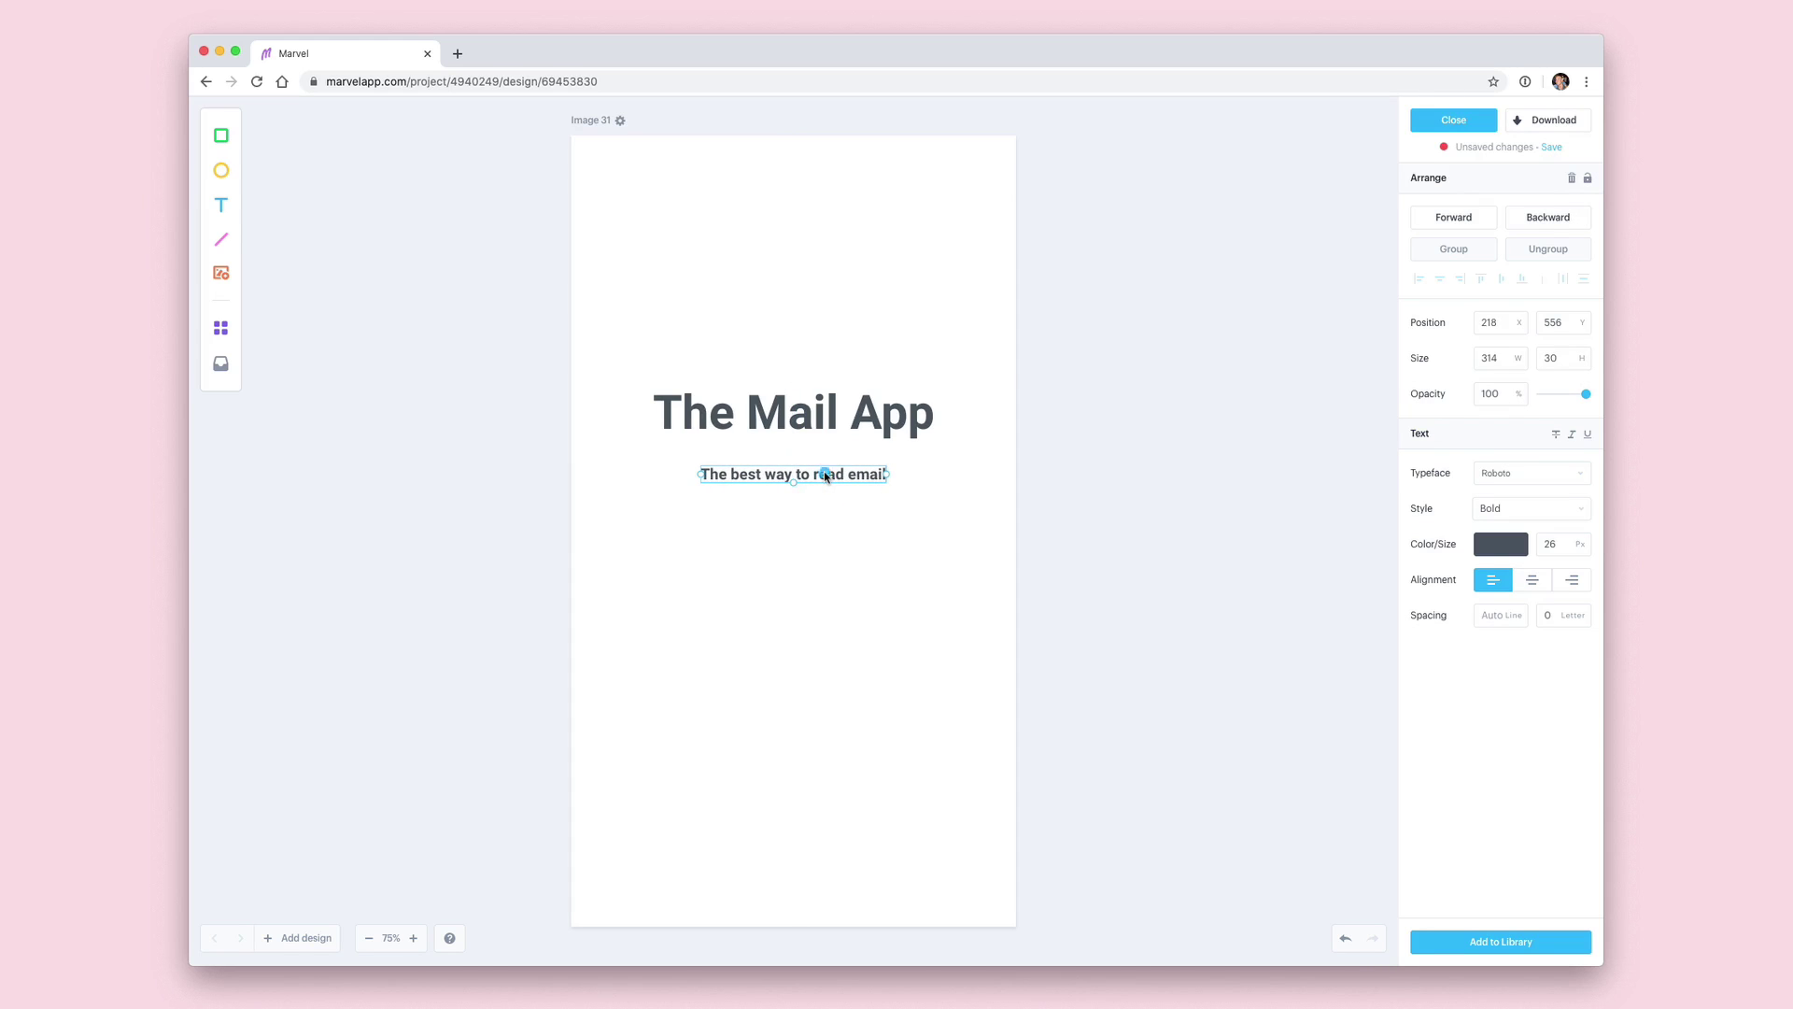
Make the subtitle Regular weight and move title and subtitle down together
{"action": "left_click", "coordinate": [1503, 509]}
{"action": "left_click", "coordinate": [1498, 481]}
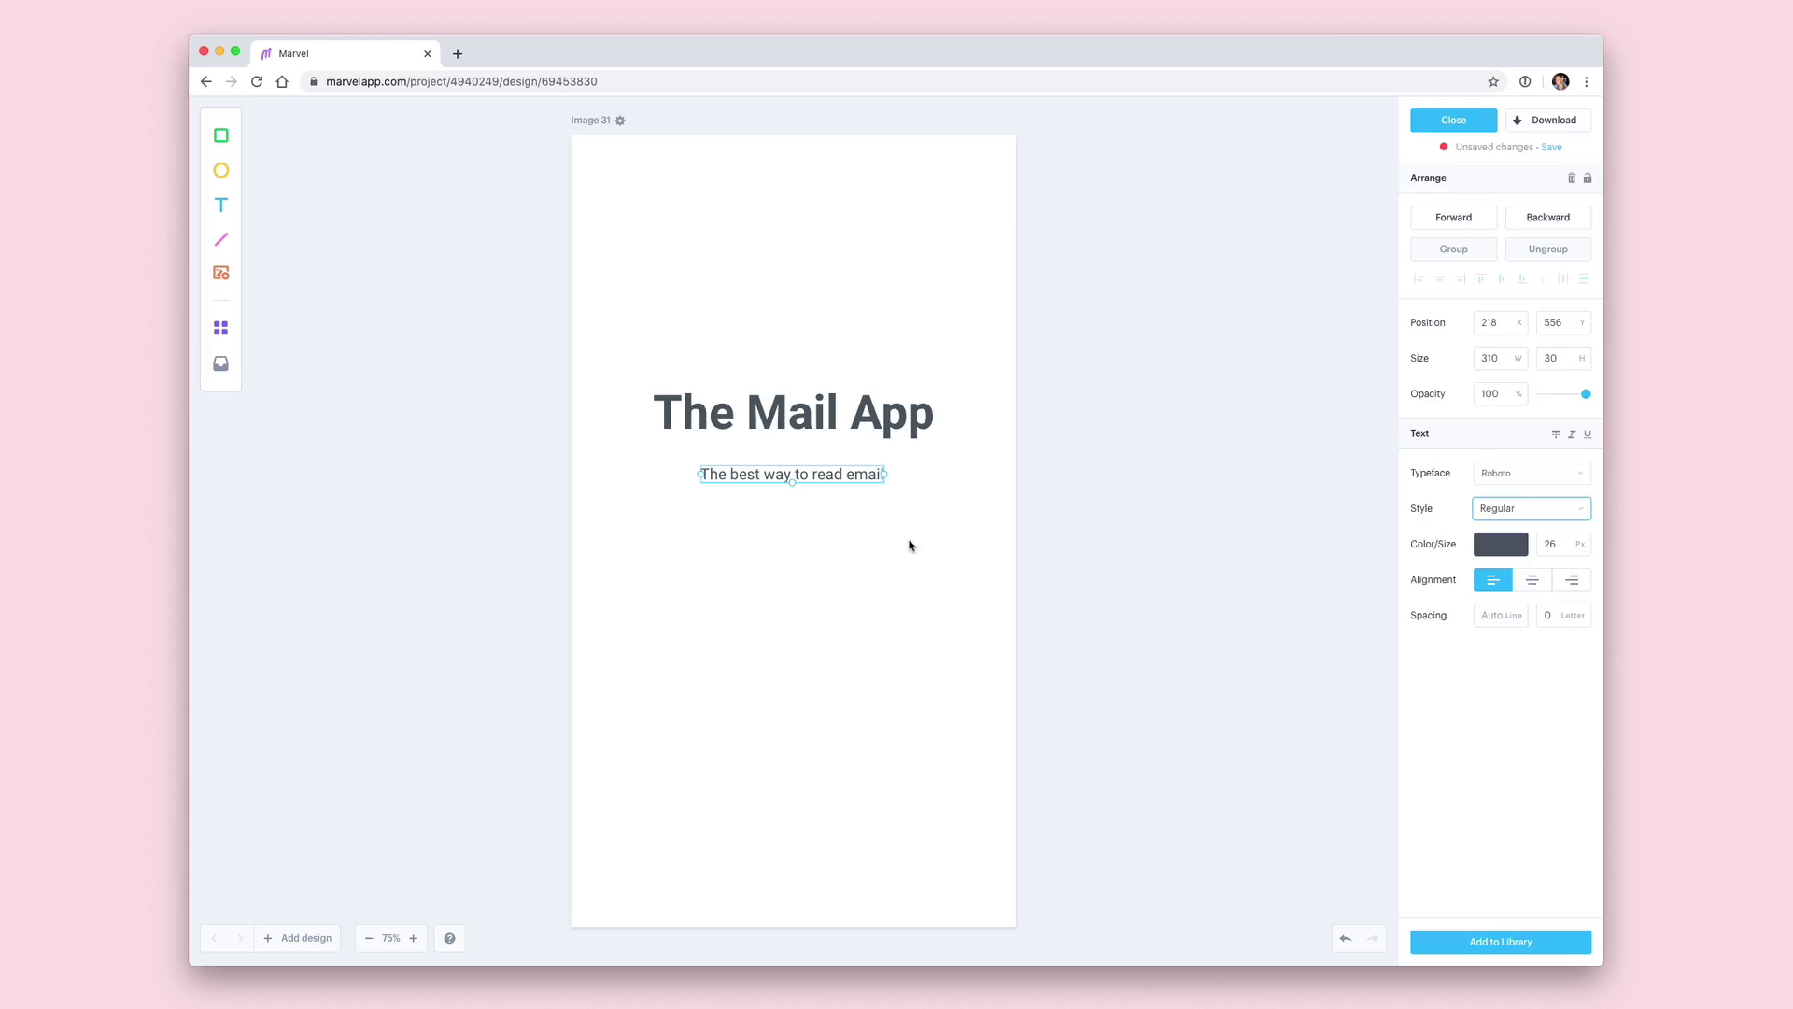
{"action": "left_click", "coordinate": [909, 541]}
{"action": "left_click", "coordinate": [800, 482]}
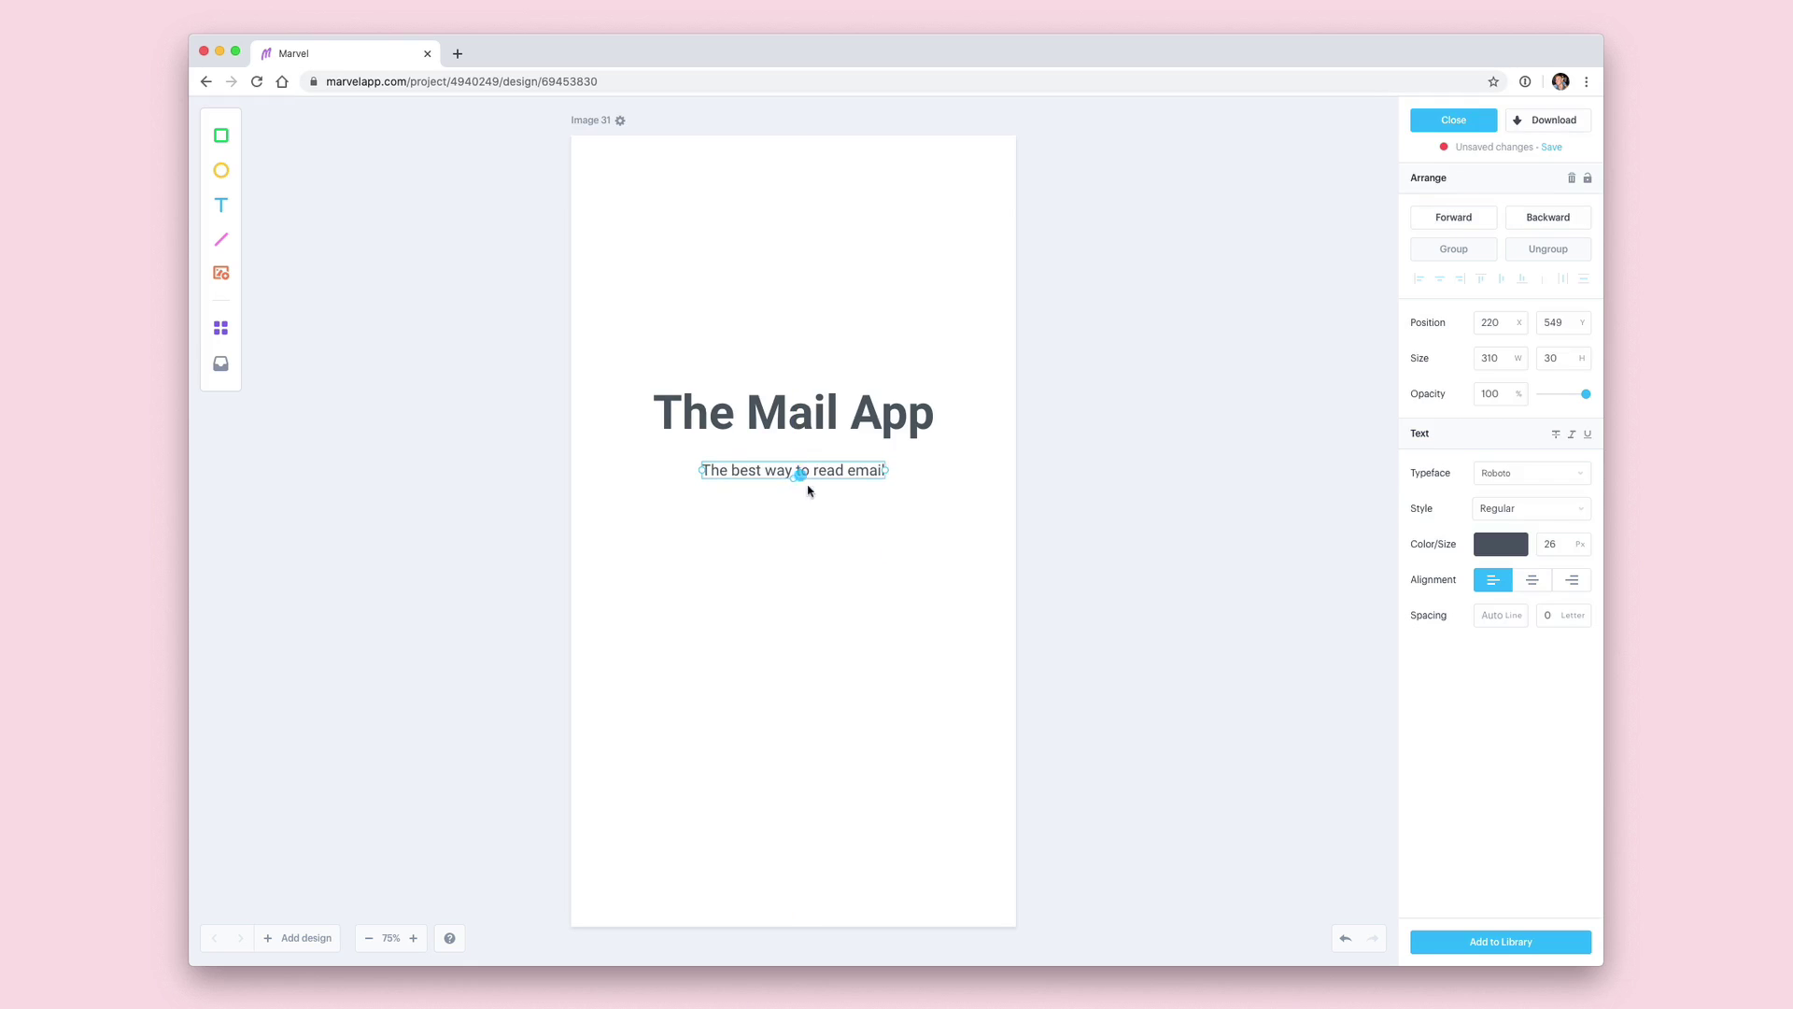
{"action": "left_click_drag", "start_coordinate": [849, 541], "coordinate": [803, 492]}
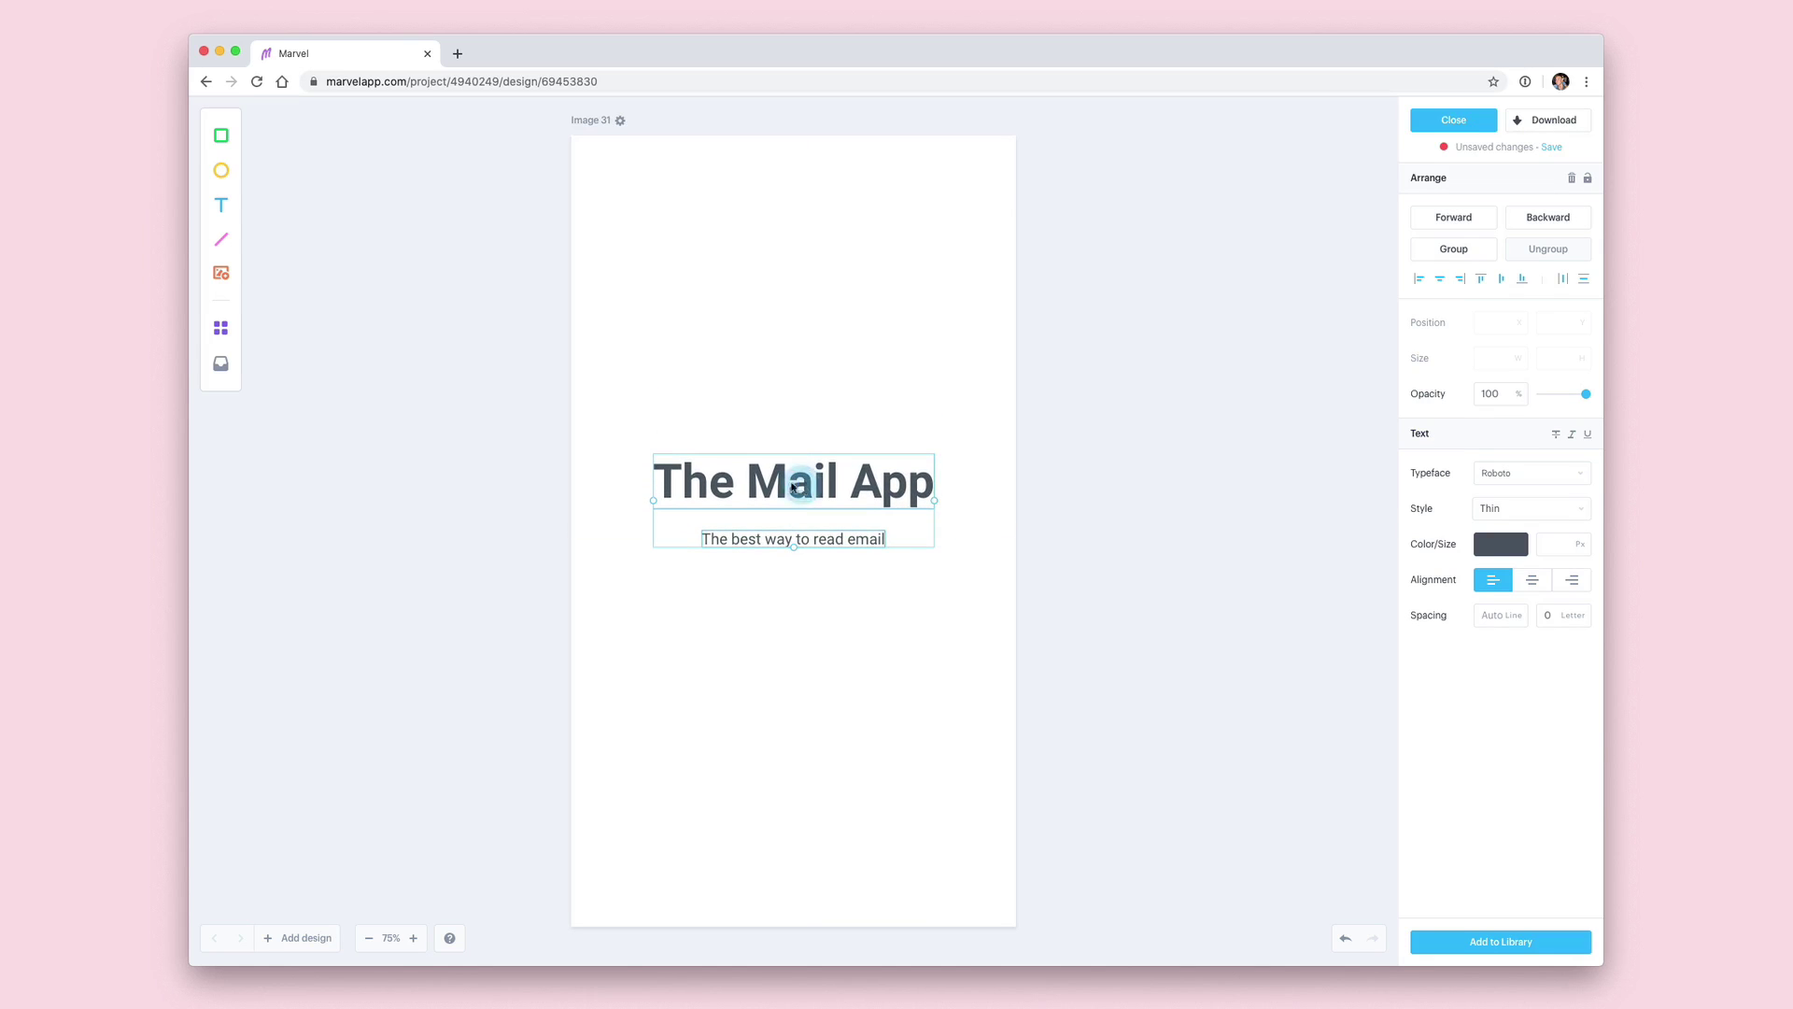
Add a status bar and a button, placing the button near the bottom below the subtitle
{"action": "left_click", "coordinate": [220, 327]}
{"action": "scroll", "coordinate": [316, 355], "scroll_direction": "down", "scroll_amount": 2}
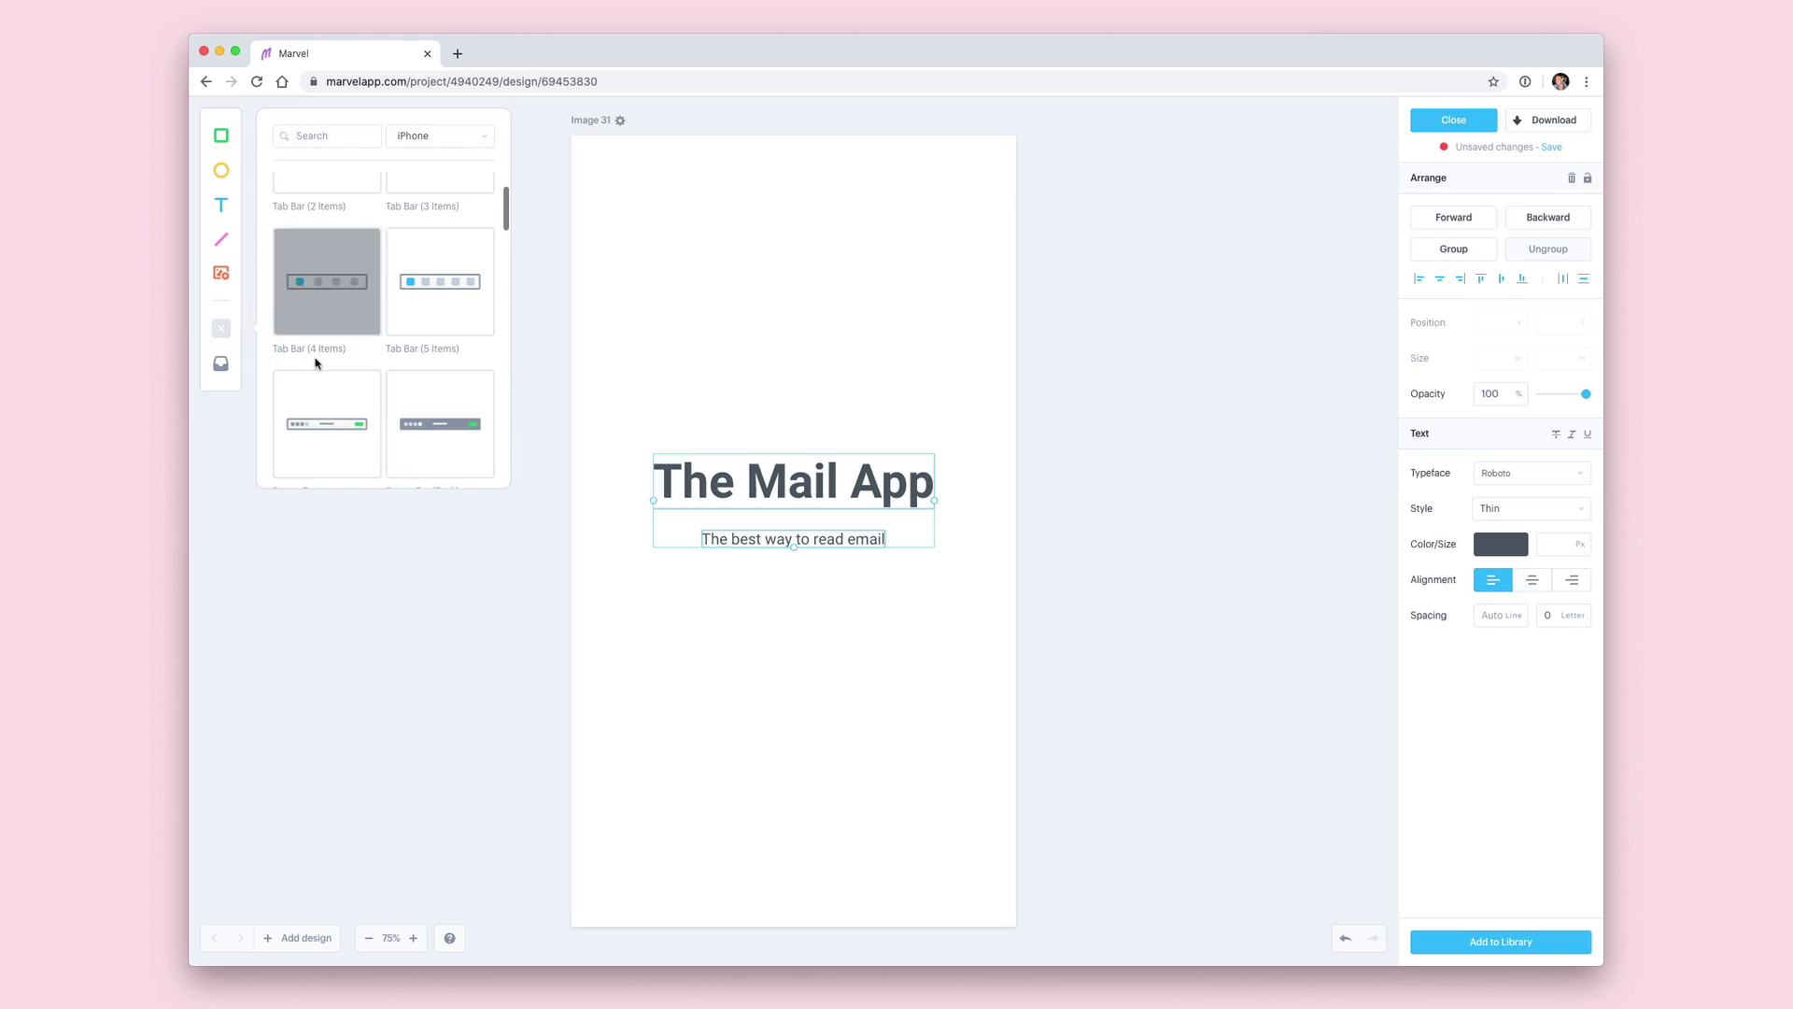
{"action": "left_click", "coordinate": [329, 425]}
{"action": "scroll", "coordinate": [334, 427], "scroll_direction": "down", "scroll_amount": 10}
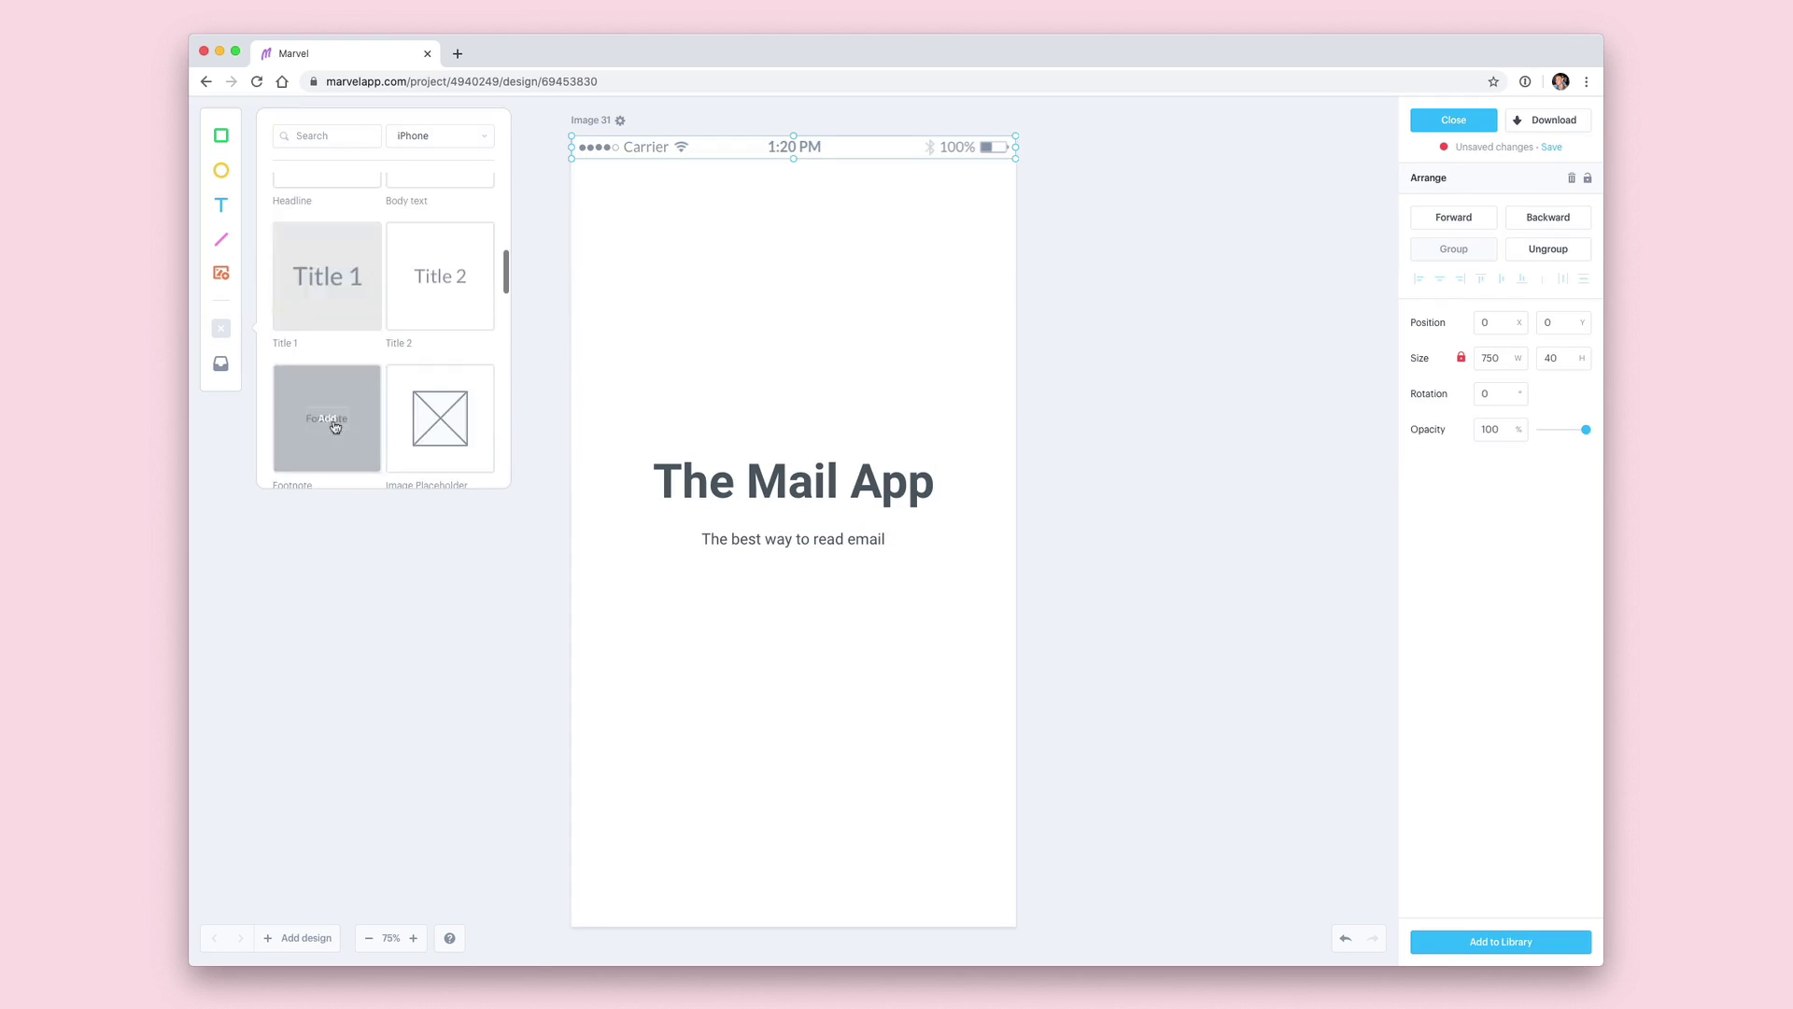
{"action": "scroll", "coordinate": [335, 417], "scroll_direction": "down", "scroll_amount": 3}
{"action": "scroll", "coordinate": [332, 417], "scroll_direction": "up", "scroll_amount": 1}
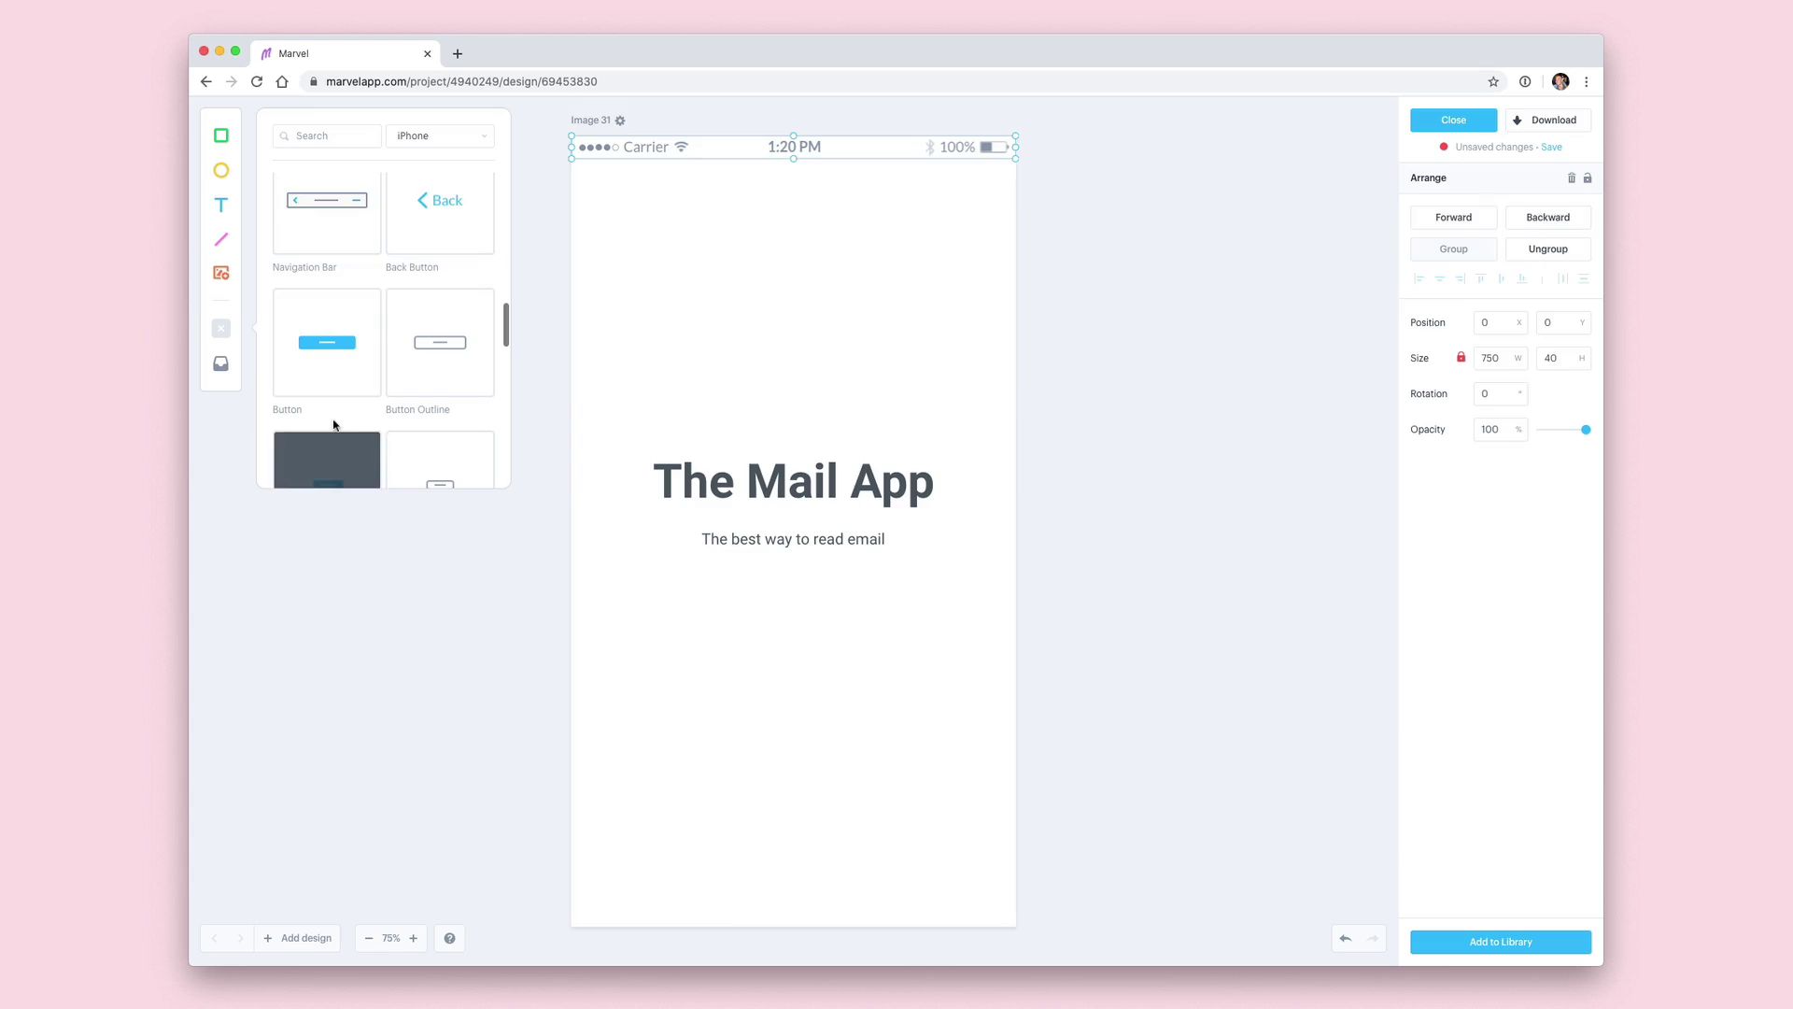
{"action": "left_click", "coordinate": [327, 342]}
{"action": "left_click", "coordinate": [888, 276]}
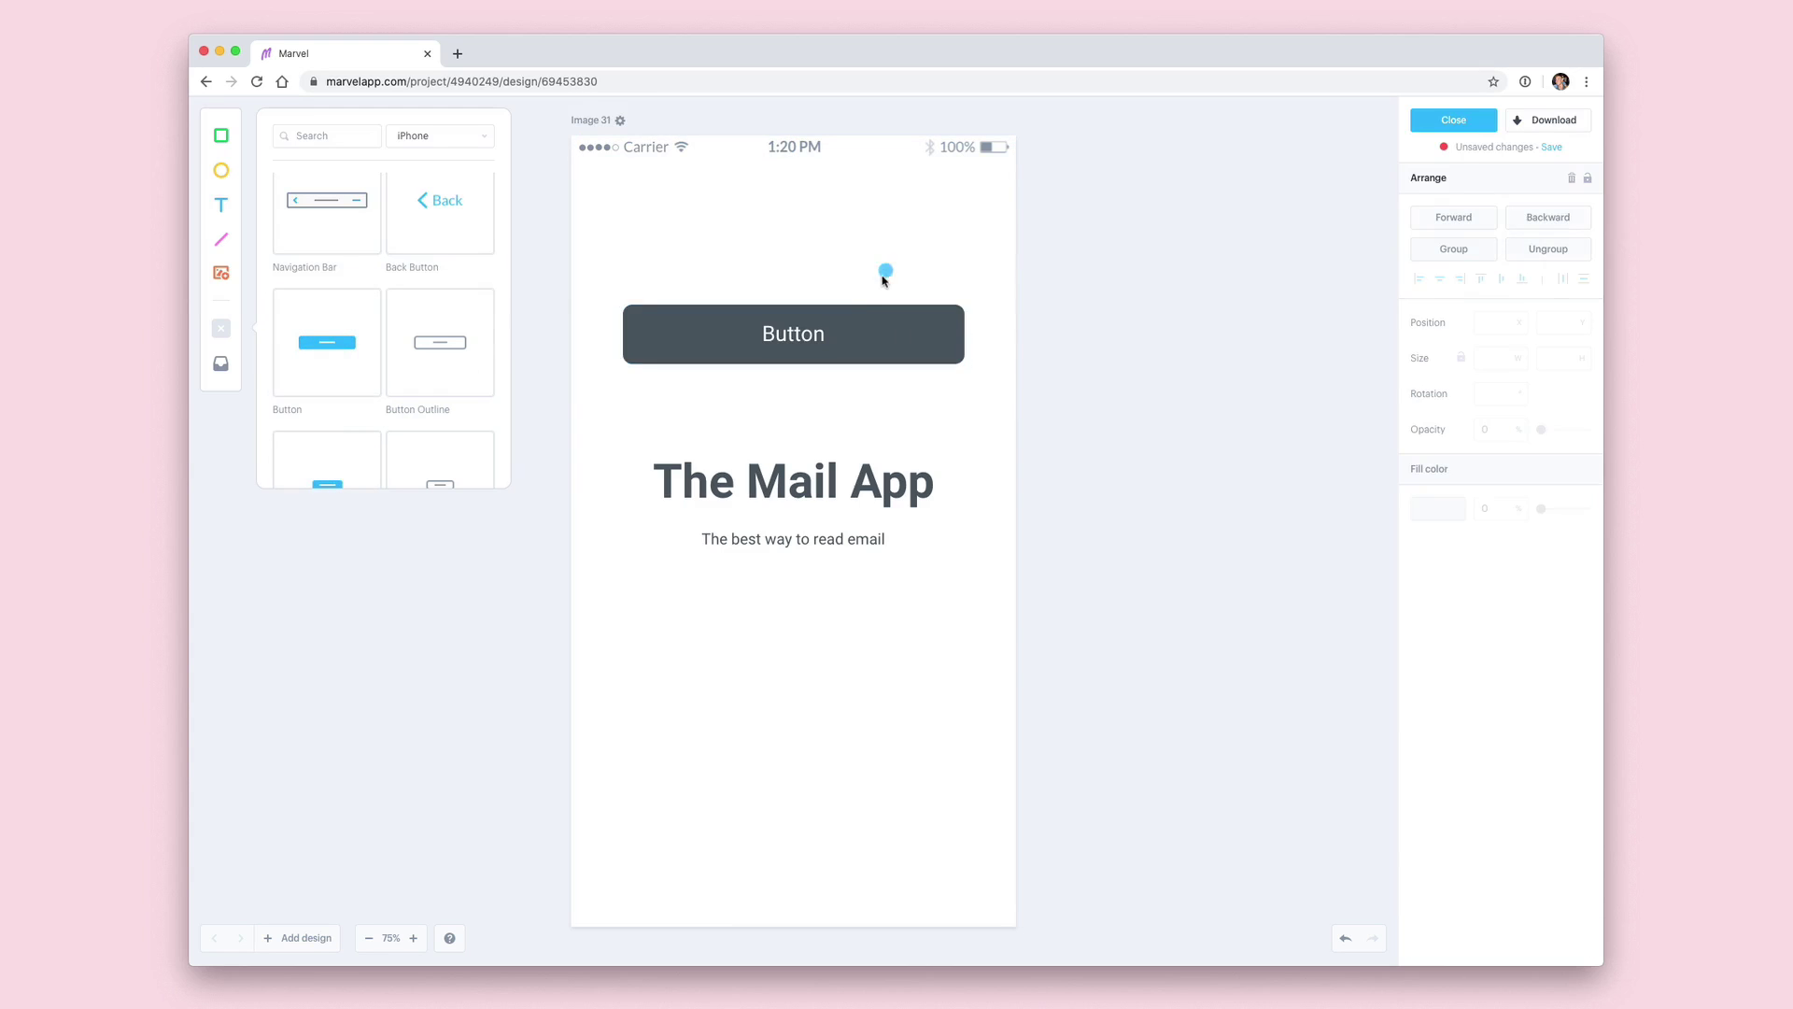
{"action": "left_click_drag", "start_coordinate": [859, 340], "coordinate": [865, 779]}
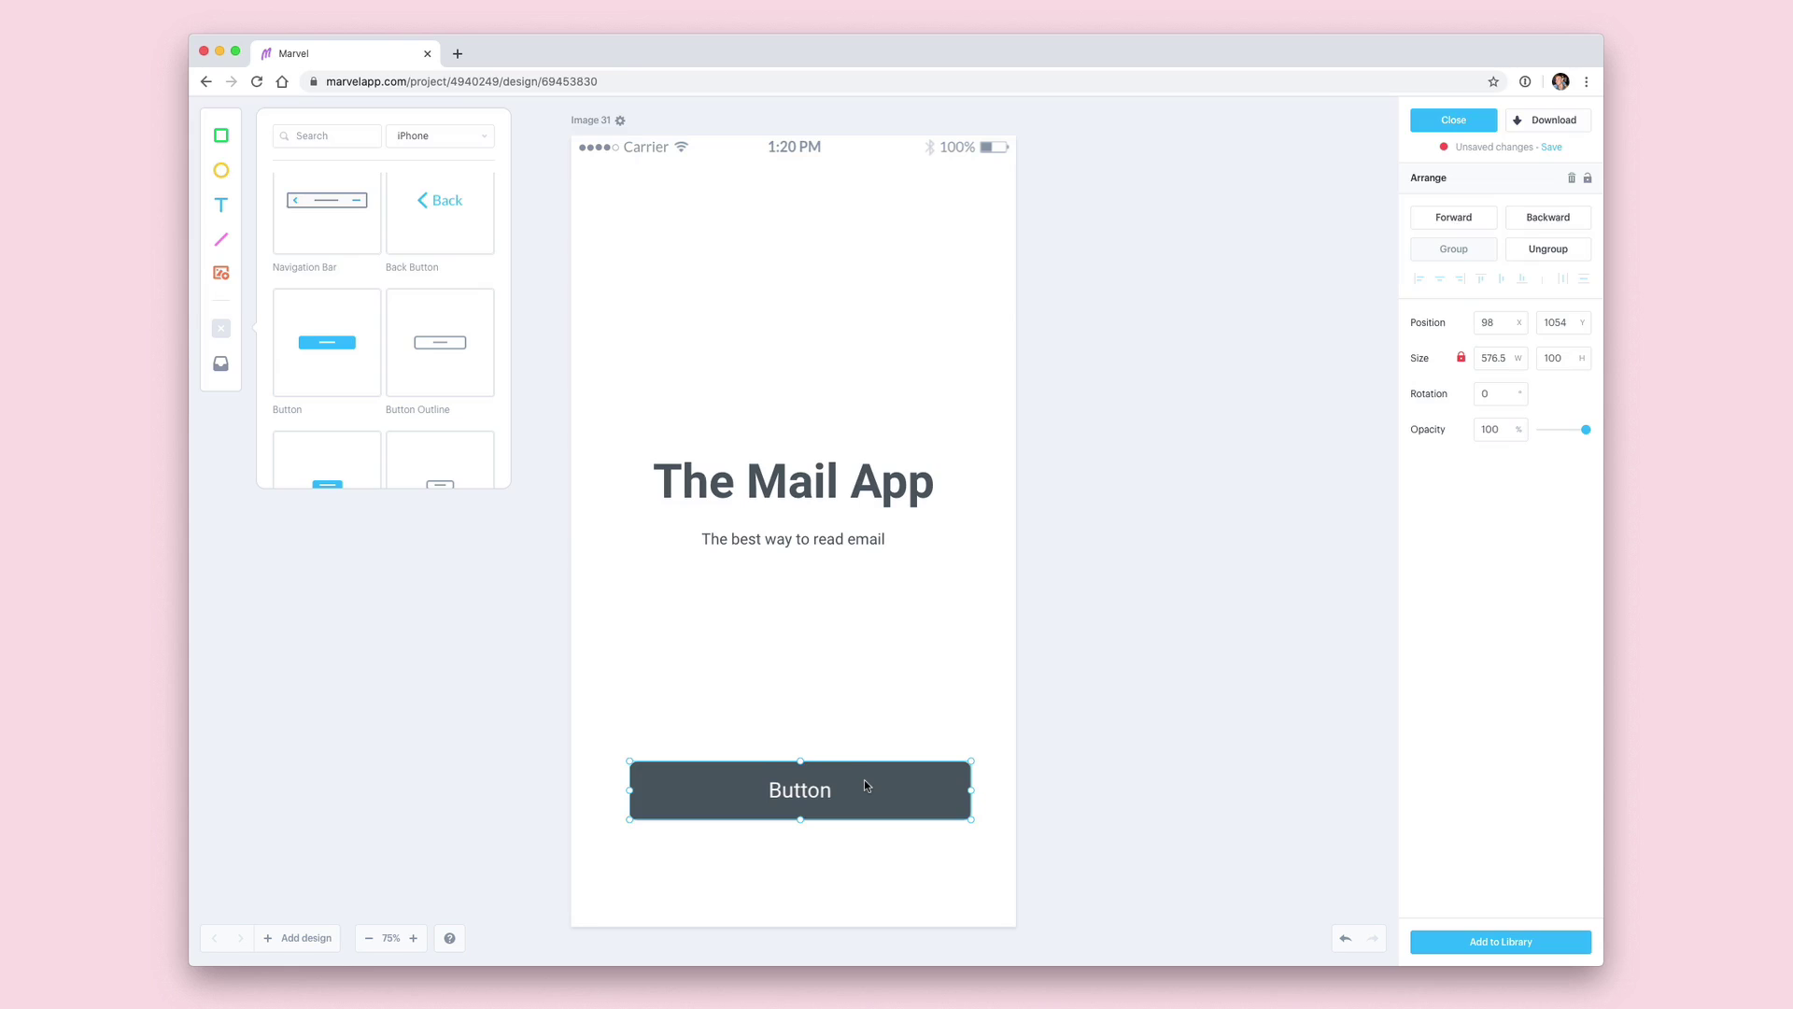
Change the button's label to 'Read email'
{"action": "left_click", "coordinate": [839, 725]}
{"action": "left_click", "coordinate": [820, 794]}
{"action": "double_click", "coordinate": [818, 795]}
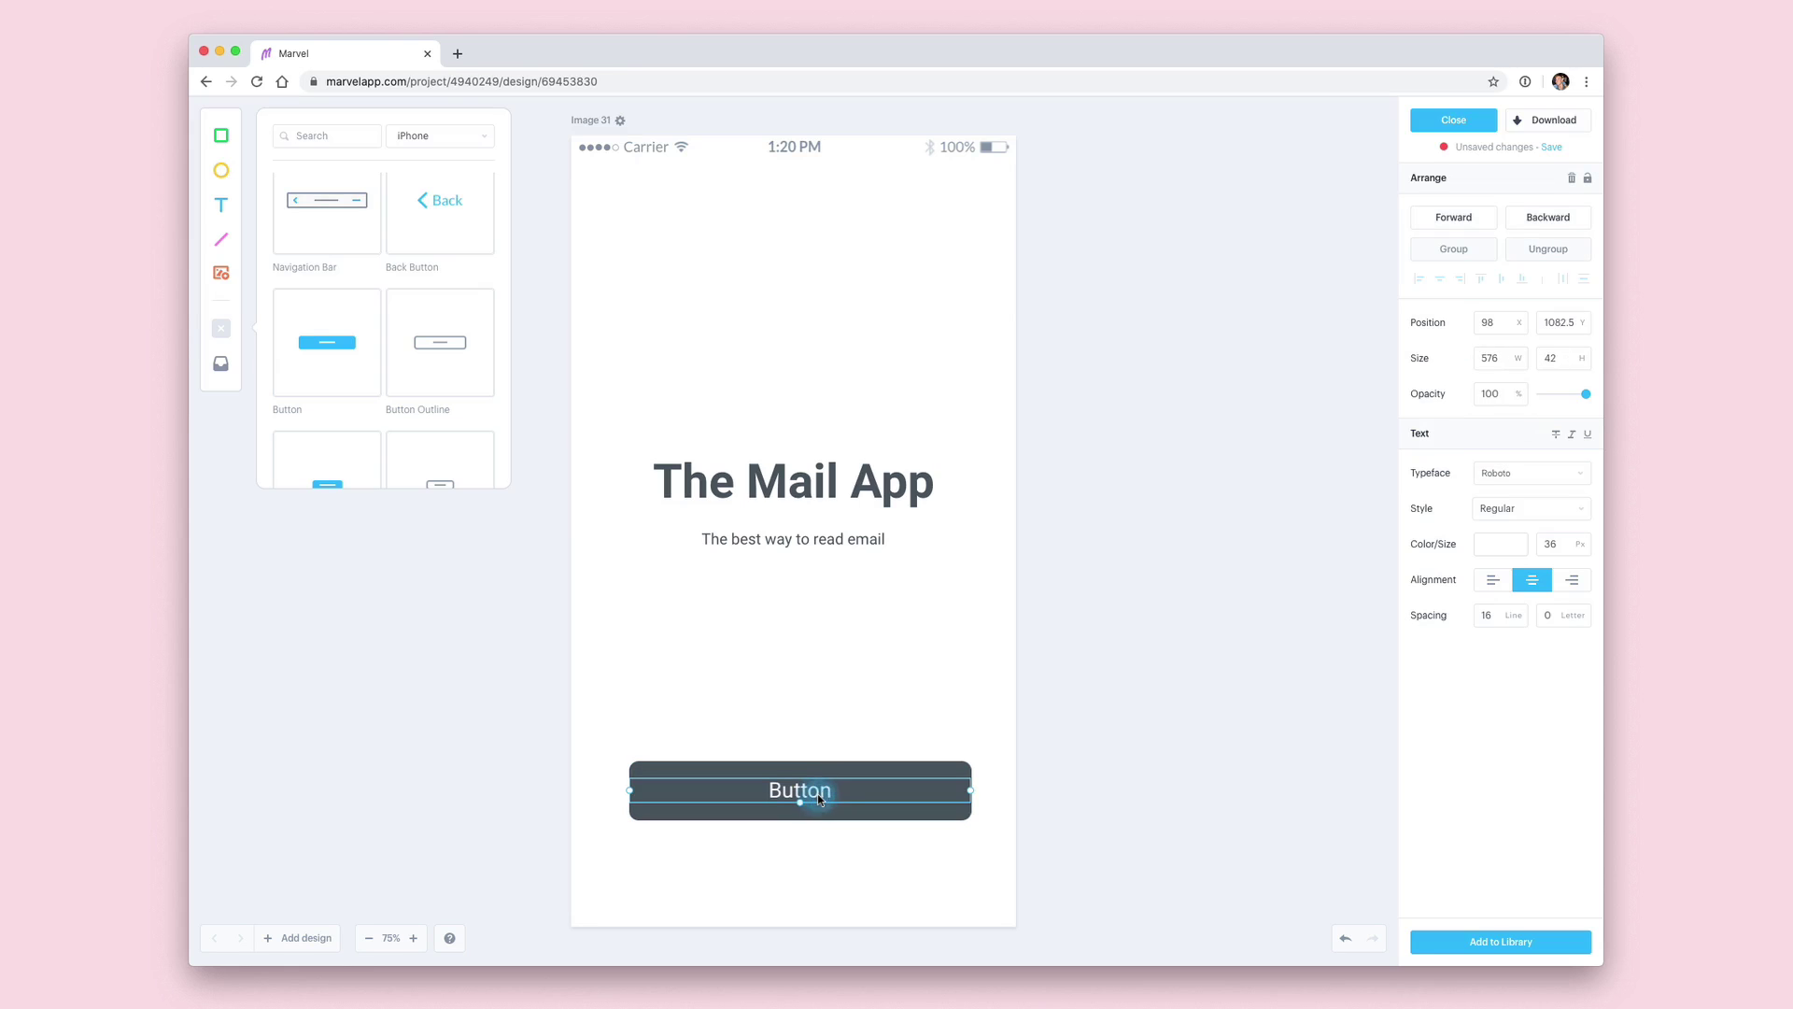
{"action": "double_click", "coordinate": [818, 797]}
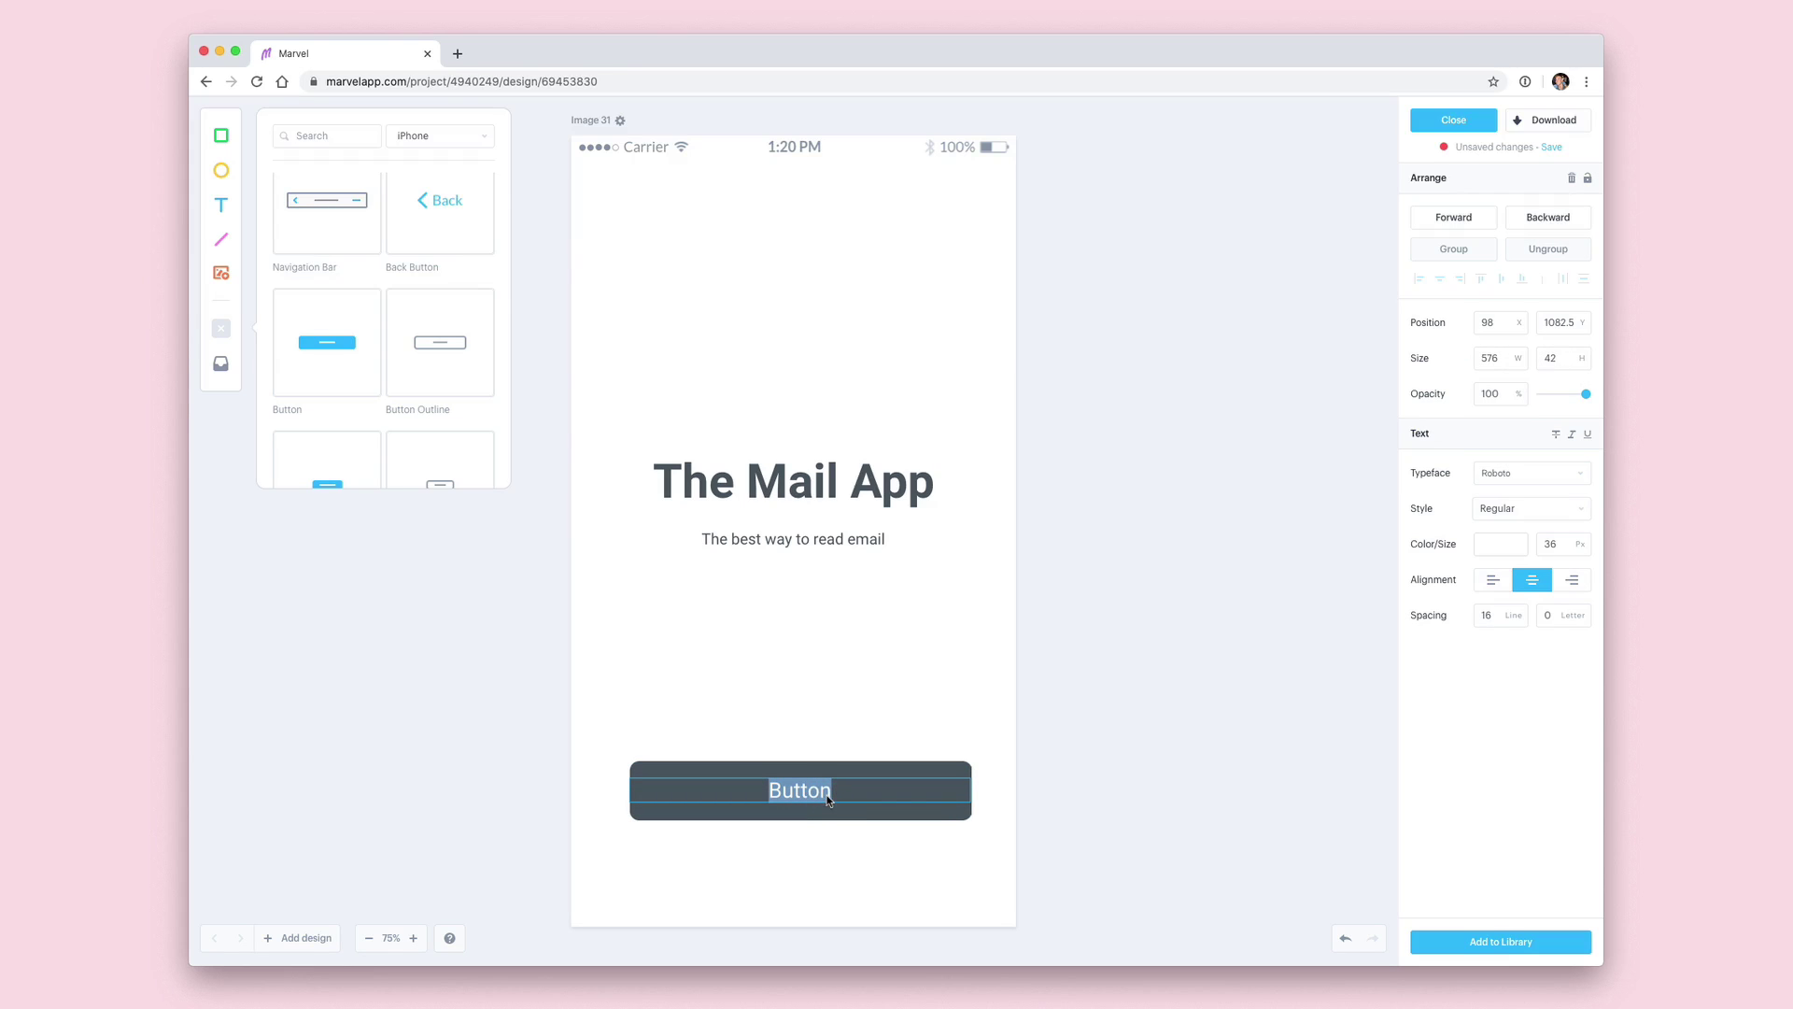
{"action": "type", "text": "Read email"}
{"action": "left_click", "coordinate": [762, 701]}
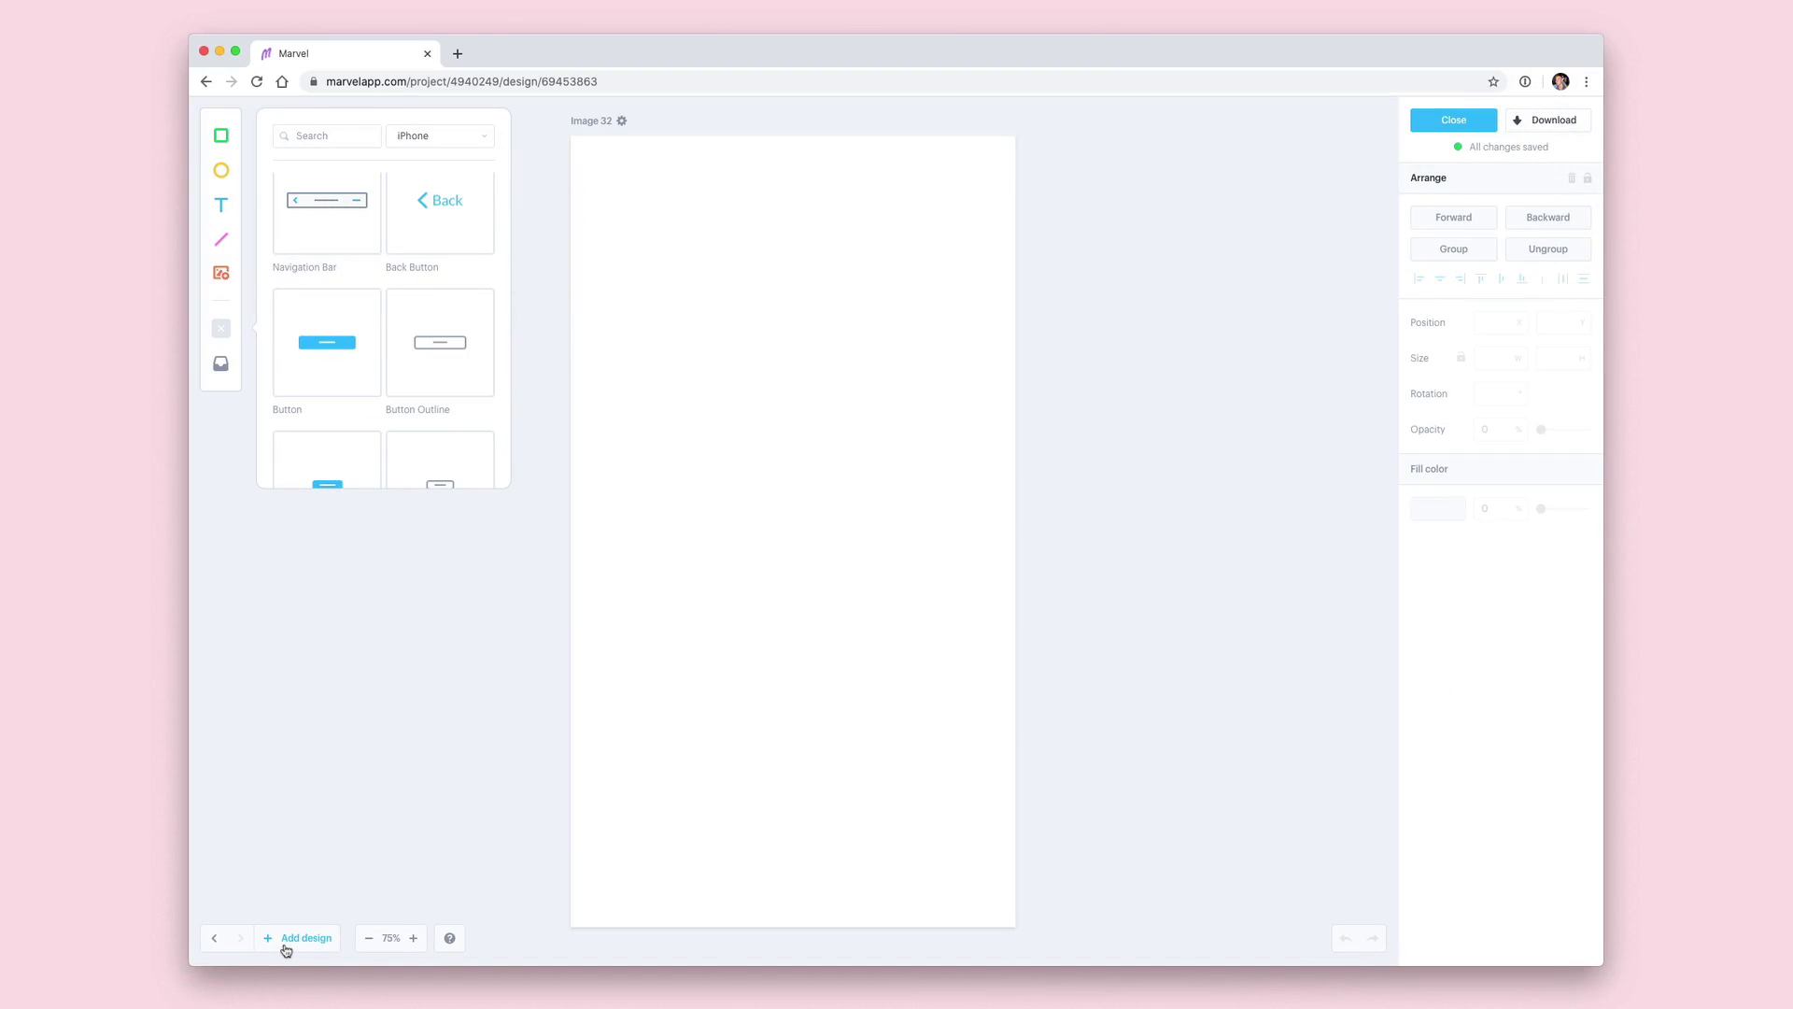
Add a status bar and a navigation bar to the new screen
{"action": "mouse_move", "coordinate": [355, 323]}
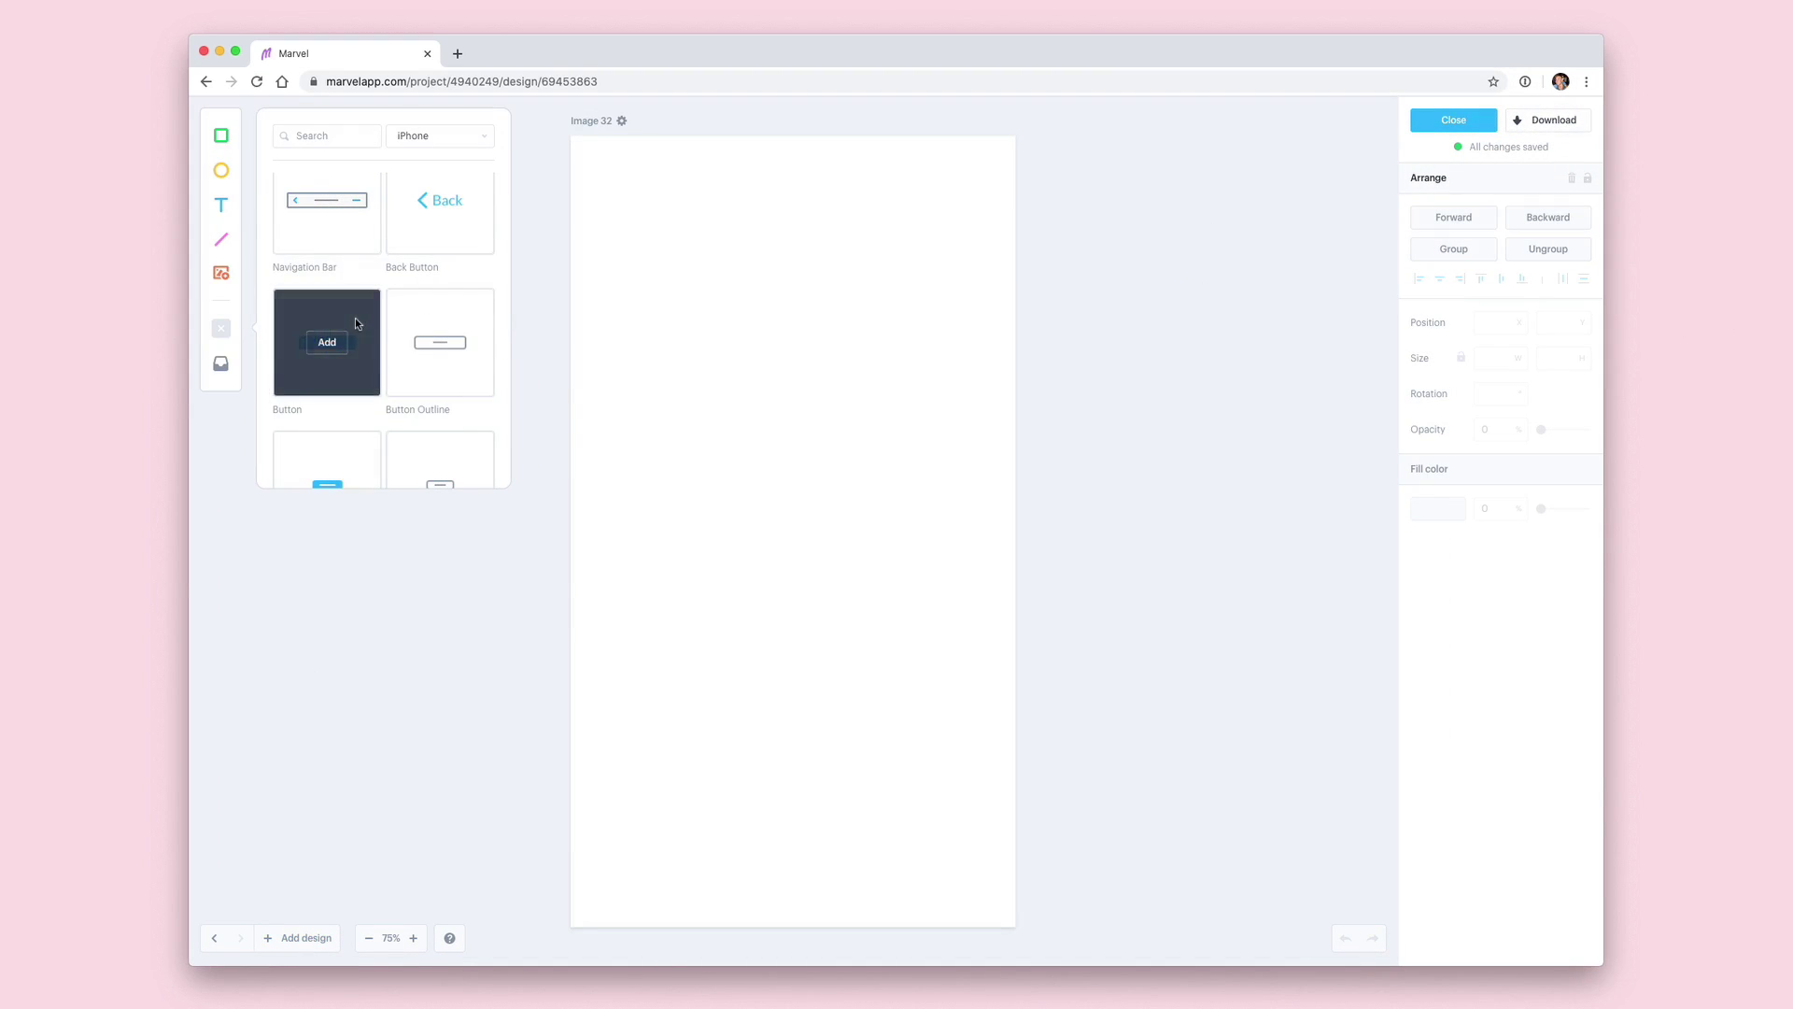
{"action": "scroll", "coordinate": [355, 322], "scroll_direction": "up", "scroll_amount": 10}
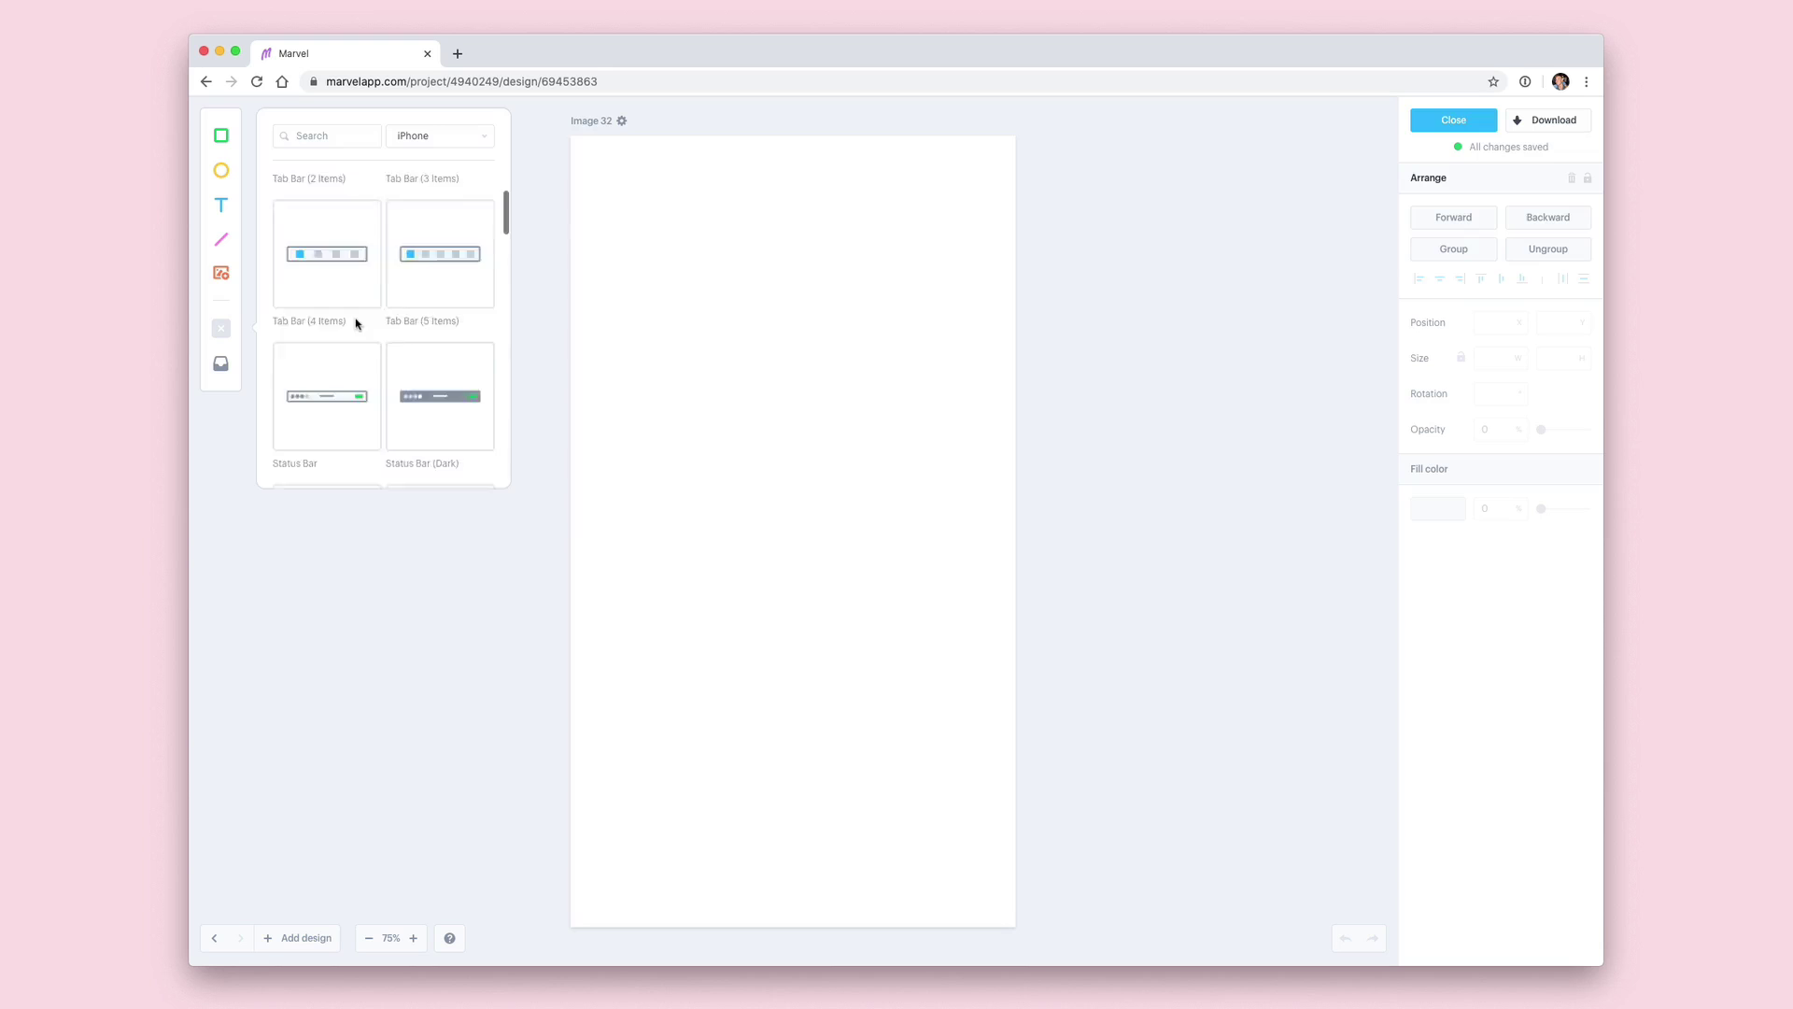
{"action": "scroll", "coordinate": [355, 323], "scroll_direction": "down", "scroll_amount": 1}
{"action": "left_click", "coordinate": [327, 387]}
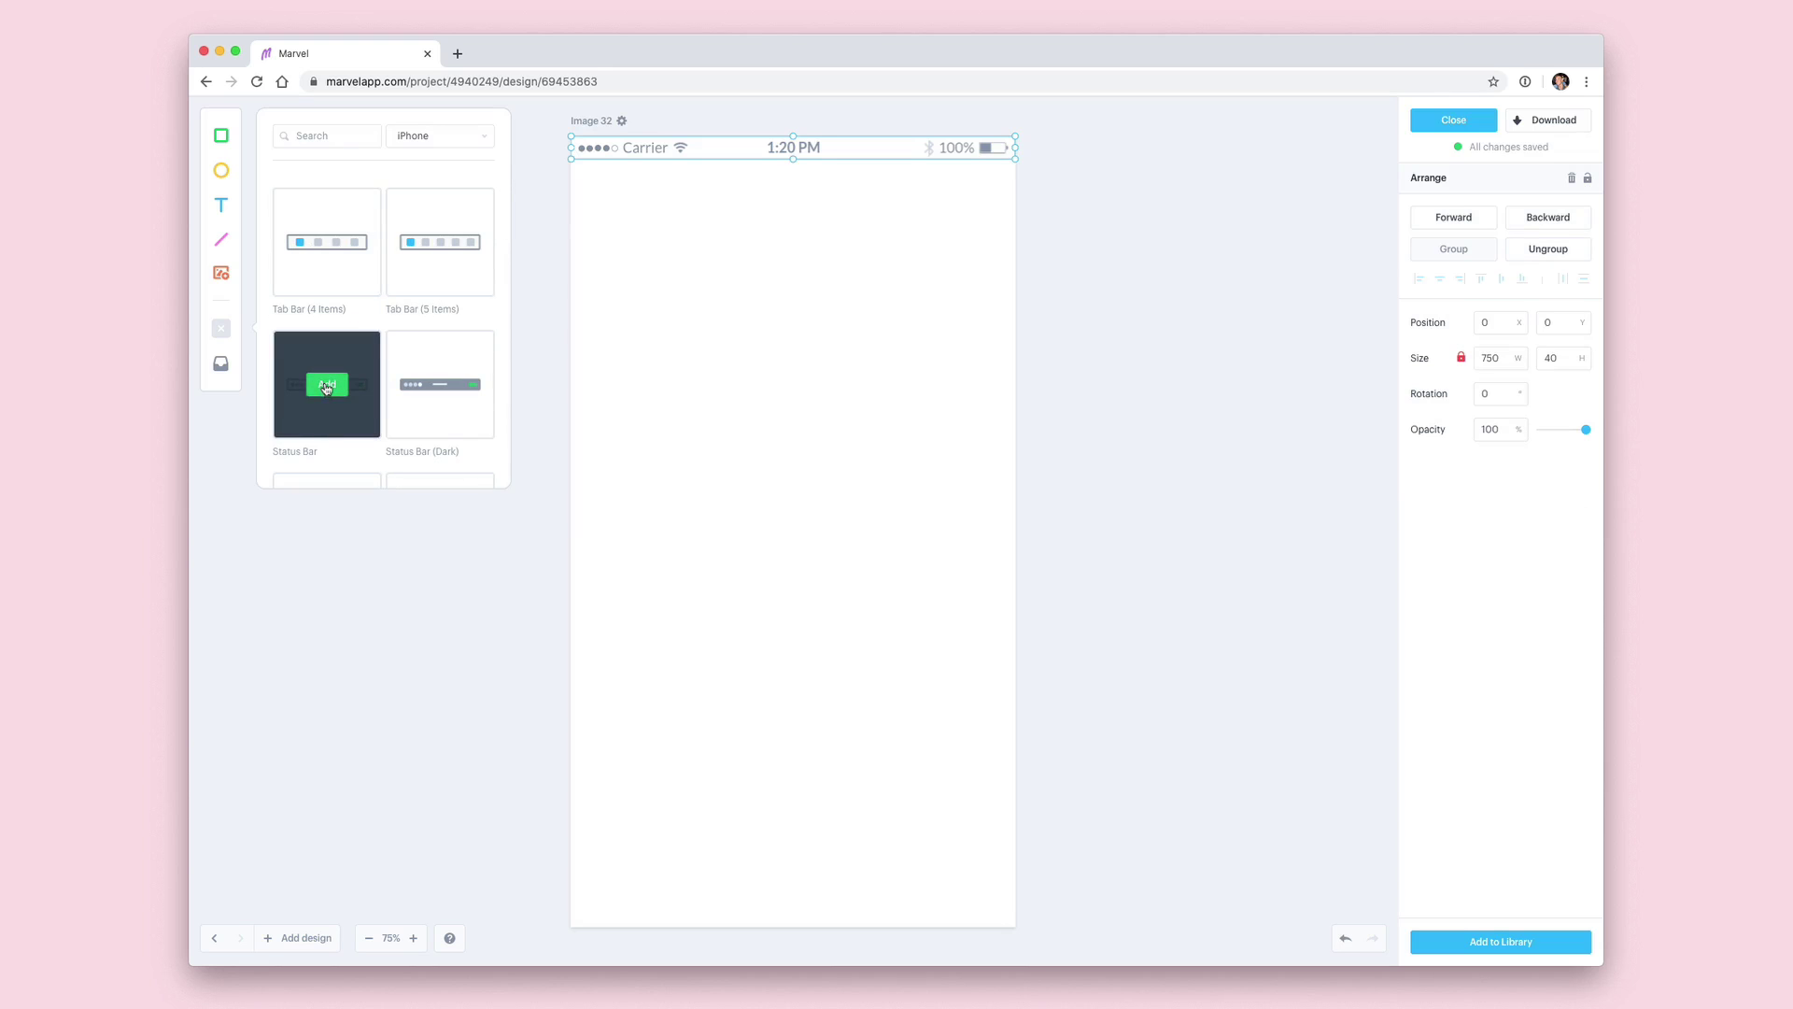
{"action": "scroll", "coordinate": [327, 387], "scroll_direction": "down", "scroll_amount": 3}
{"action": "scroll", "coordinate": [327, 385], "scroll_direction": "up", "scroll_amount": 5}
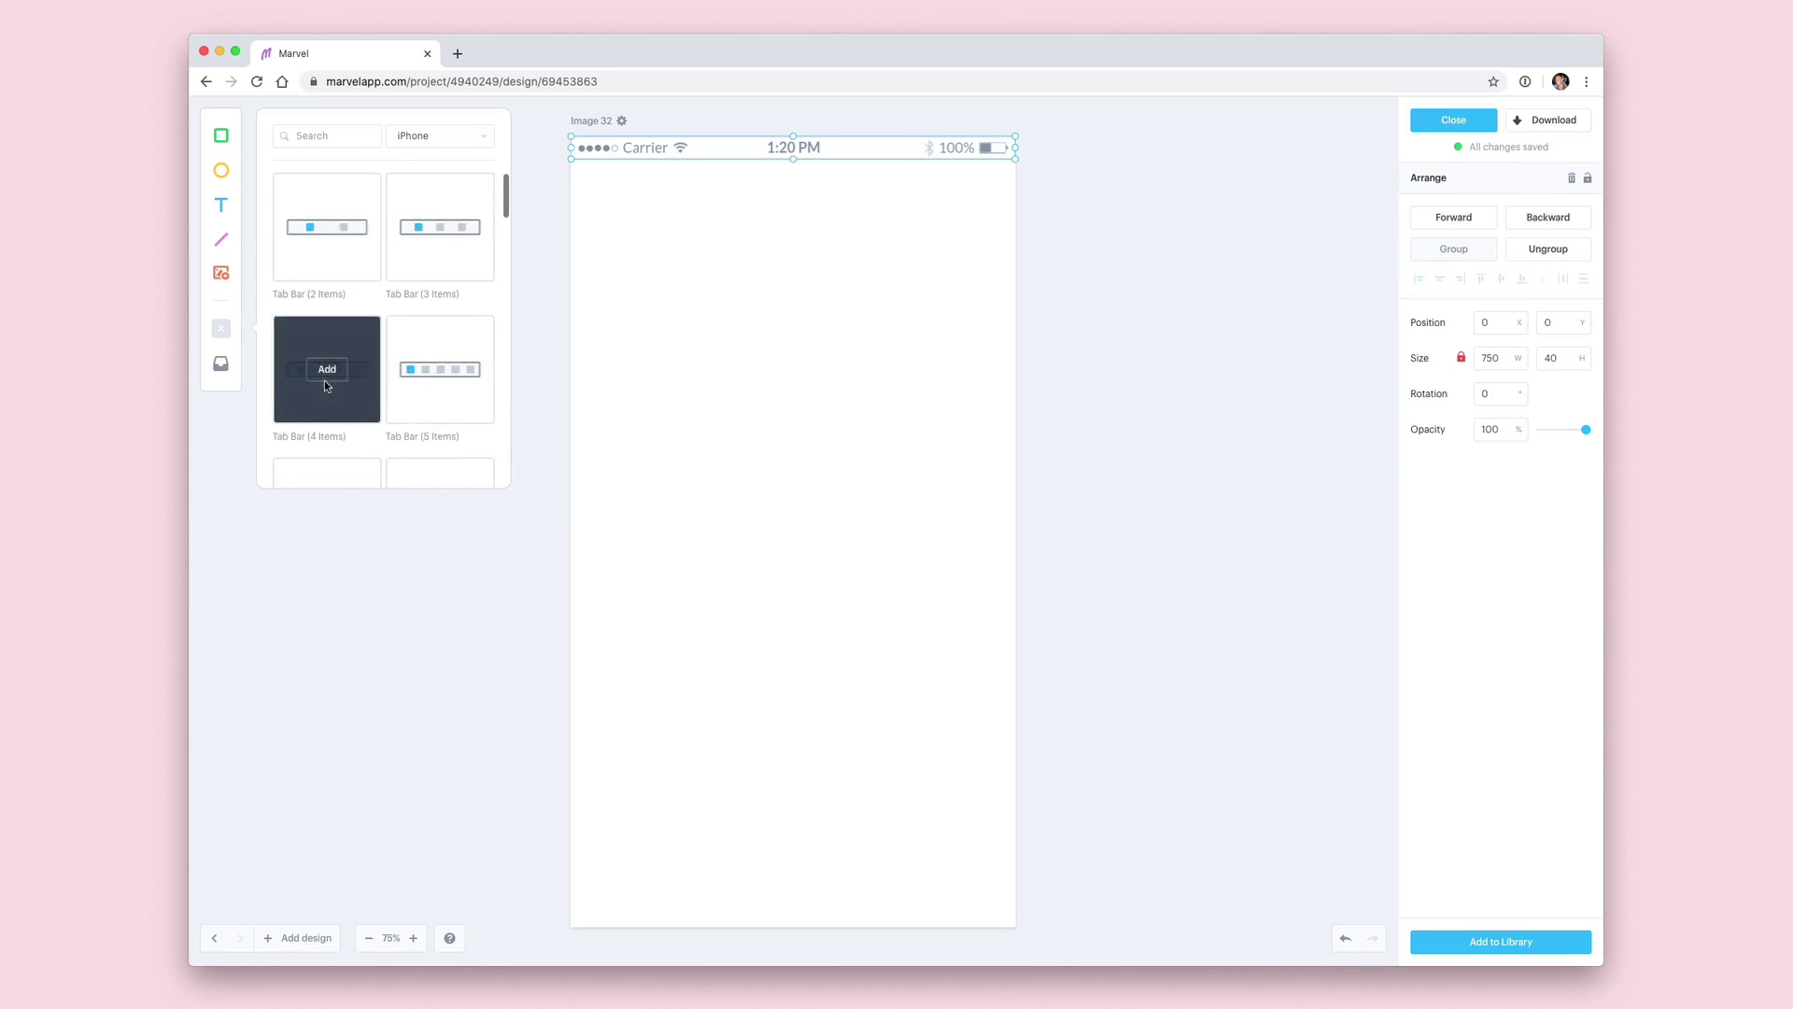
{"action": "scroll", "coordinate": [327, 385], "scroll_direction": "down", "scroll_amount": 3}
{"action": "left_click", "coordinate": [327, 396]}
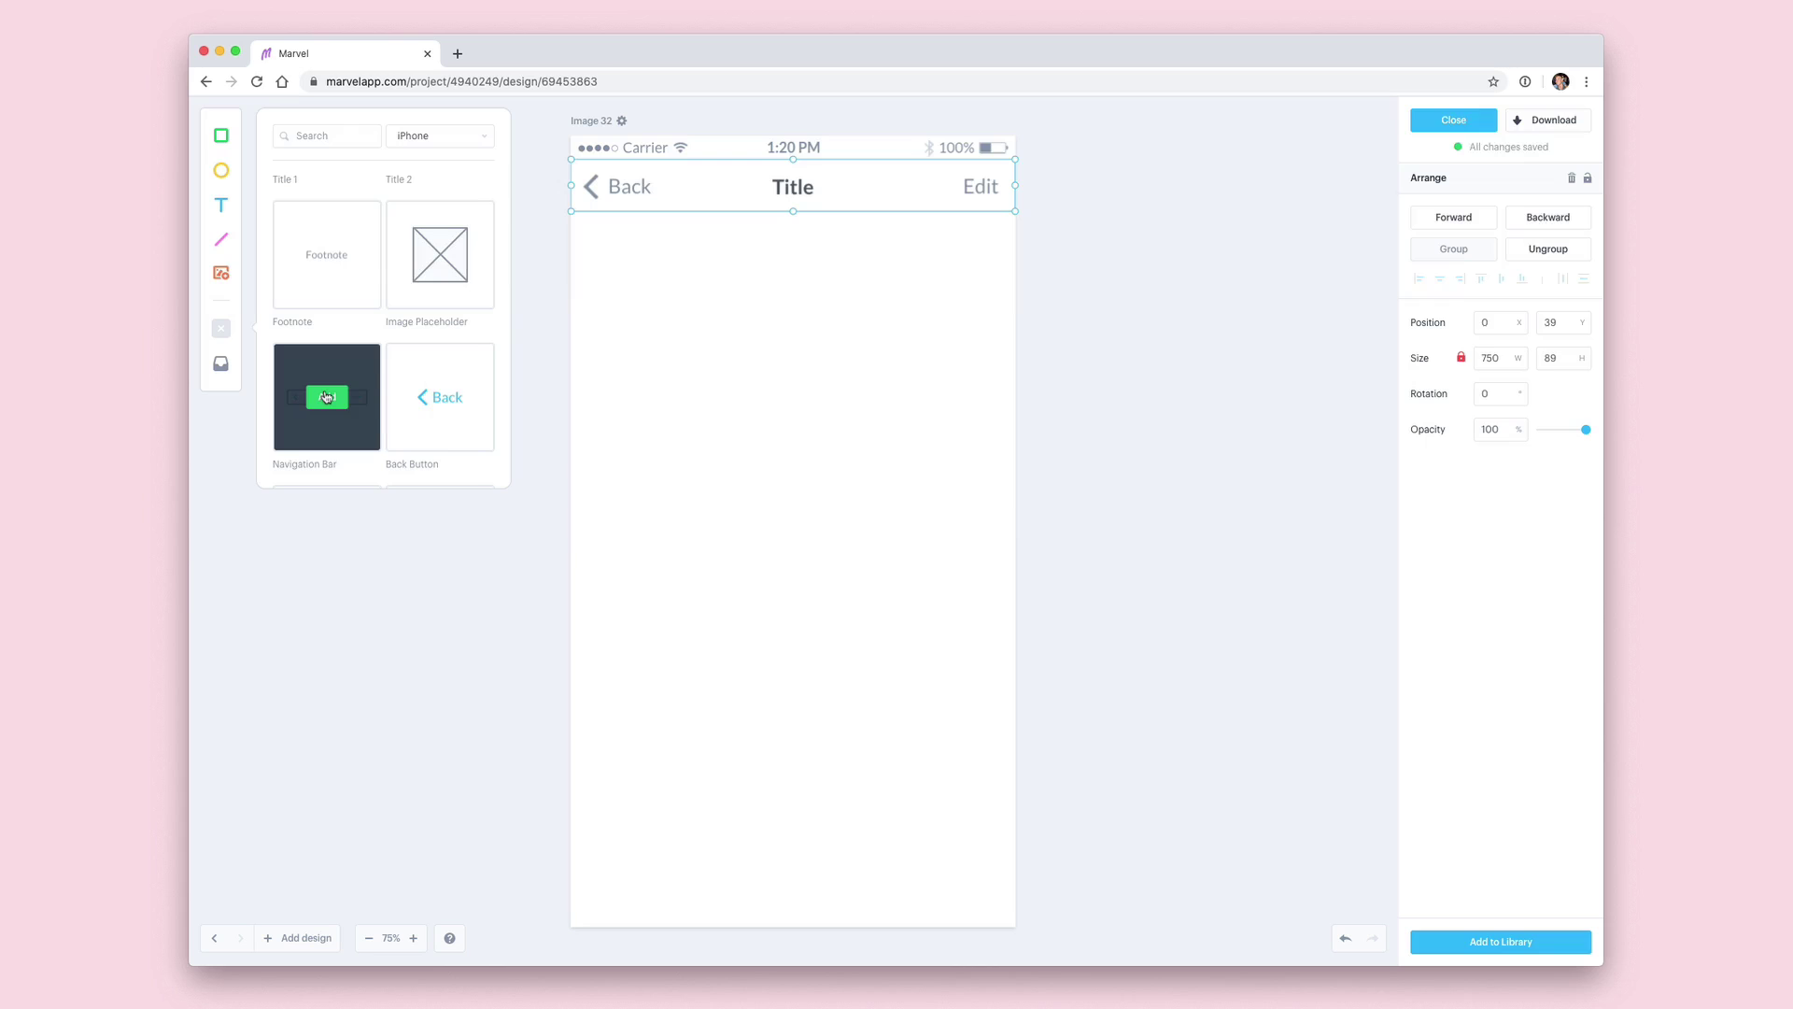
Title the navigation bar 'Inbox' and delete its Back label and chevron
{"action": "double_click", "coordinate": [805, 188]}
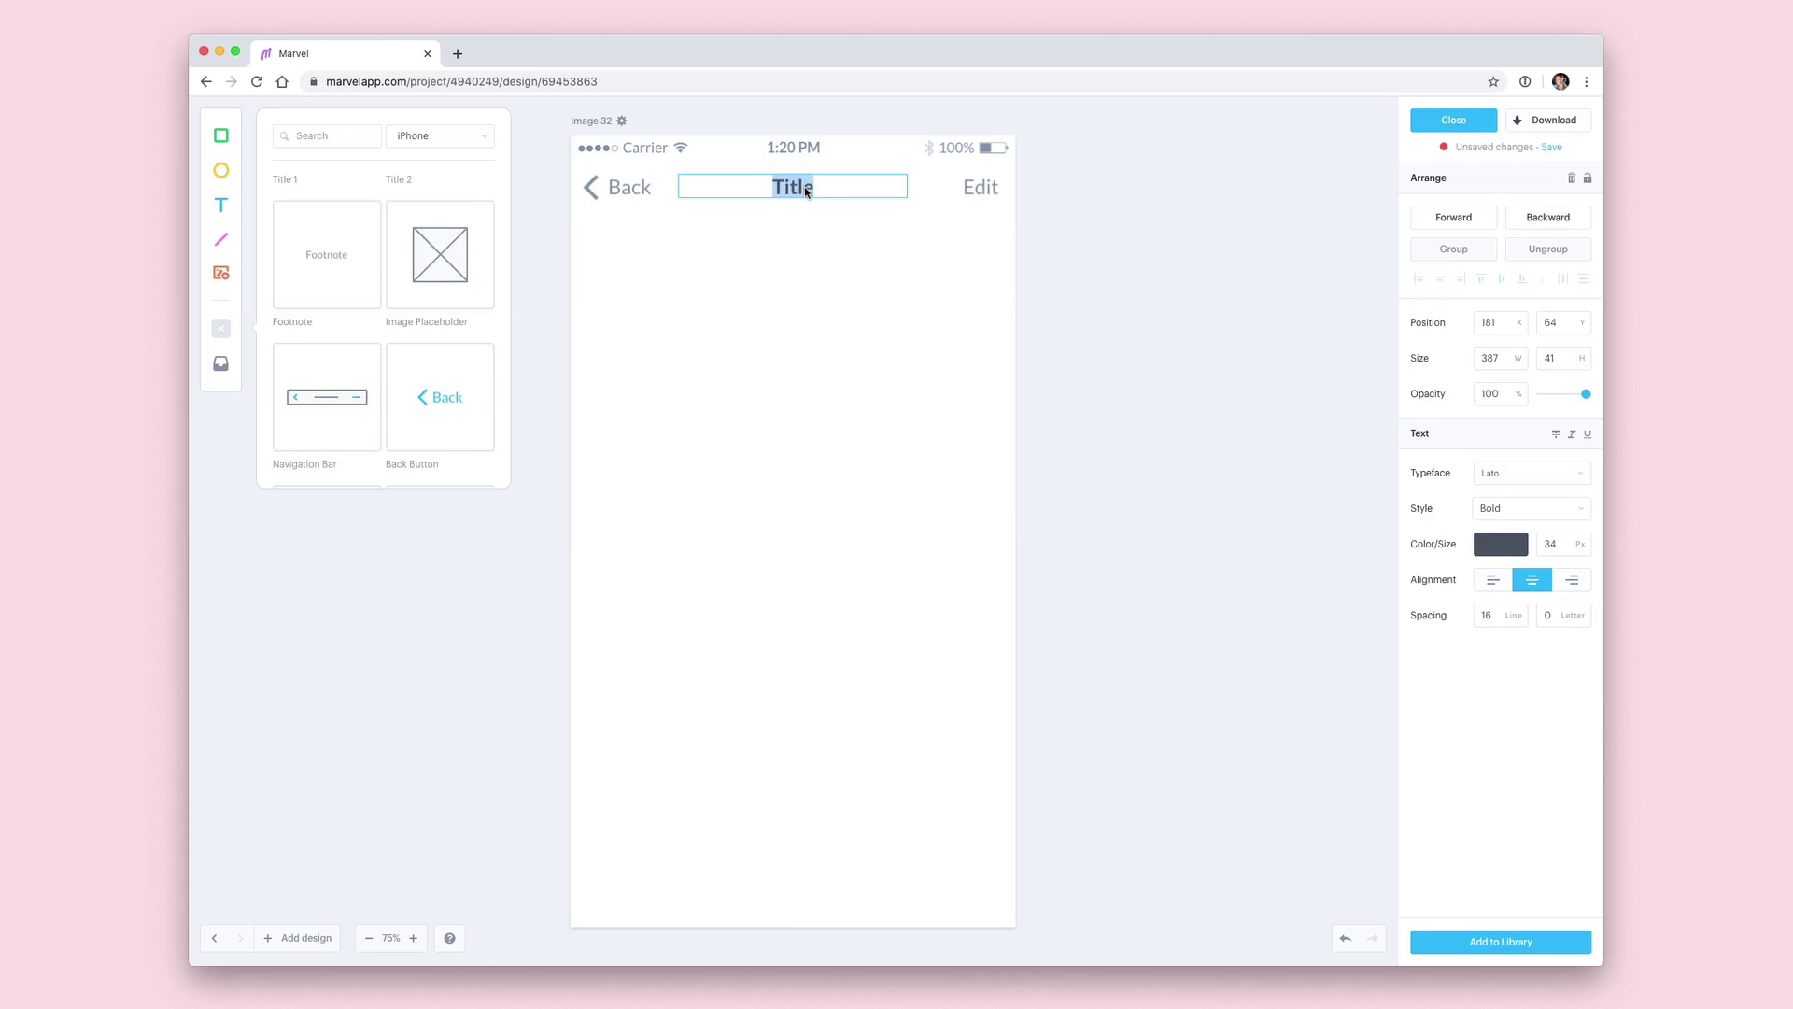
{"action": "type", "text": "Inbox"}
{"action": "left_click", "coordinate": [628, 187]}
{"action": "key", "text": "Delete"}
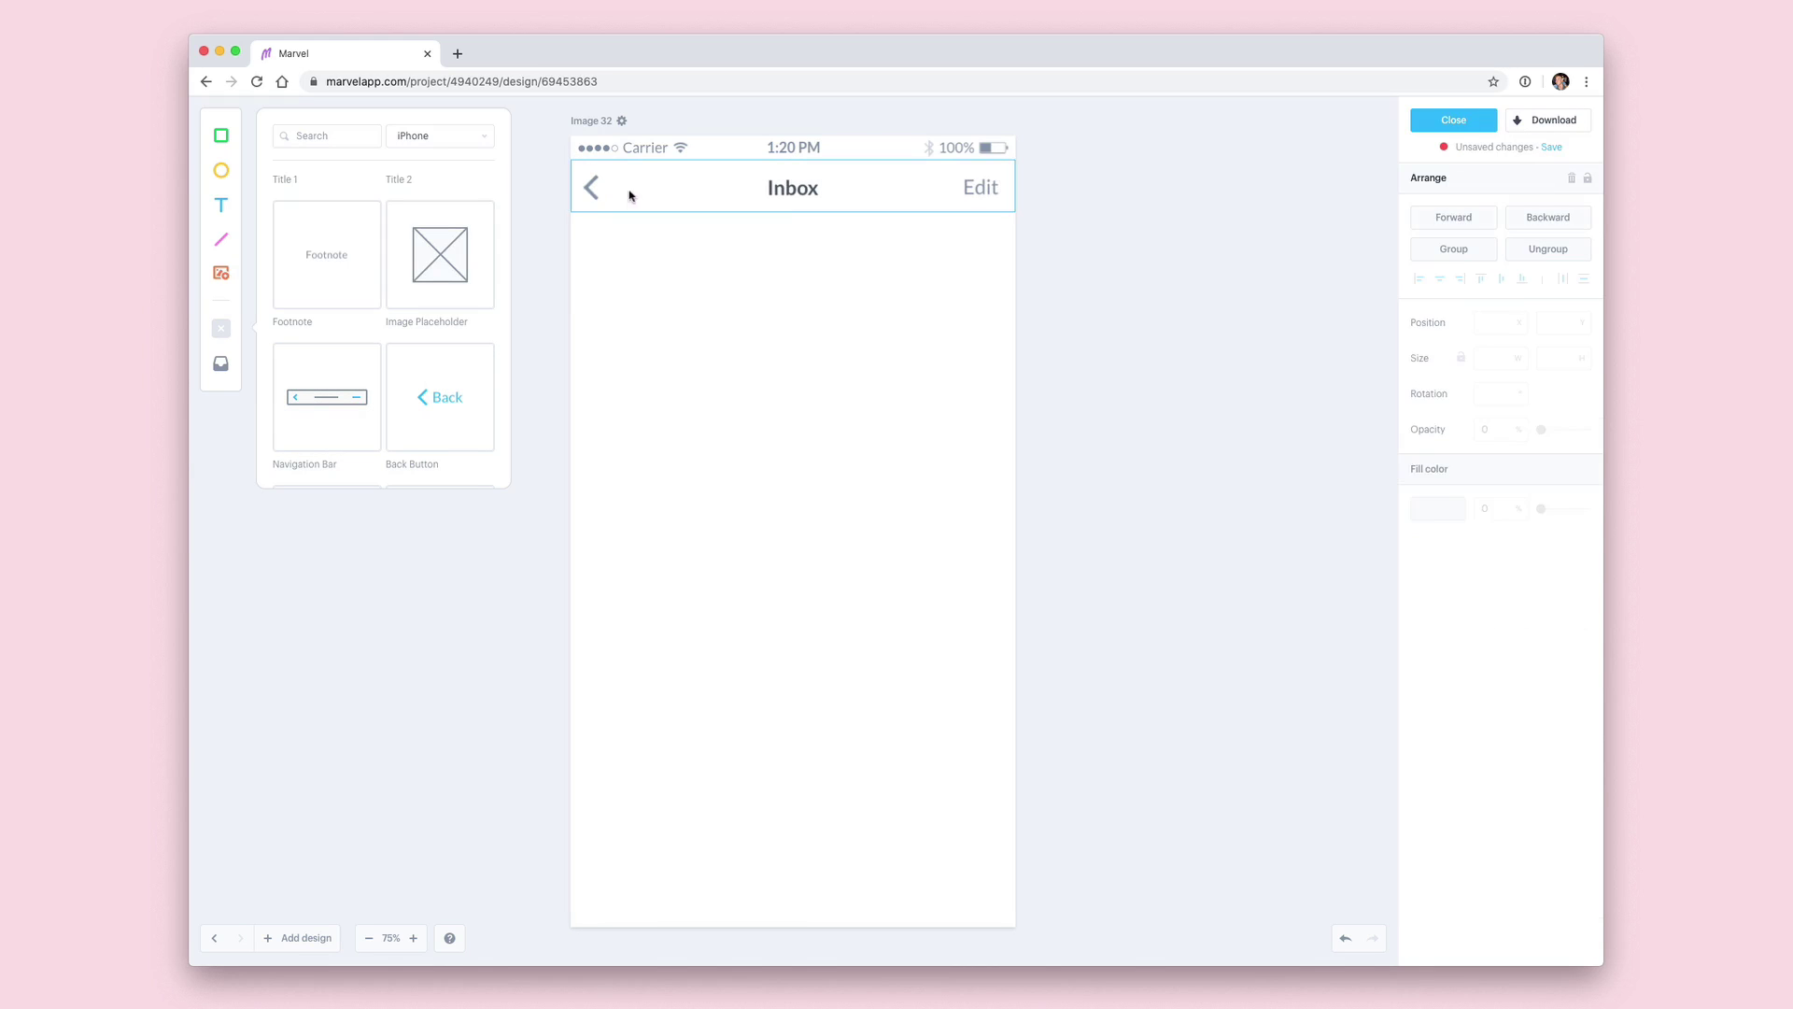
{"action": "left_click", "coordinate": [591, 187]}
{"action": "key", "text": "Delete"}
Insert an email row and duplicate it to stack the sample inbox emails
{"action": "scroll", "coordinate": [322, 338], "scroll_direction": "down", "scroll_amount": 10}
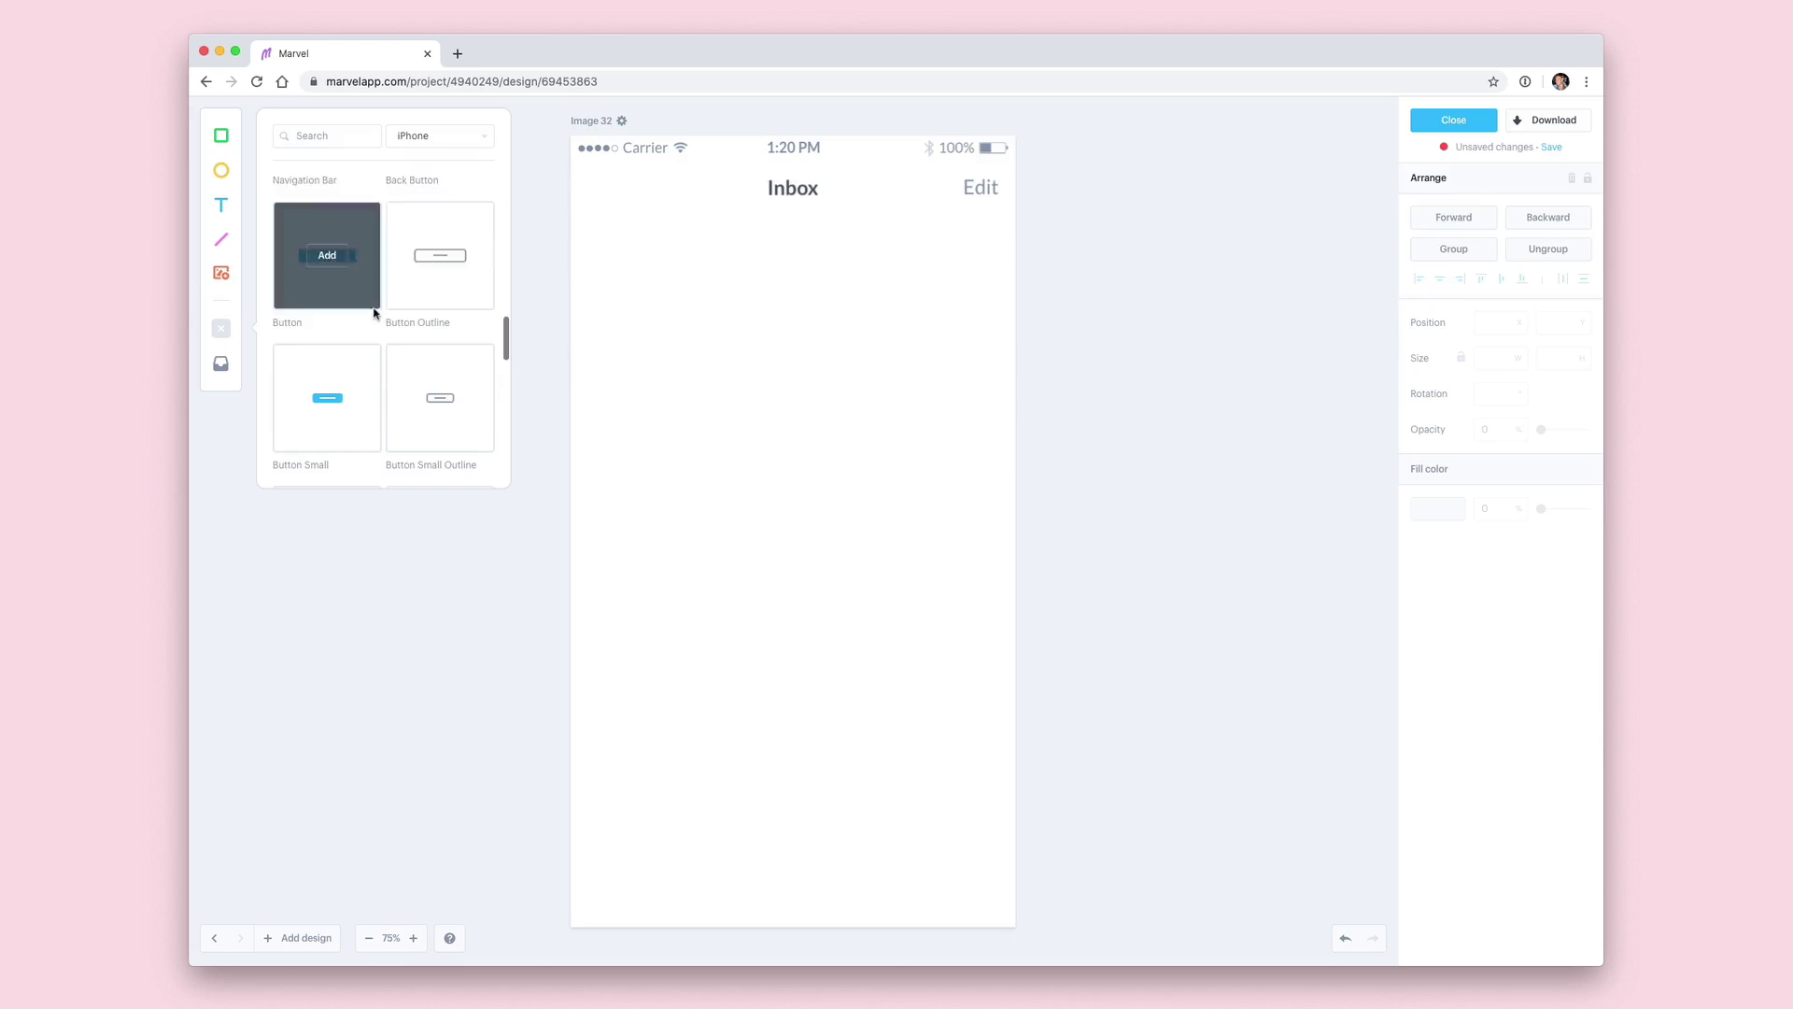
{"action": "left_click", "coordinate": [324, 339]}
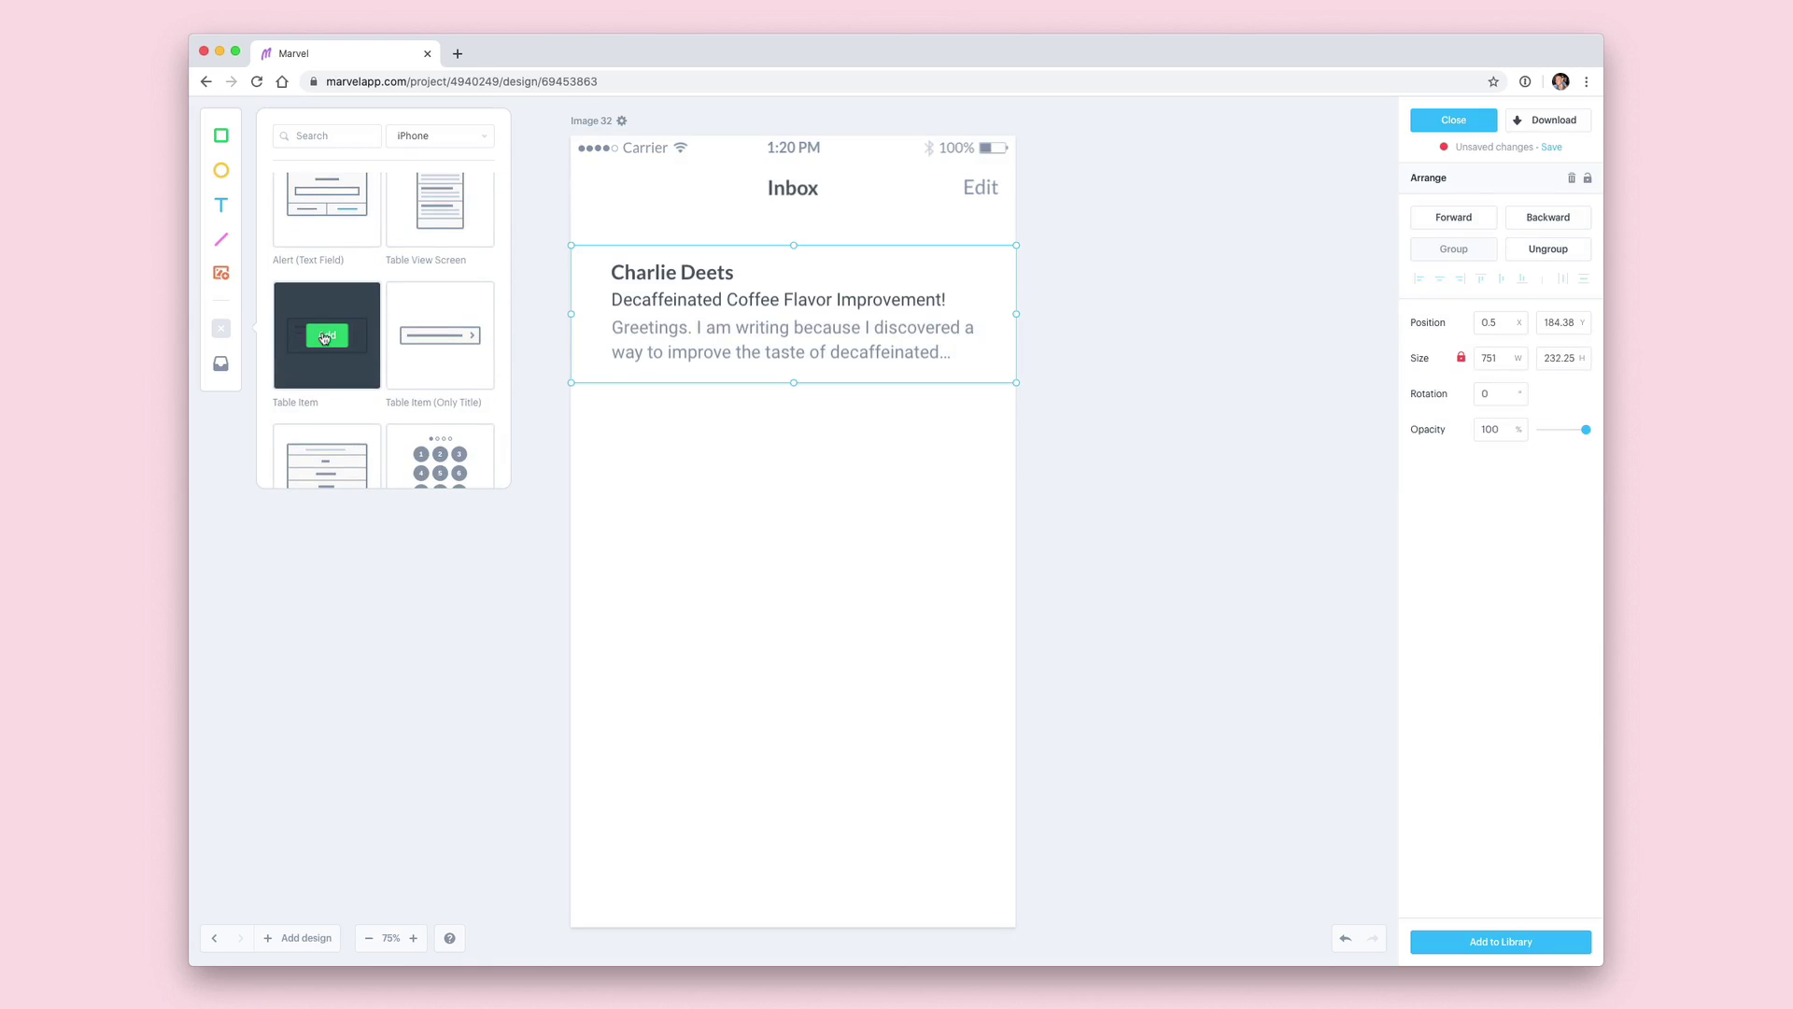
{"action": "left_click_drag", "start_coordinate": [760, 328], "coordinate": [765, 452]}
{"action": "left_click_drag", "start_coordinate": [981, 635], "coordinate": [740, 565]}
{"action": "left_click", "coordinate": [1010, 429]}
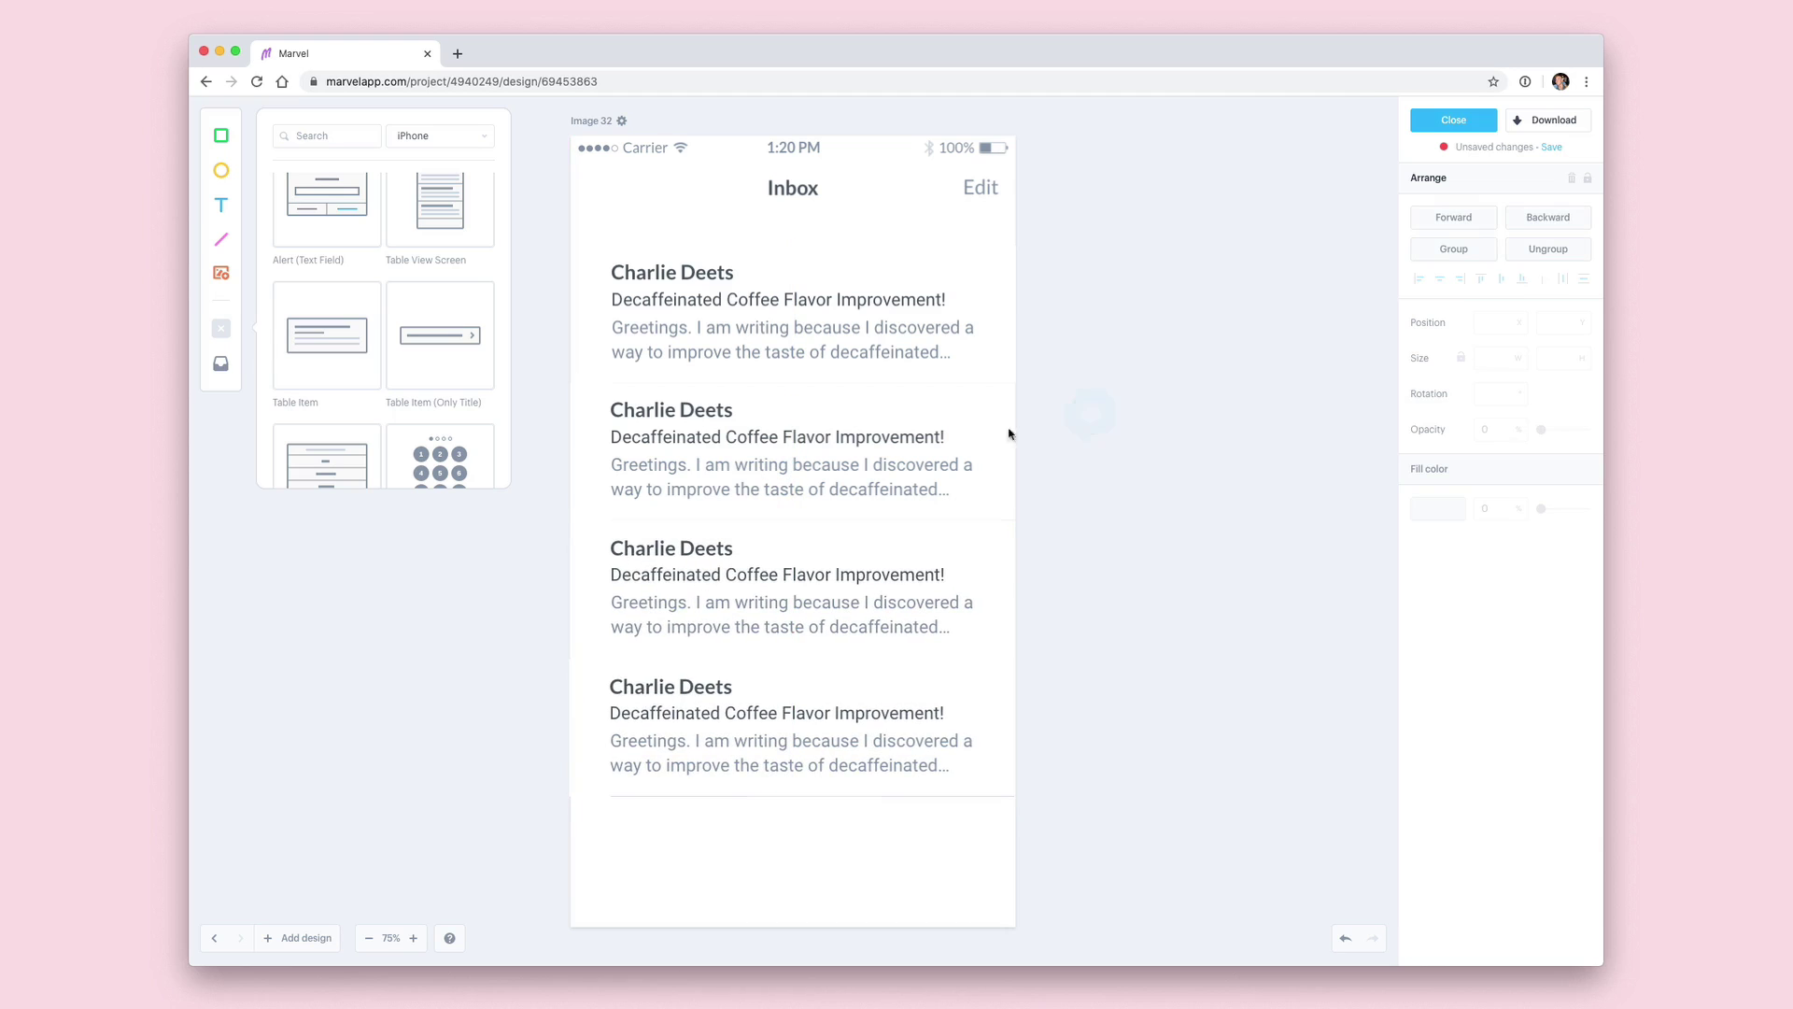
Add a four-item tab bar along the bottom of the inbox
{"action": "scroll", "coordinate": [308, 308], "scroll_direction": "up", "scroll_amount": 5}
{"action": "mouse_move", "coordinate": [305, 307]}
{"action": "scroll", "coordinate": [308, 317], "scroll_direction": "down", "scroll_amount": 5}
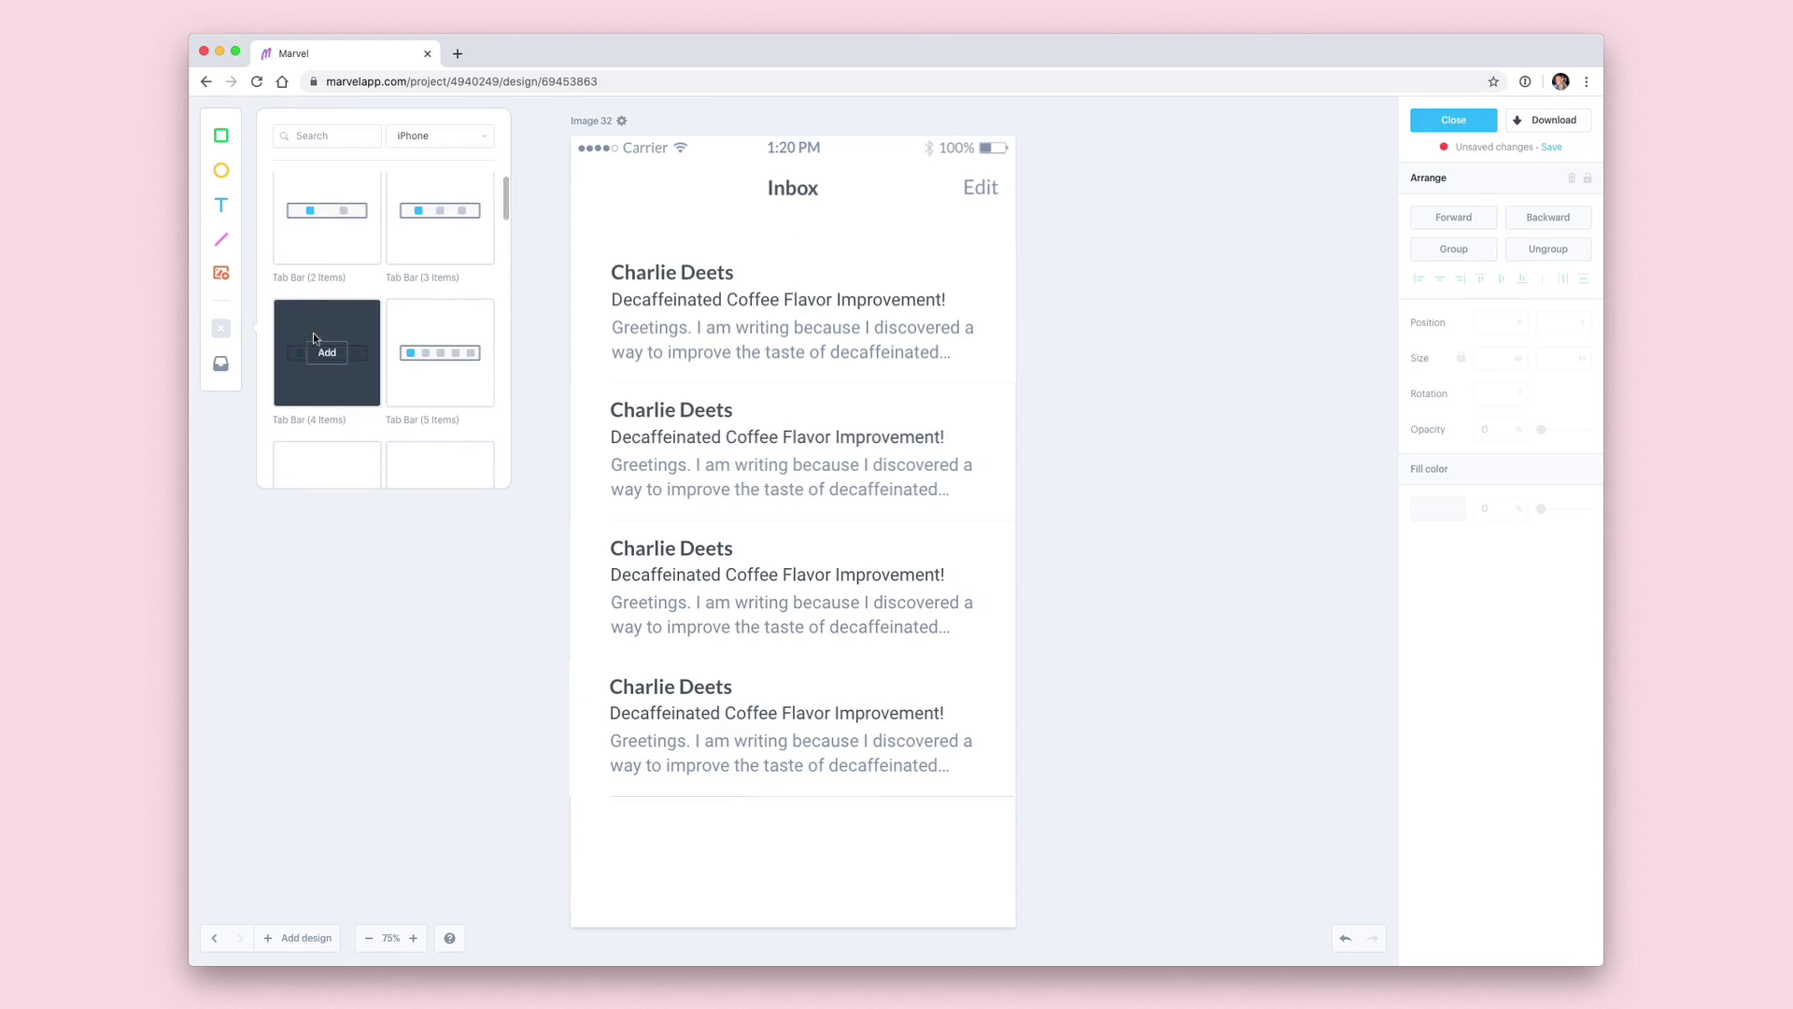
{"action": "left_click", "coordinate": [327, 352]}
{"action": "left_click", "coordinate": [1064, 669]}
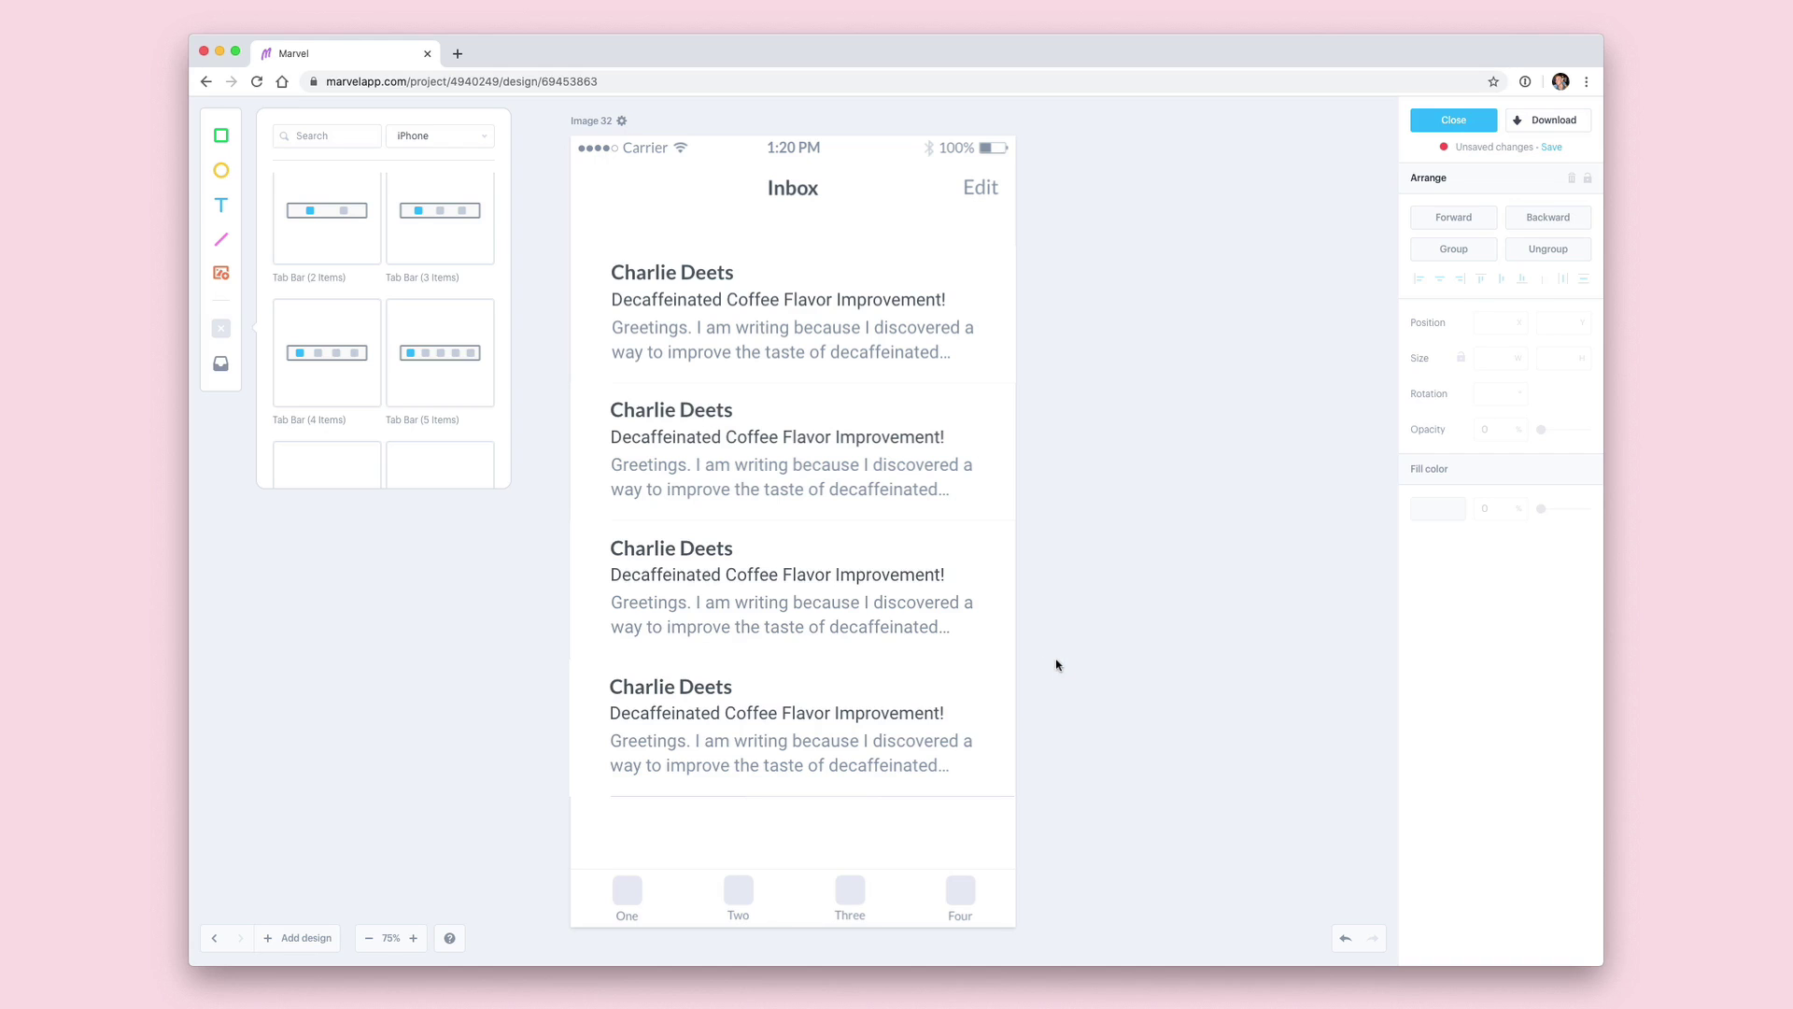
{"action": "left_click", "coordinate": [294, 938]}
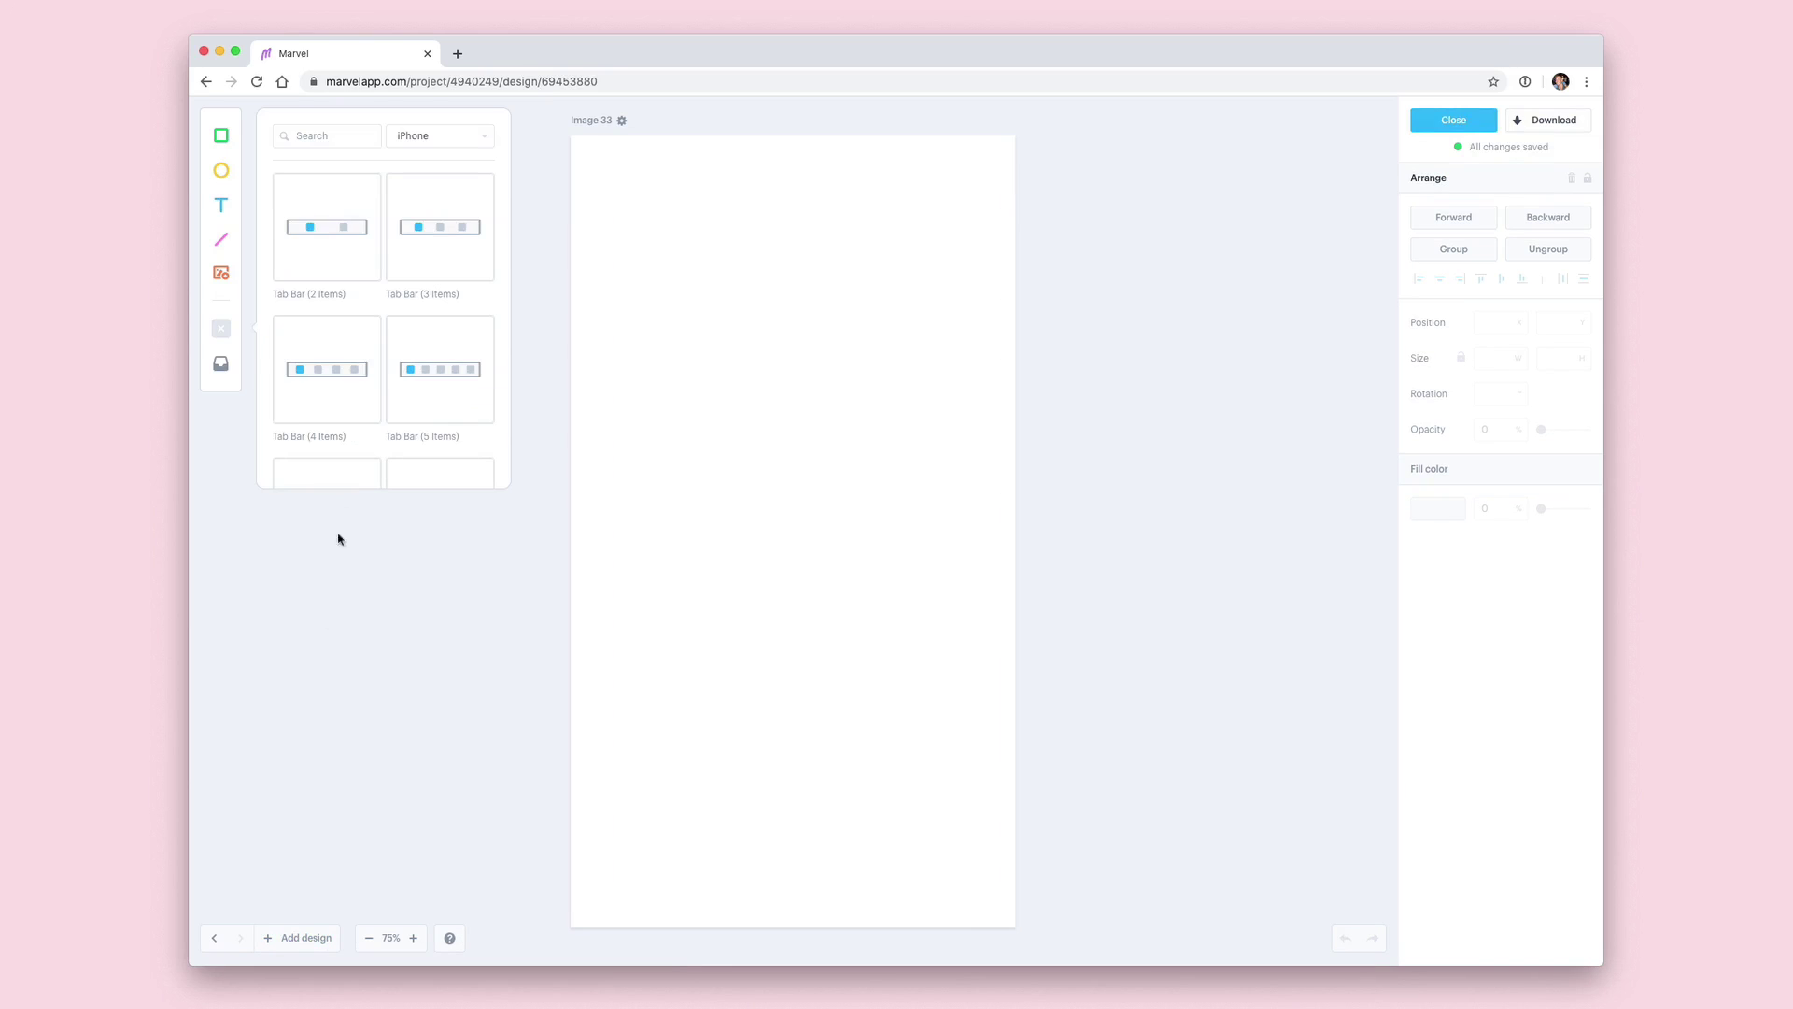
Add a status bar and a navigation bar titled 'Email content'
{"action": "scroll", "coordinate": [327, 392], "scroll_direction": "down", "scroll_amount": 3}
{"action": "left_click", "coordinate": [324, 390]}
{"action": "scroll", "coordinate": [327, 355], "scroll_direction": "down", "scroll_amount": 5}
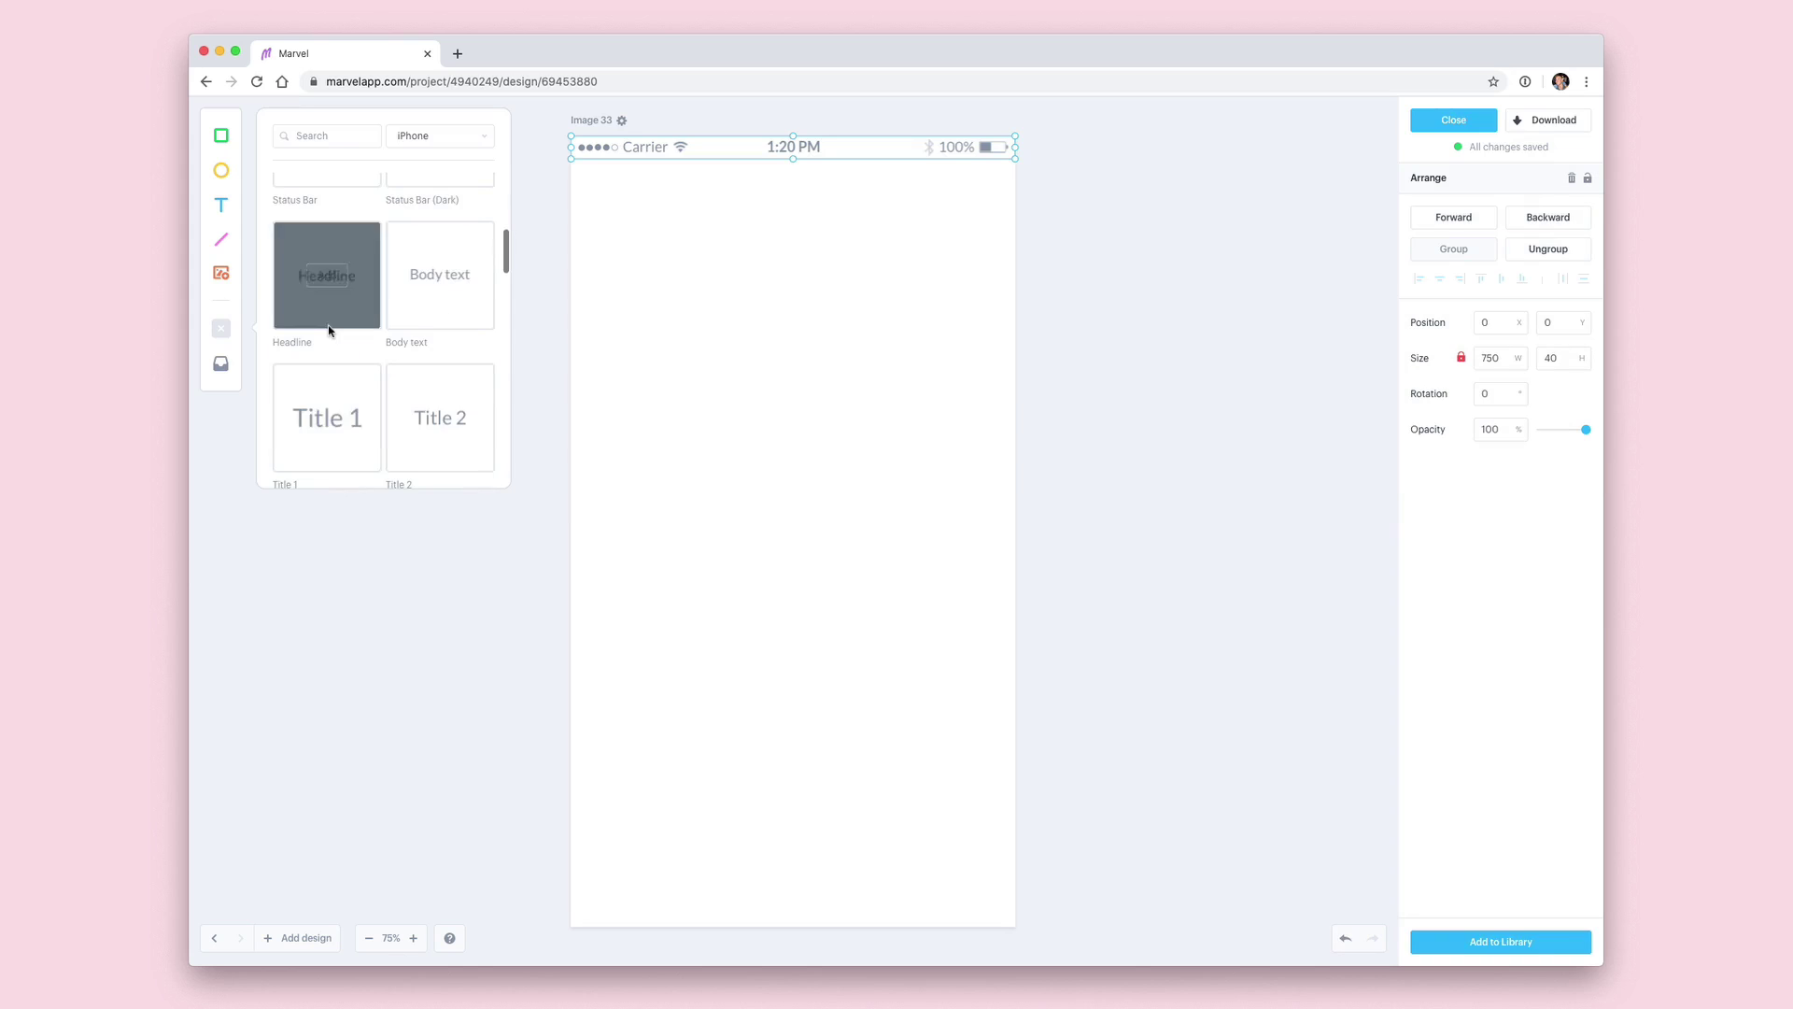
{"action": "scroll", "coordinate": [327, 331], "scroll_direction": "down", "scroll_amount": 2}
{"action": "left_click", "coordinate": [327, 383]}
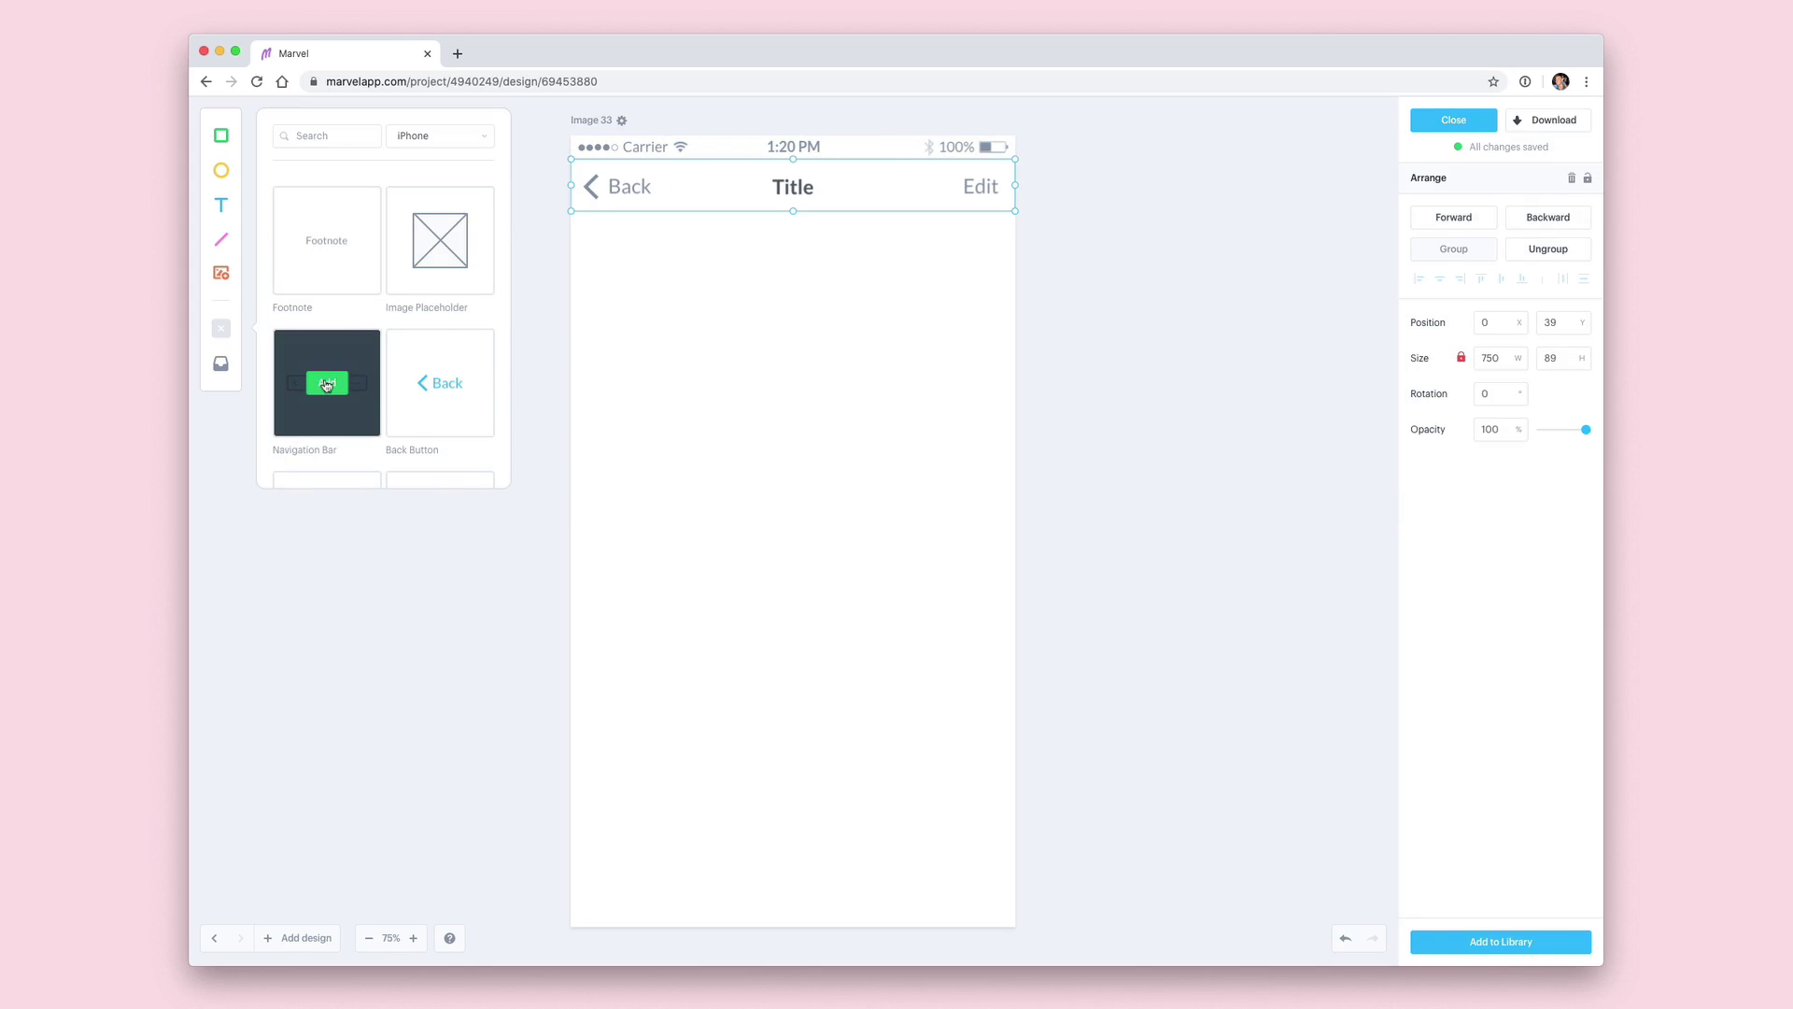
{"action": "left_click", "coordinate": [781, 190]}
{"action": "double_click", "coordinate": [781, 190]}
{"action": "type", "text": "Email content"}
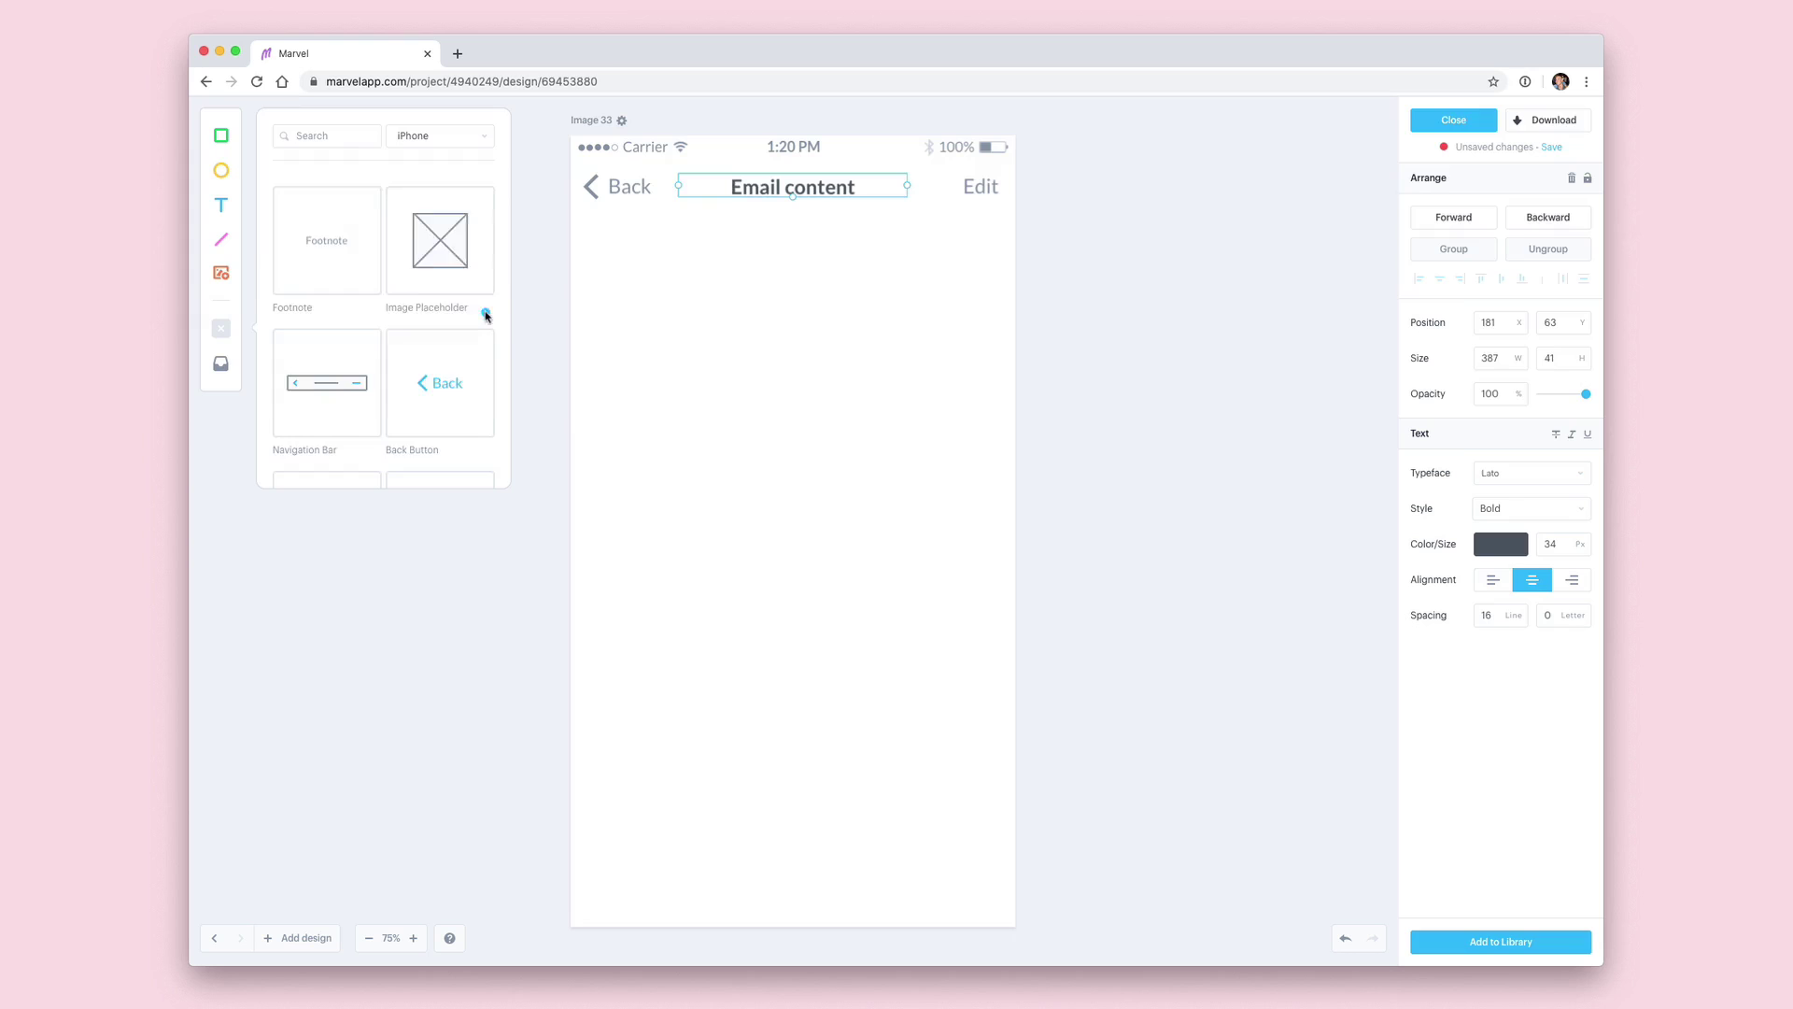
Add a left-aligned 'From:' sender line below the navigation bar
{"action": "scroll", "coordinate": [445, 289], "scroll_direction": "up", "scroll_amount": 3}
{"action": "left_click", "coordinate": [445, 288]}
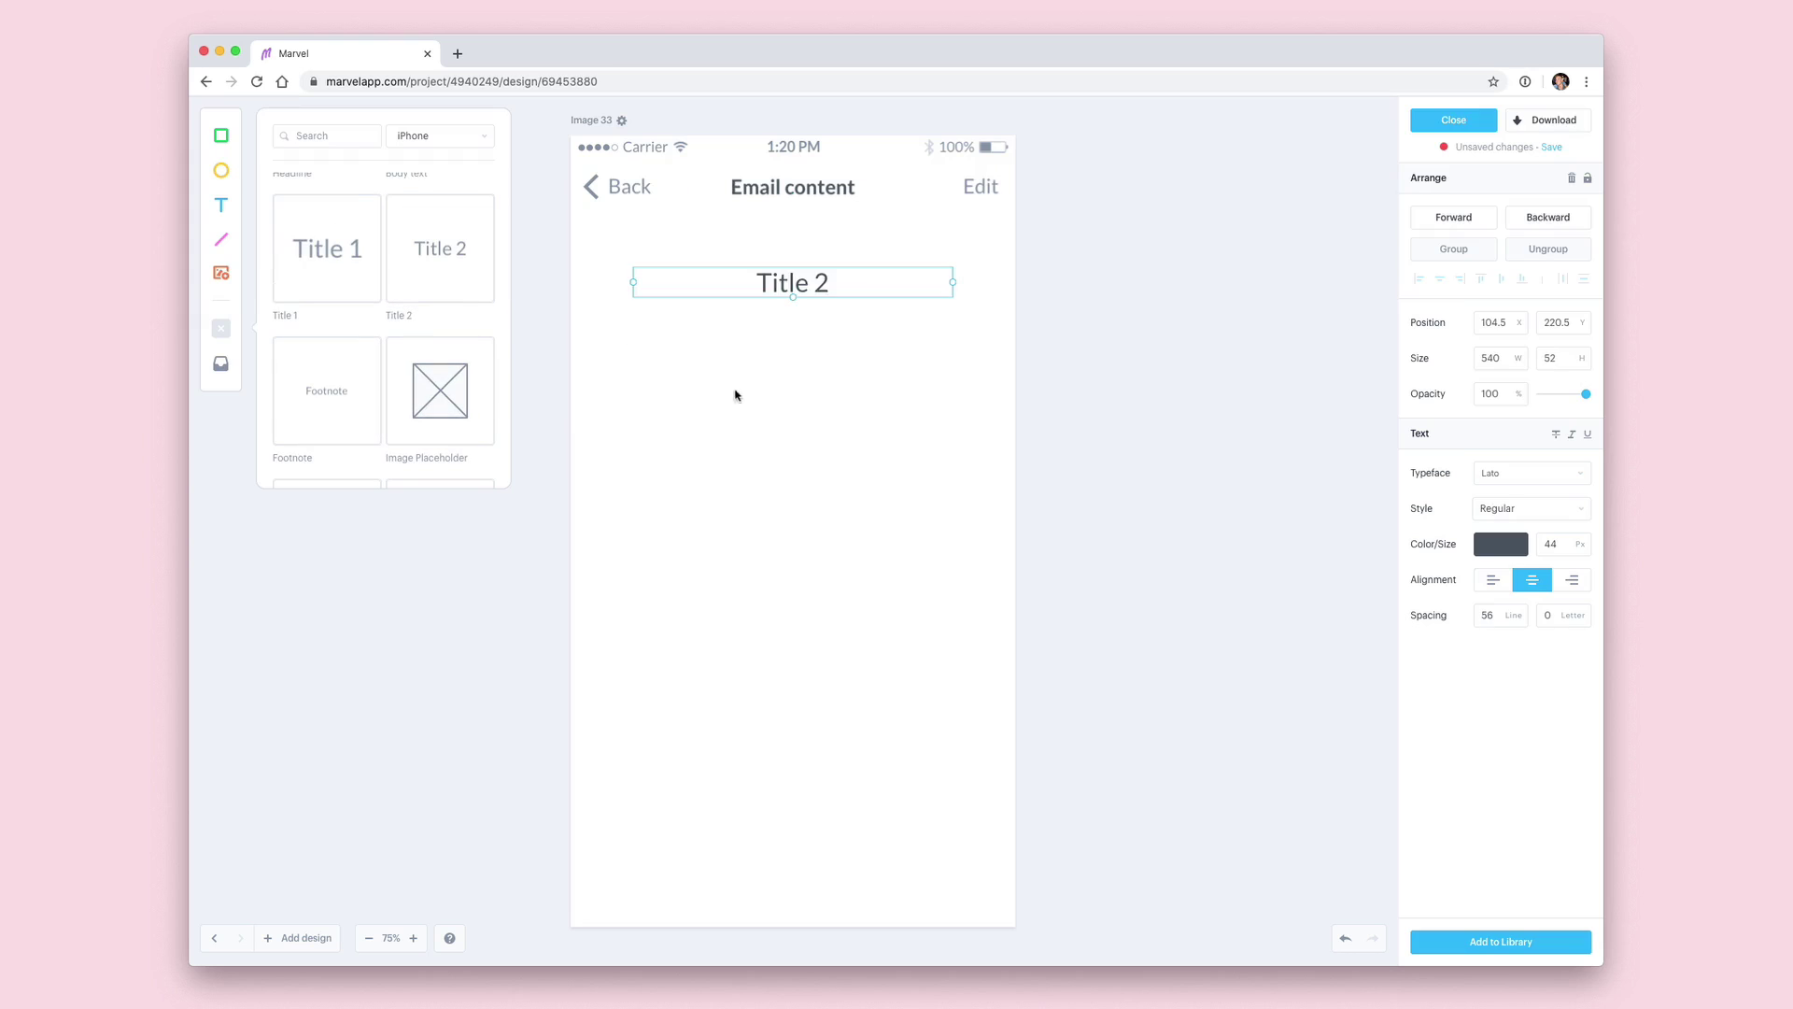
{"action": "double_click", "coordinate": [822, 289]}
{"action": "type", "text": "From: Charlie"}
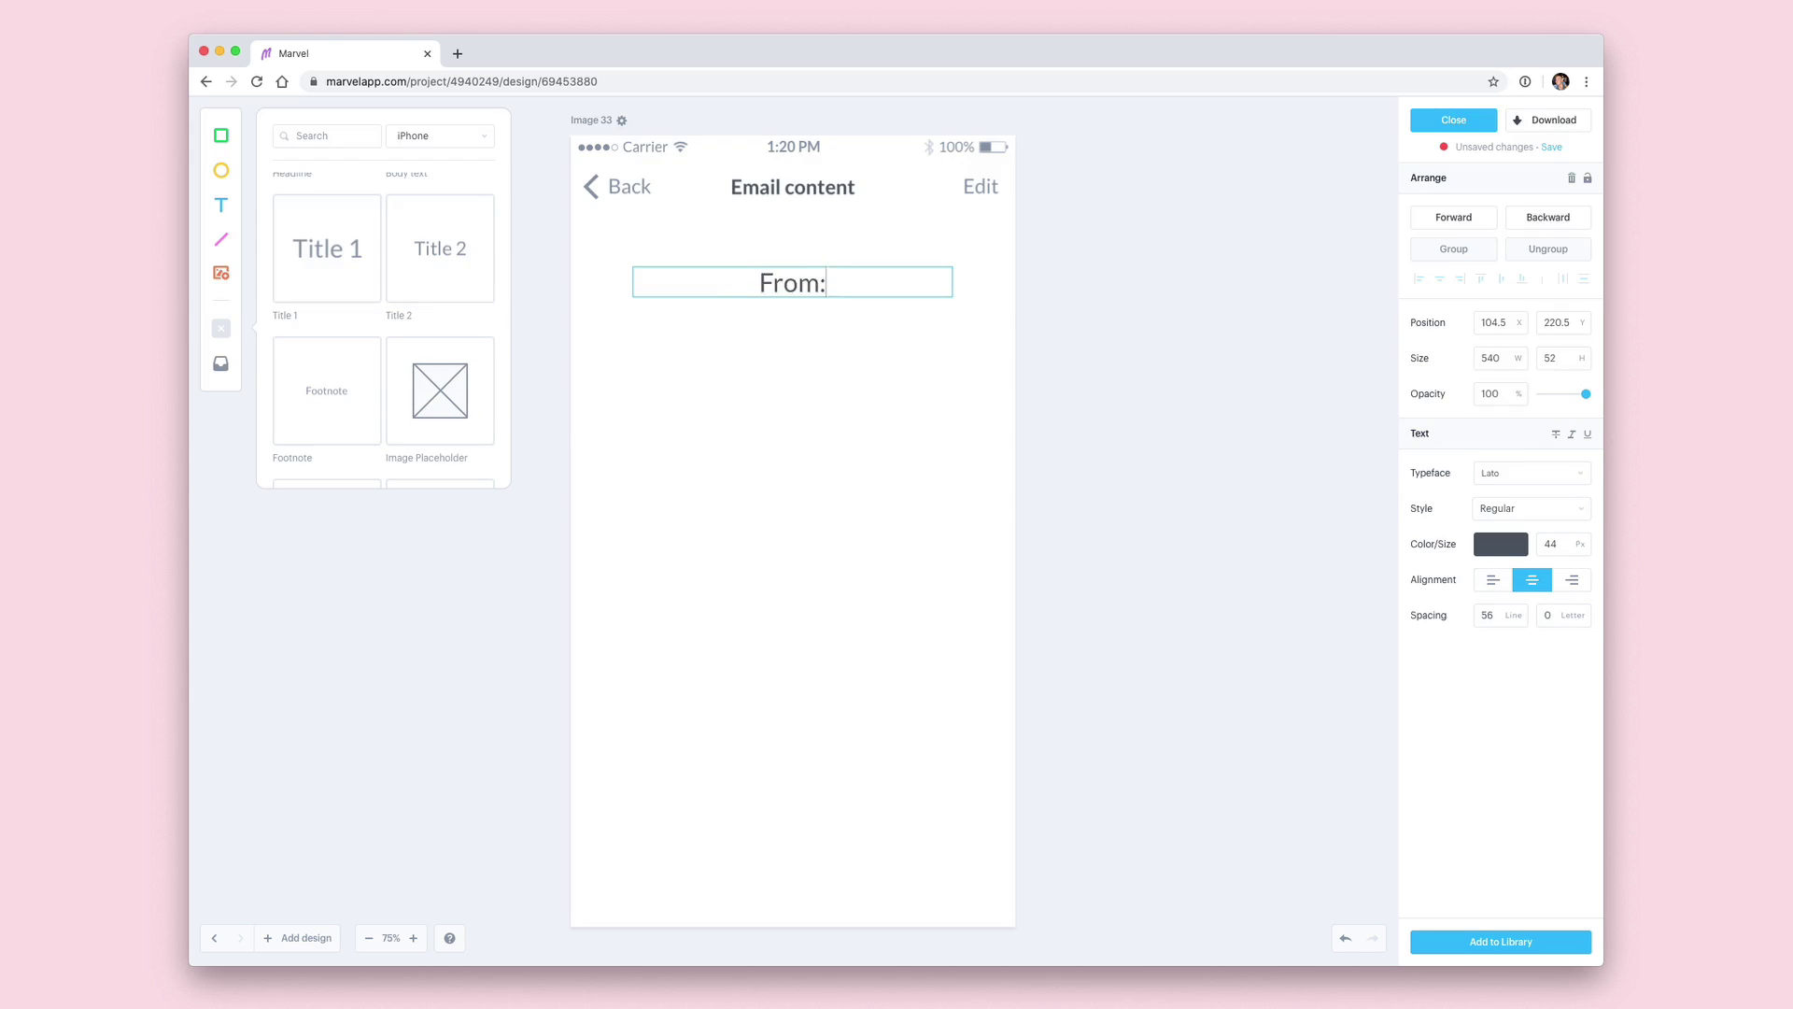
{"action": "left_click", "coordinate": [834, 347]}
{"action": "left_click", "coordinate": [1493, 579]}
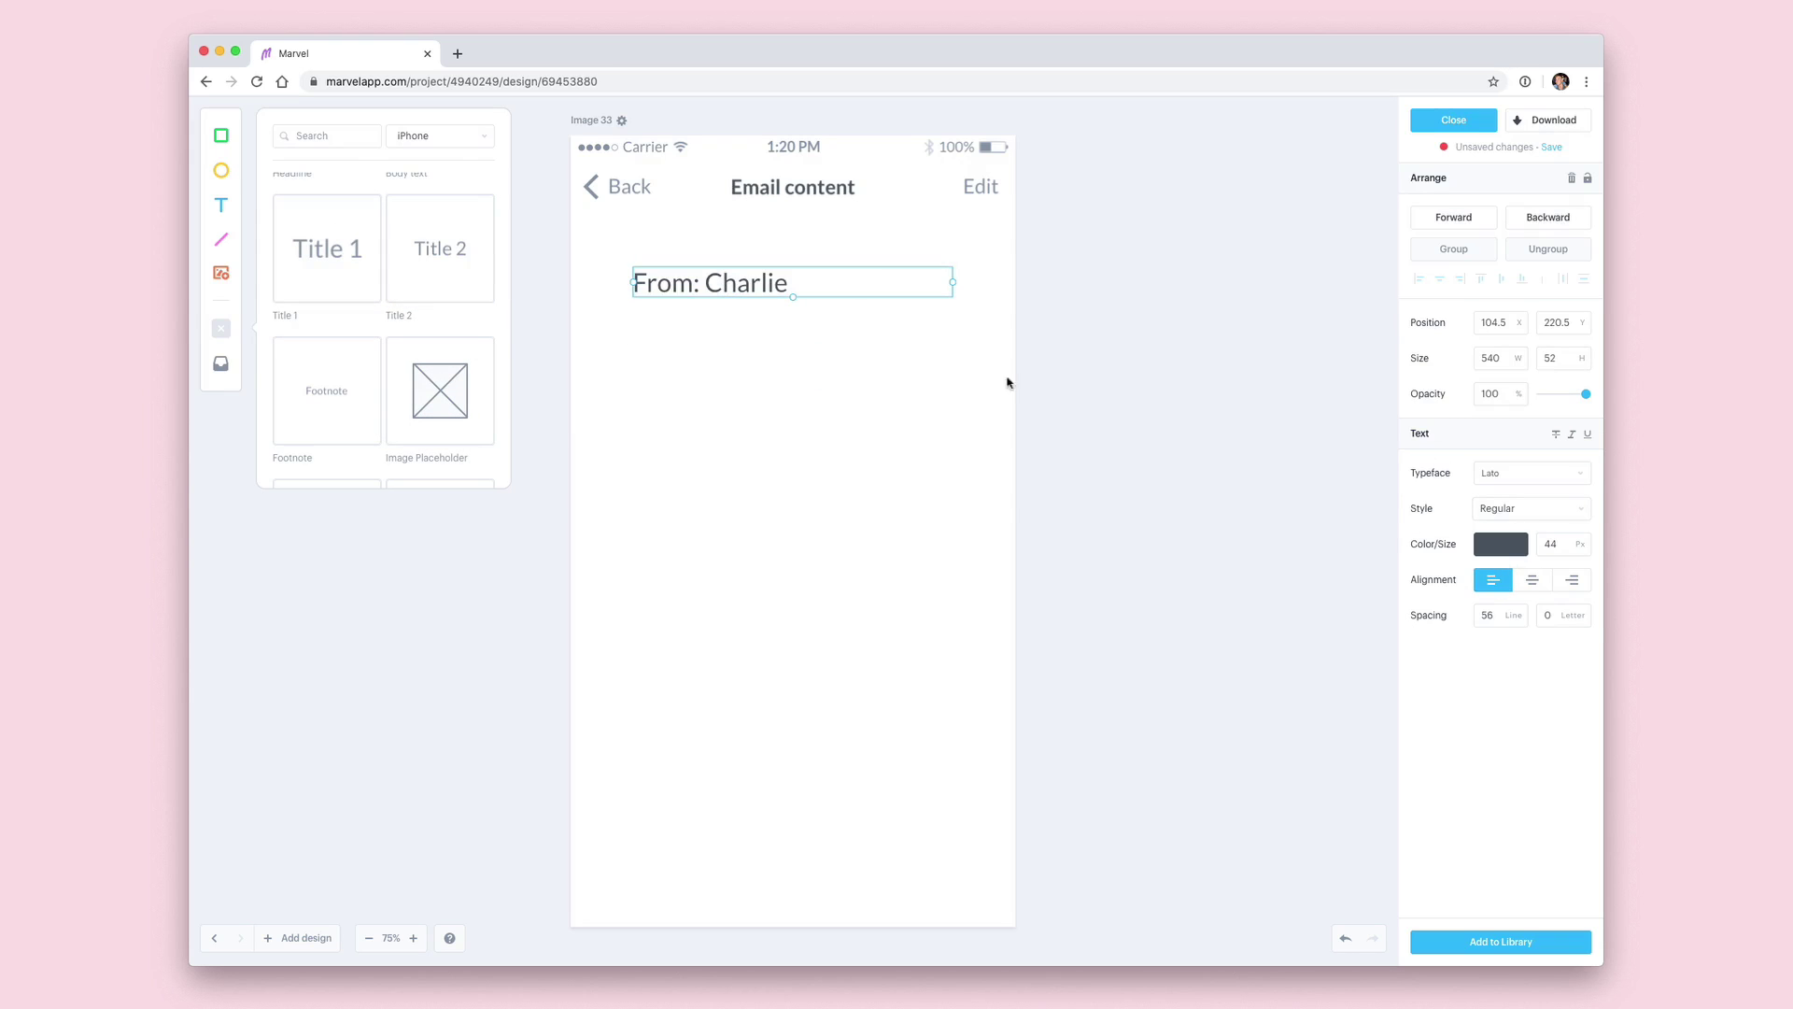
{"action": "left_click_drag", "start_coordinate": [729, 289], "coordinate": [693, 289]}
{"action": "left_click", "coordinate": [704, 344]}
Add an enlarged body text box and paste a lorem ipsum paragraph into it
{"action": "left_click_drag", "start_coordinate": [218, 207], "coordinate": [993, 356]}
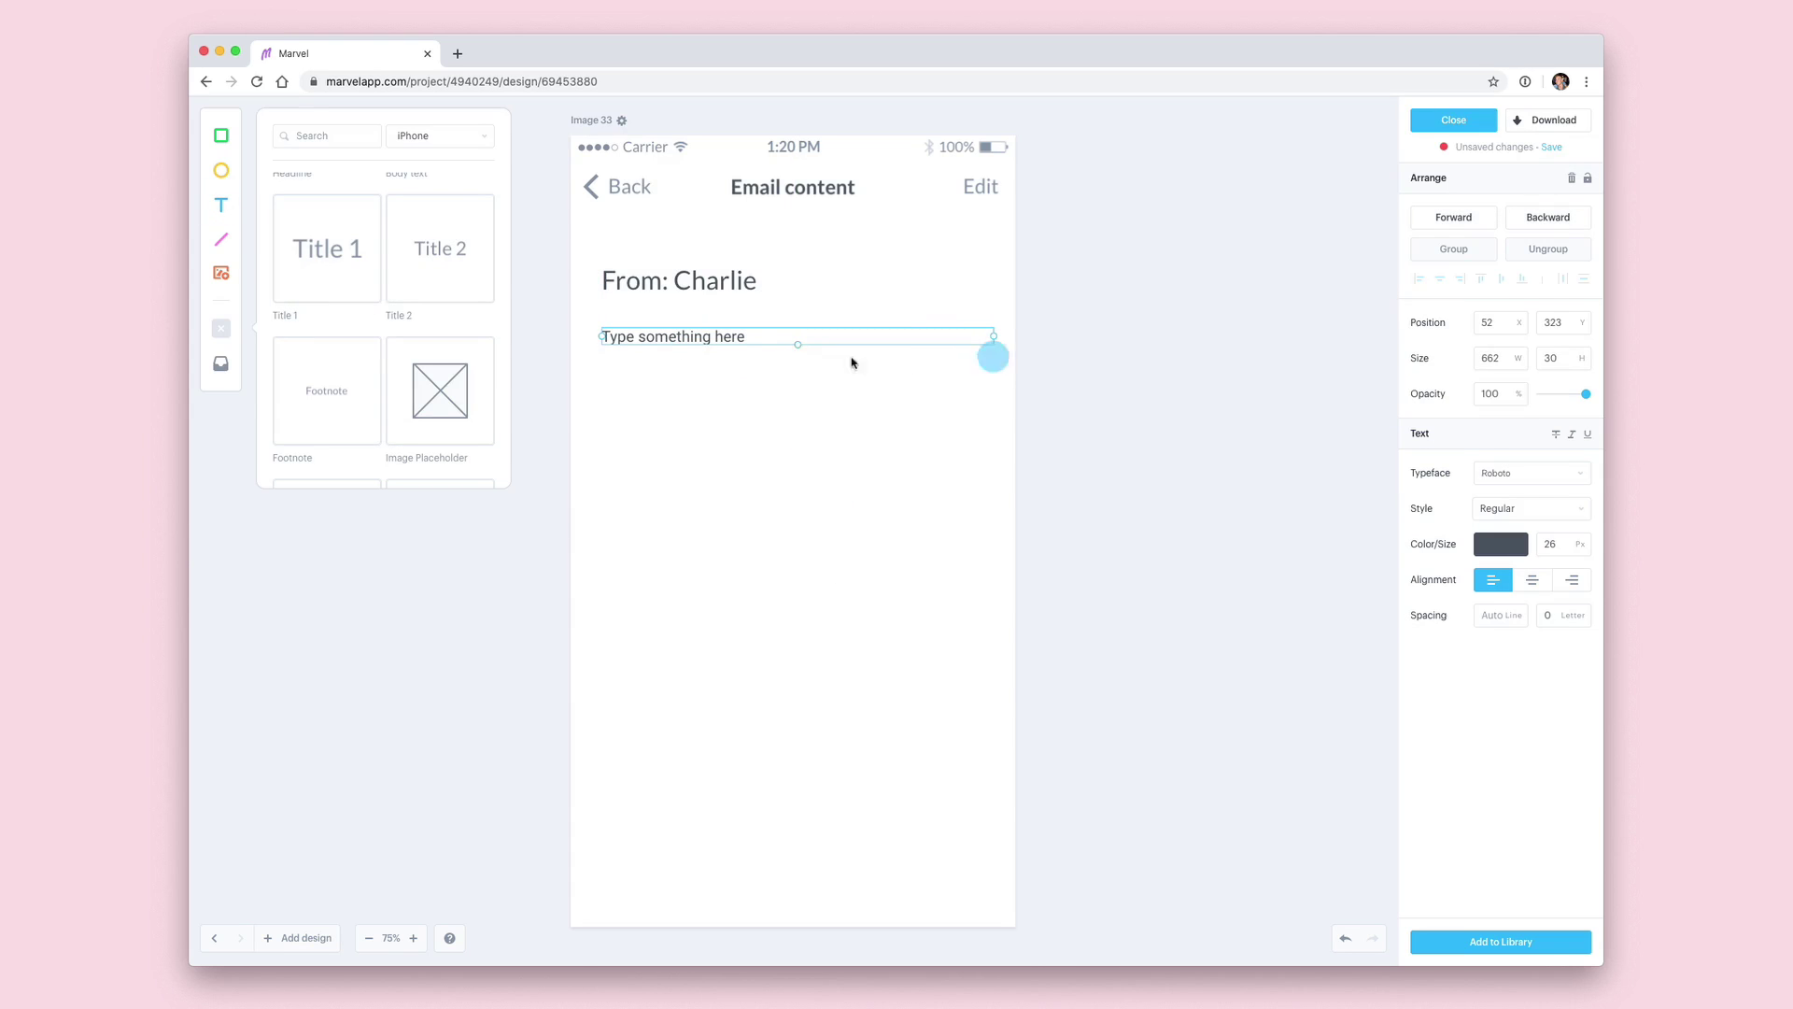
{"action": "left_click_drag", "start_coordinate": [798, 345], "coordinate": [800, 557]}
{"action": "double_click", "coordinate": [682, 344]}
{"action": "type", "text": "Lorem ipsum dolor sit amet, consectetur adipiscing elit, sed do eiusmod tempor incididunt ut labore et dolore magna aliqua. Viverra nibh cras pulvinar mattis nunc sed blandit libero volutpat. Amet mattis vulputate enim nulla. Amet purus gravida quis blandit turpis. Aliquam nulla facilisi cras fermentum odio. Dictum non consectetur a erat nam at lectus urna. Et pharetra pharetra massa massa ultricies mi quis. Tristique senectus et netus et malesuada fames. Diam sit amet nisl suscipit adipiscing bibendum est. Dis parturient montes nascetur ridiculus. Pellentesque habitant morbi tristique senectus et netus et malesuada. Mauris augue neque gravida in fermentum et sollicitudin. Magna fringilla urna porttitor rhoncus. Euismod in pellentesque massa placerat. Libero id faucibus nisl tincidunt eget. Consectetur adipiscing elit pellentesque habitant morbi."}
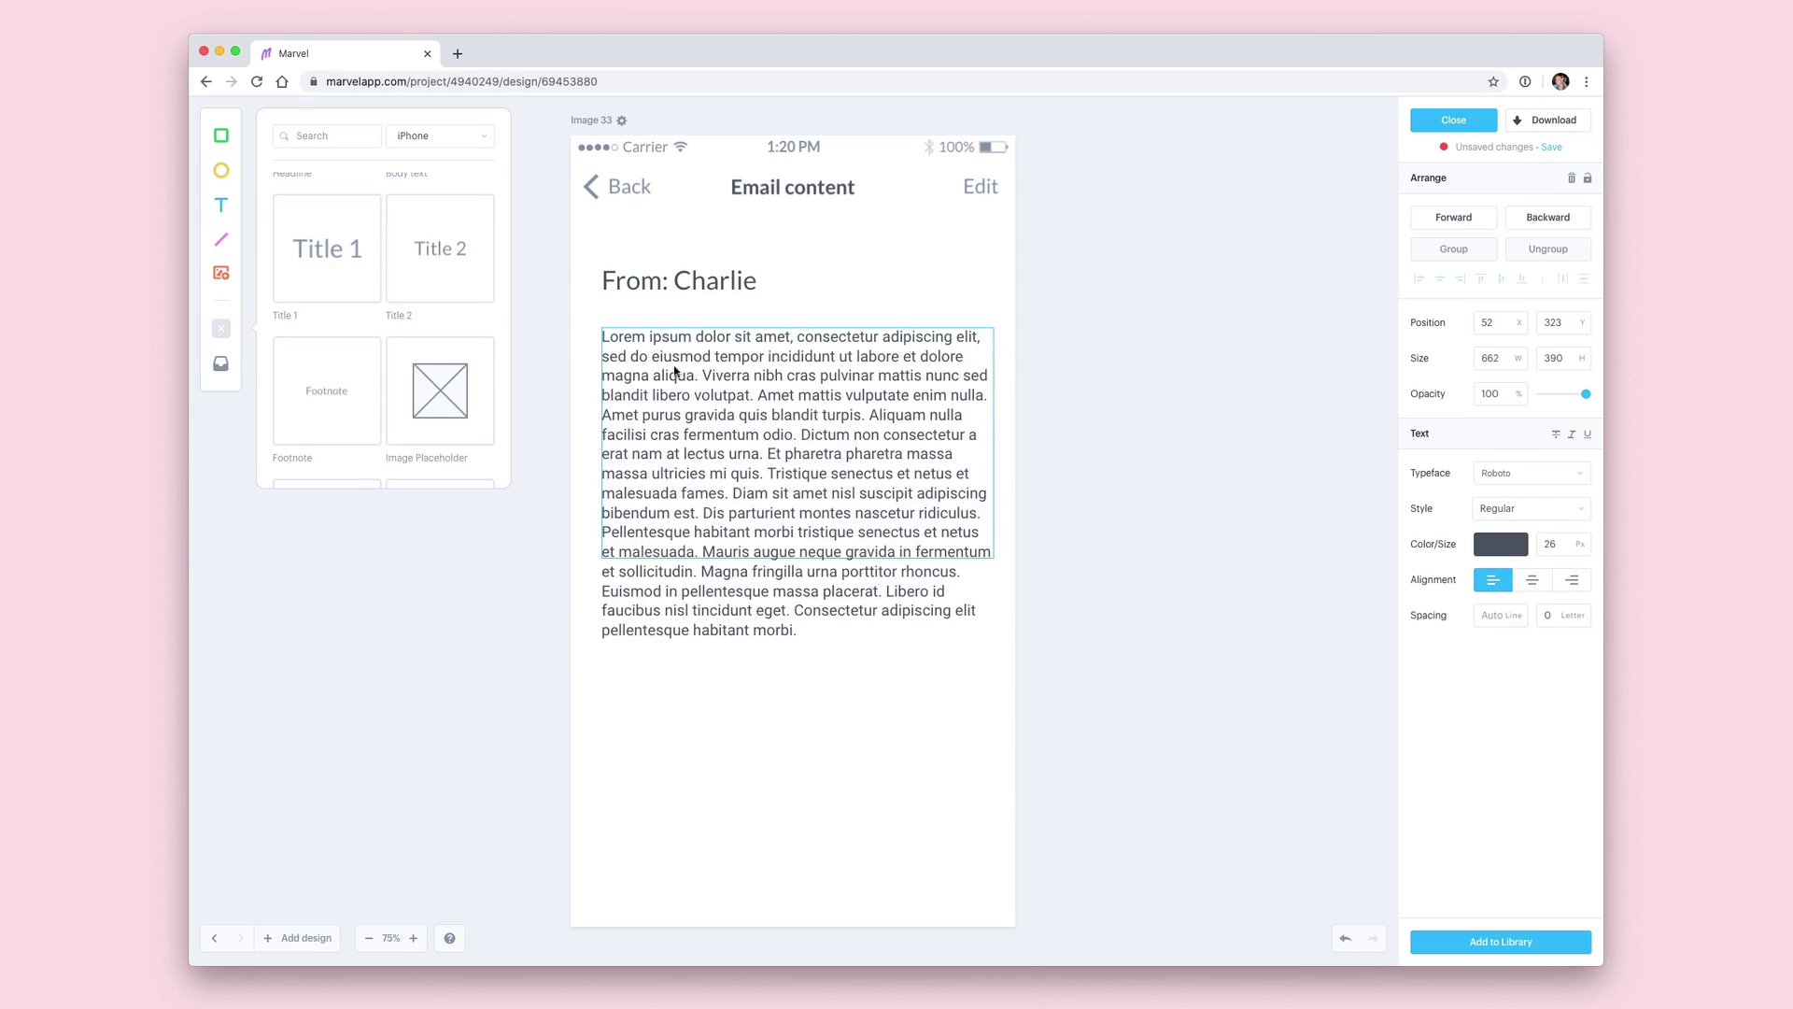
Search stock photos for 'cat' and place the shrunken grey cat photo below the text
{"action": "left_click", "coordinate": [222, 274]}
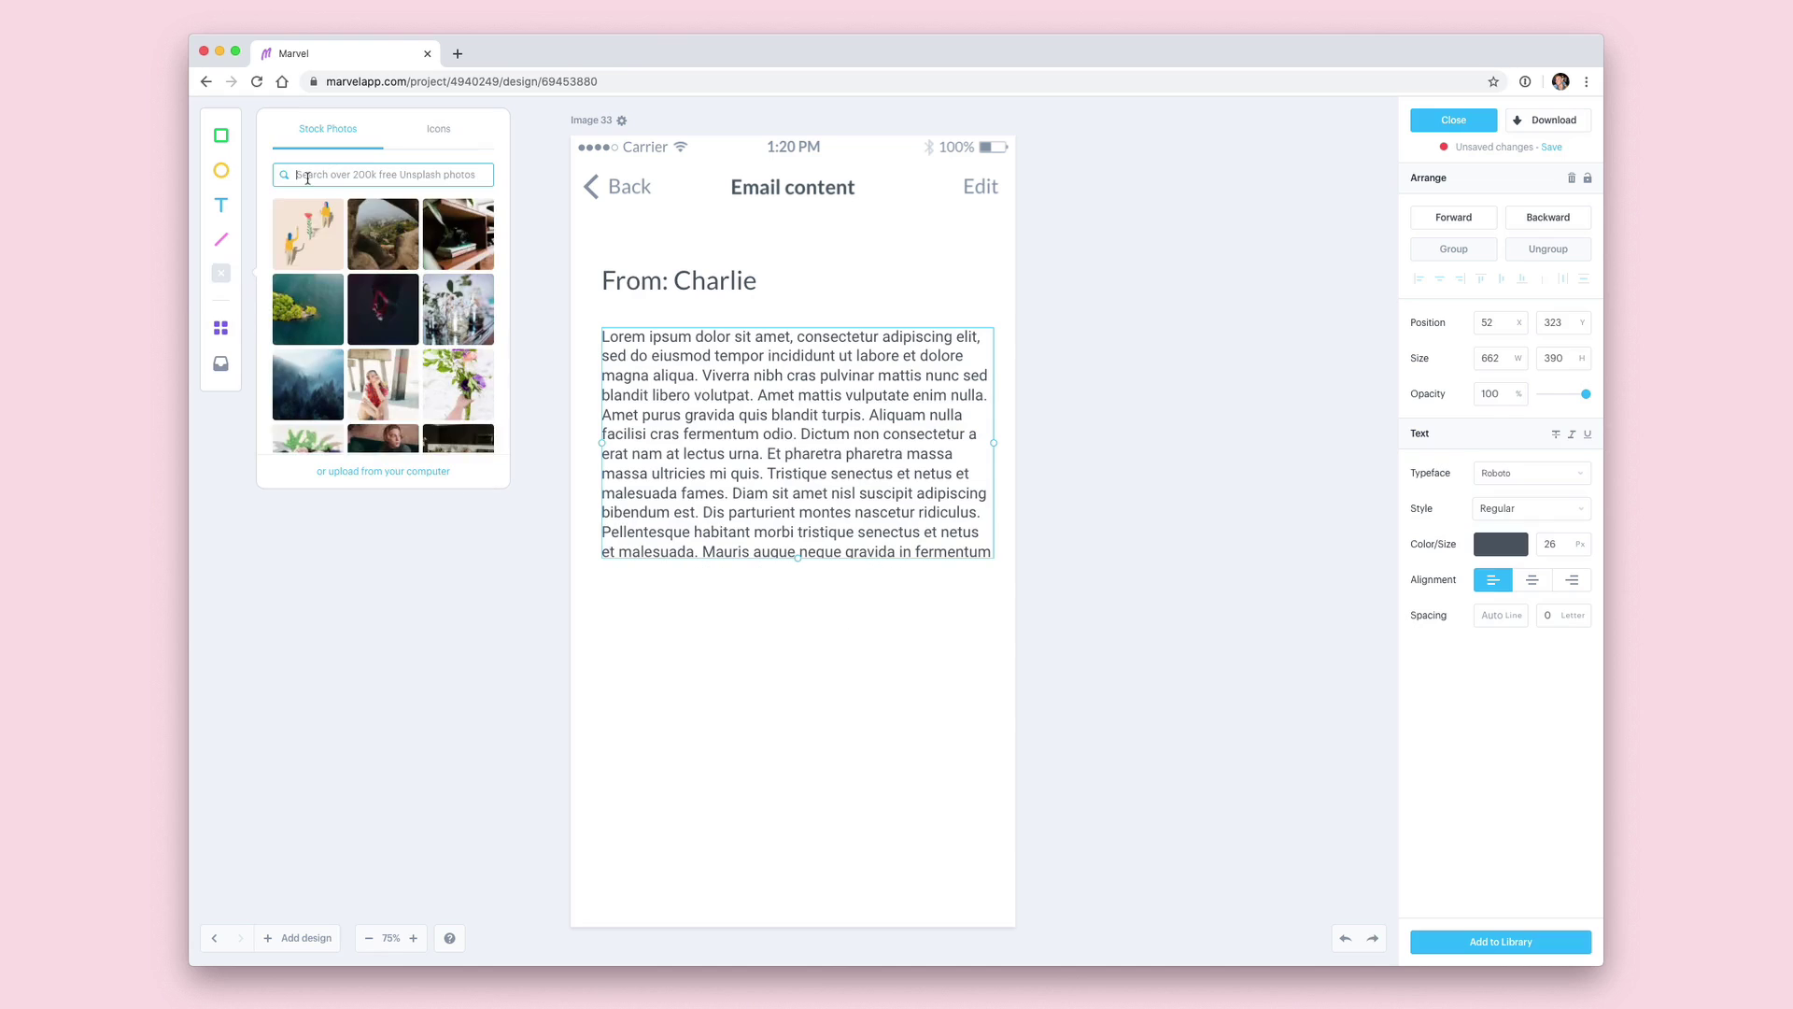
{"action": "type", "text": "cat"}
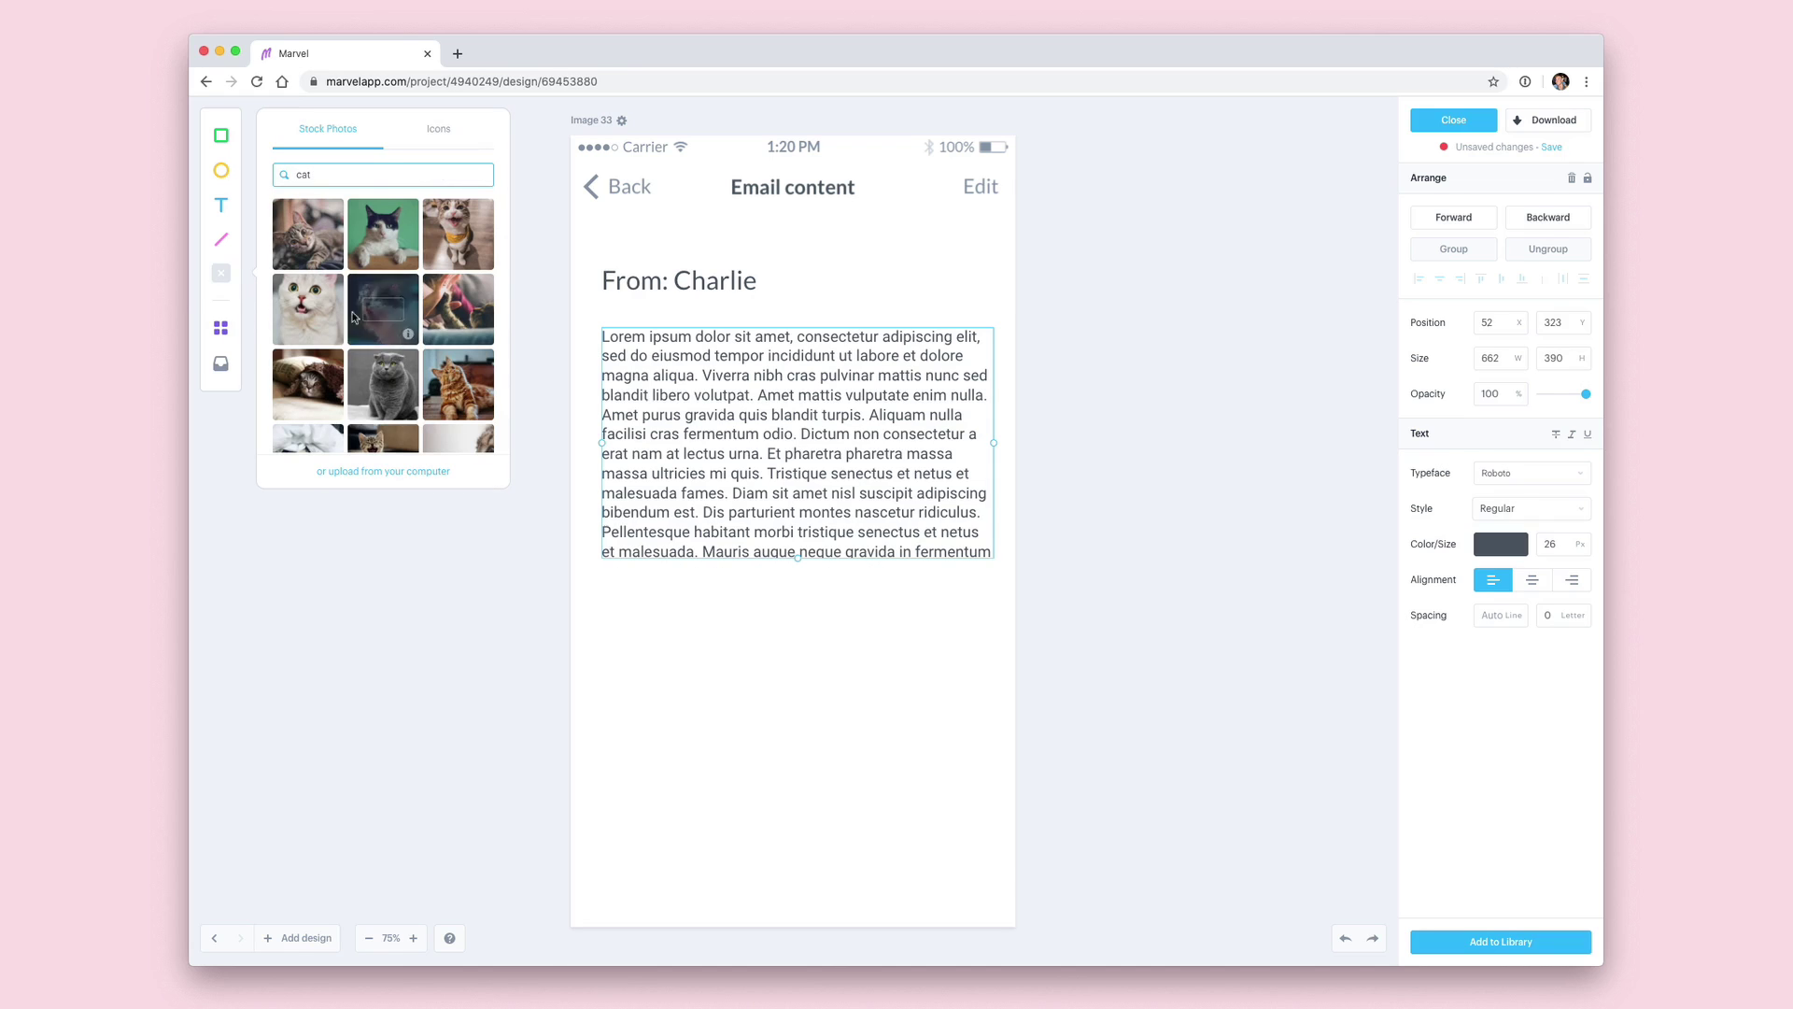
{"action": "left_click_drag", "start_coordinate": [383, 384], "coordinate": [589, 457]}
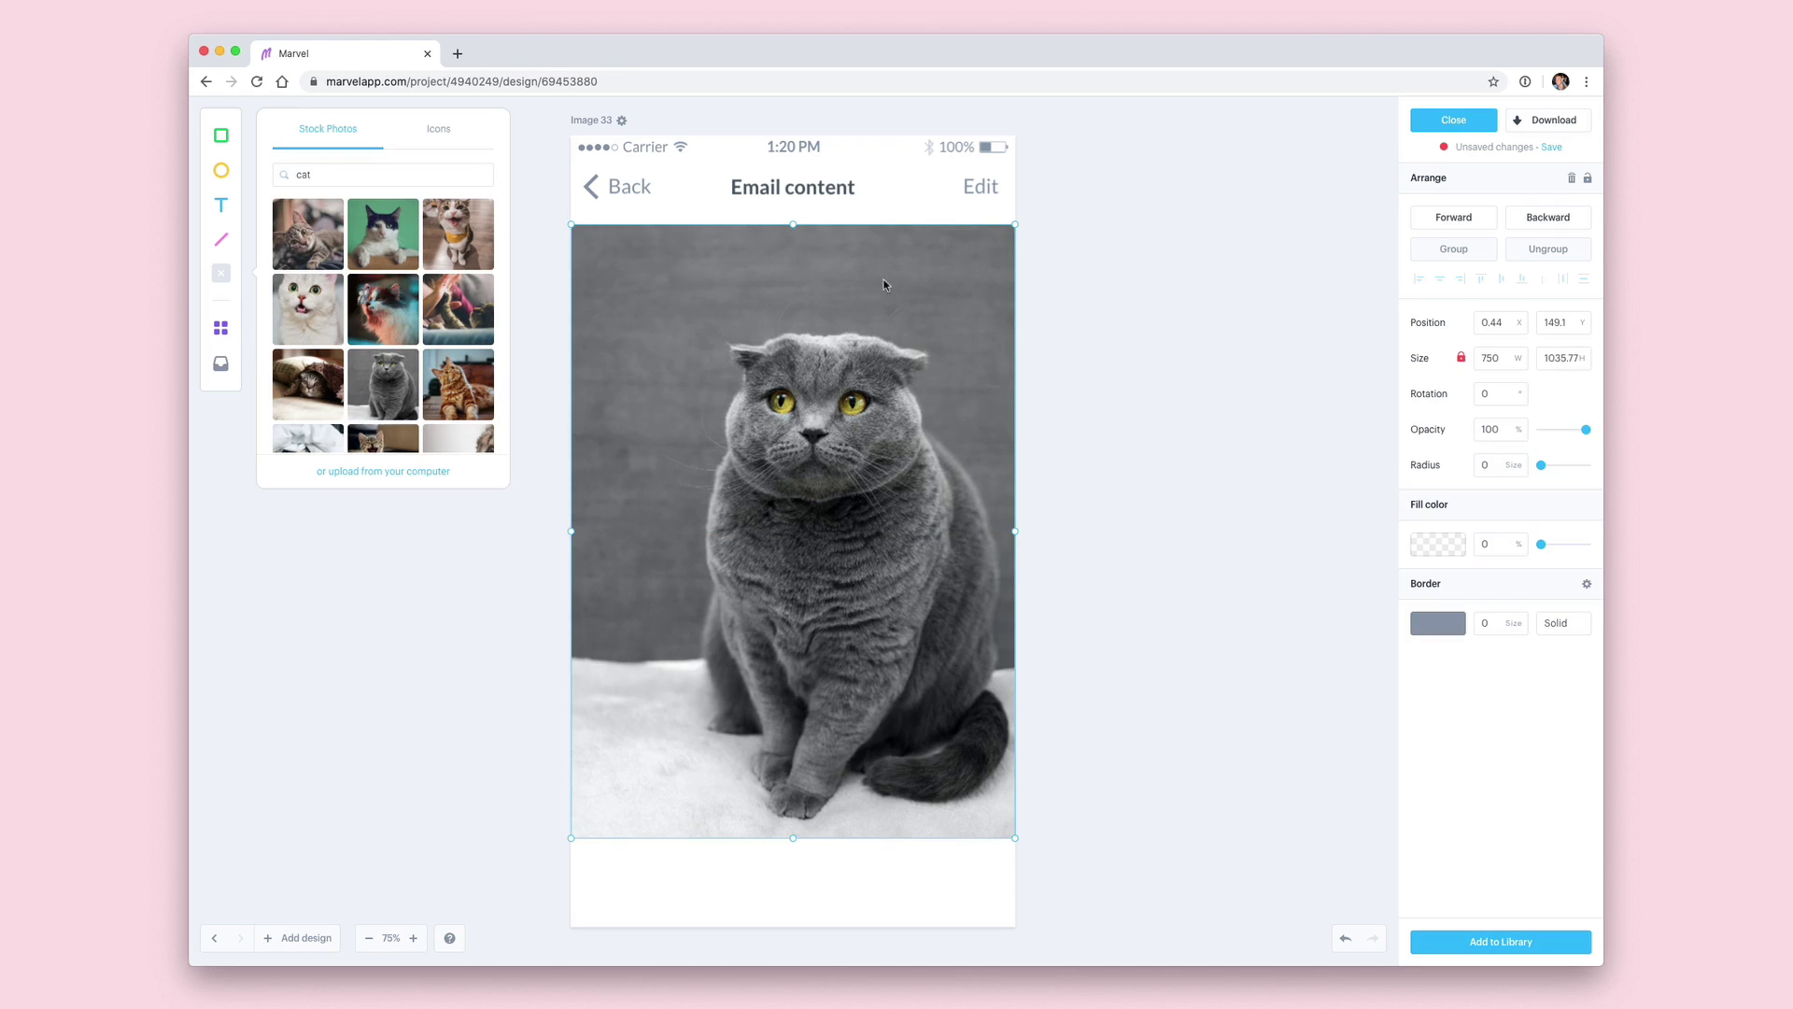
{"action": "left_click_drag", "start_coordinate": [1015, 224], "coordinate": [834, 492]}
{"action": "left_click_drag", "start_coordinate": [678, 553], "coordinate": [708, 658]}
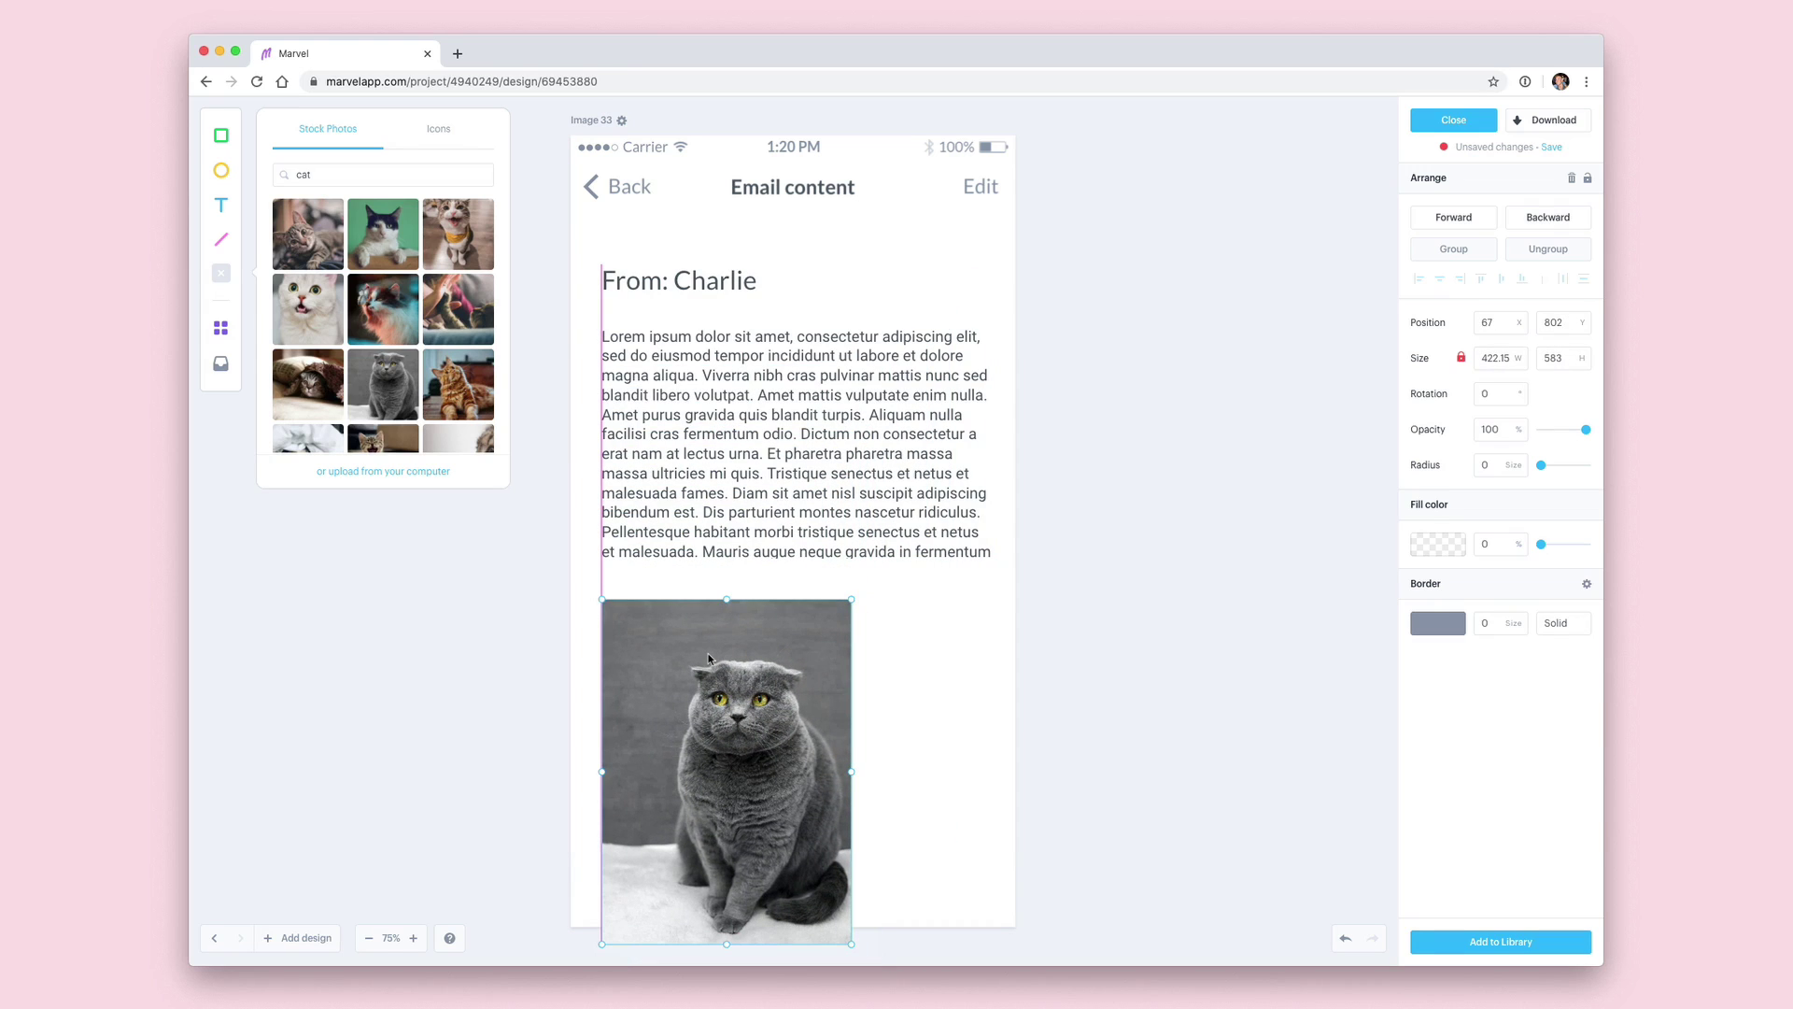
{"action": "left_click_drag", "start_coordinate": [708, 658], "coordinate": [712, 645]}
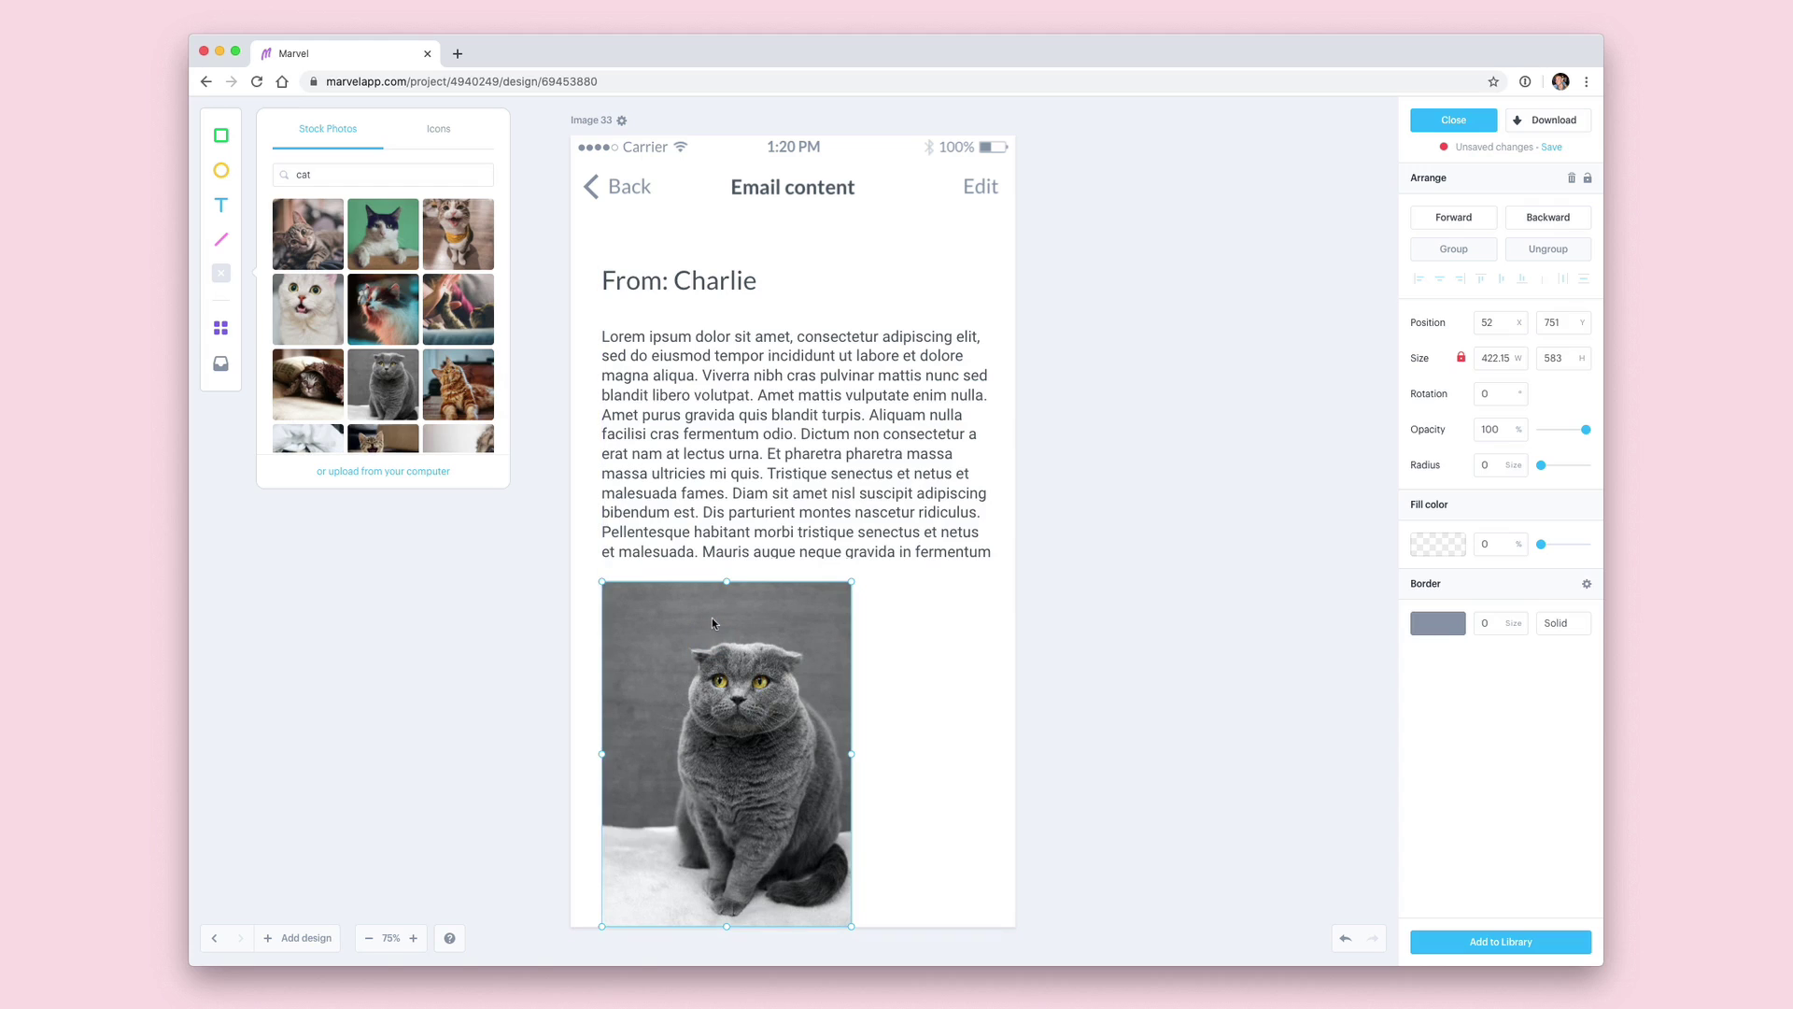
Lengthen the email screen to 1826 px
{"action": "left_click", "coordinate": [591, 119]}
{"action": "scroll", "coordinate": [700, 370], "scroll_direction": "down", "scroll_amount": 2}
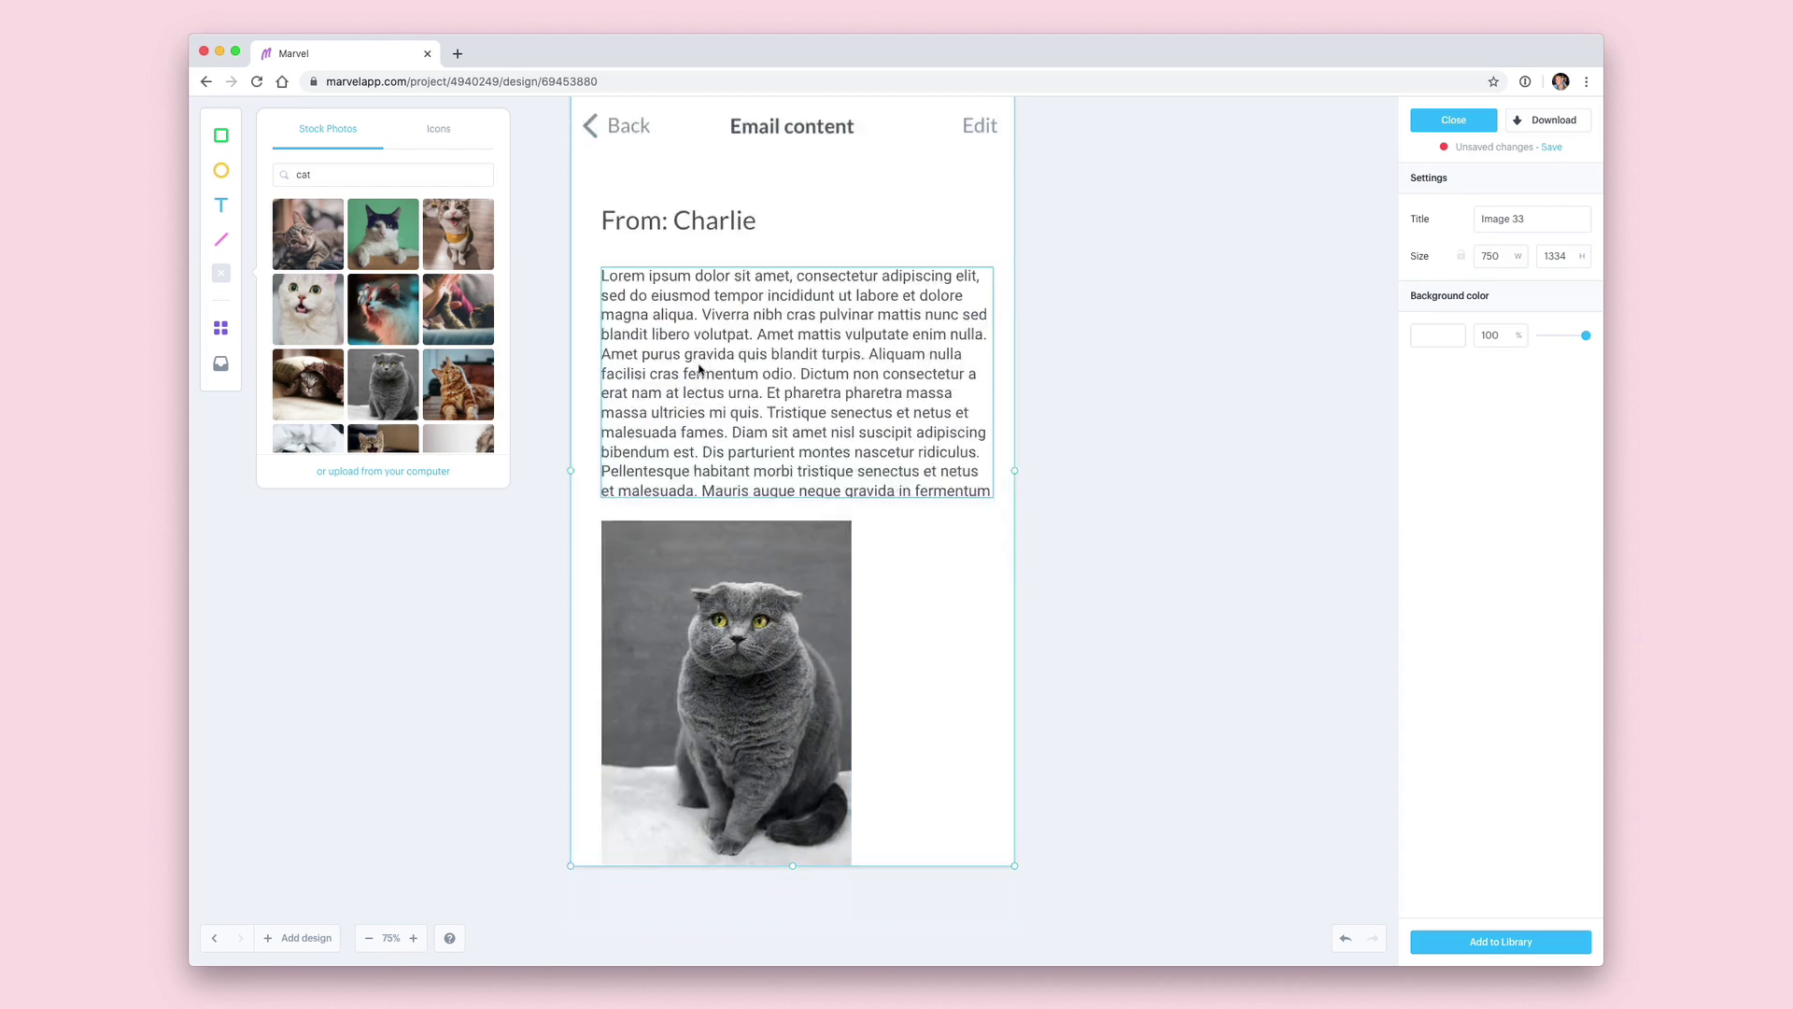
{"action": "scroll", "coordinate": [700, 370], "scroll_direction": "down", "scroll_amount": 5}
{"action": "left_click_drag", "start_coordinate": [793, 520], "coordinate": [811, 814]}
{"action": "scroll", "coordinate": [925, 525], "scroll_direction": "up", "scroll_amount": 6}
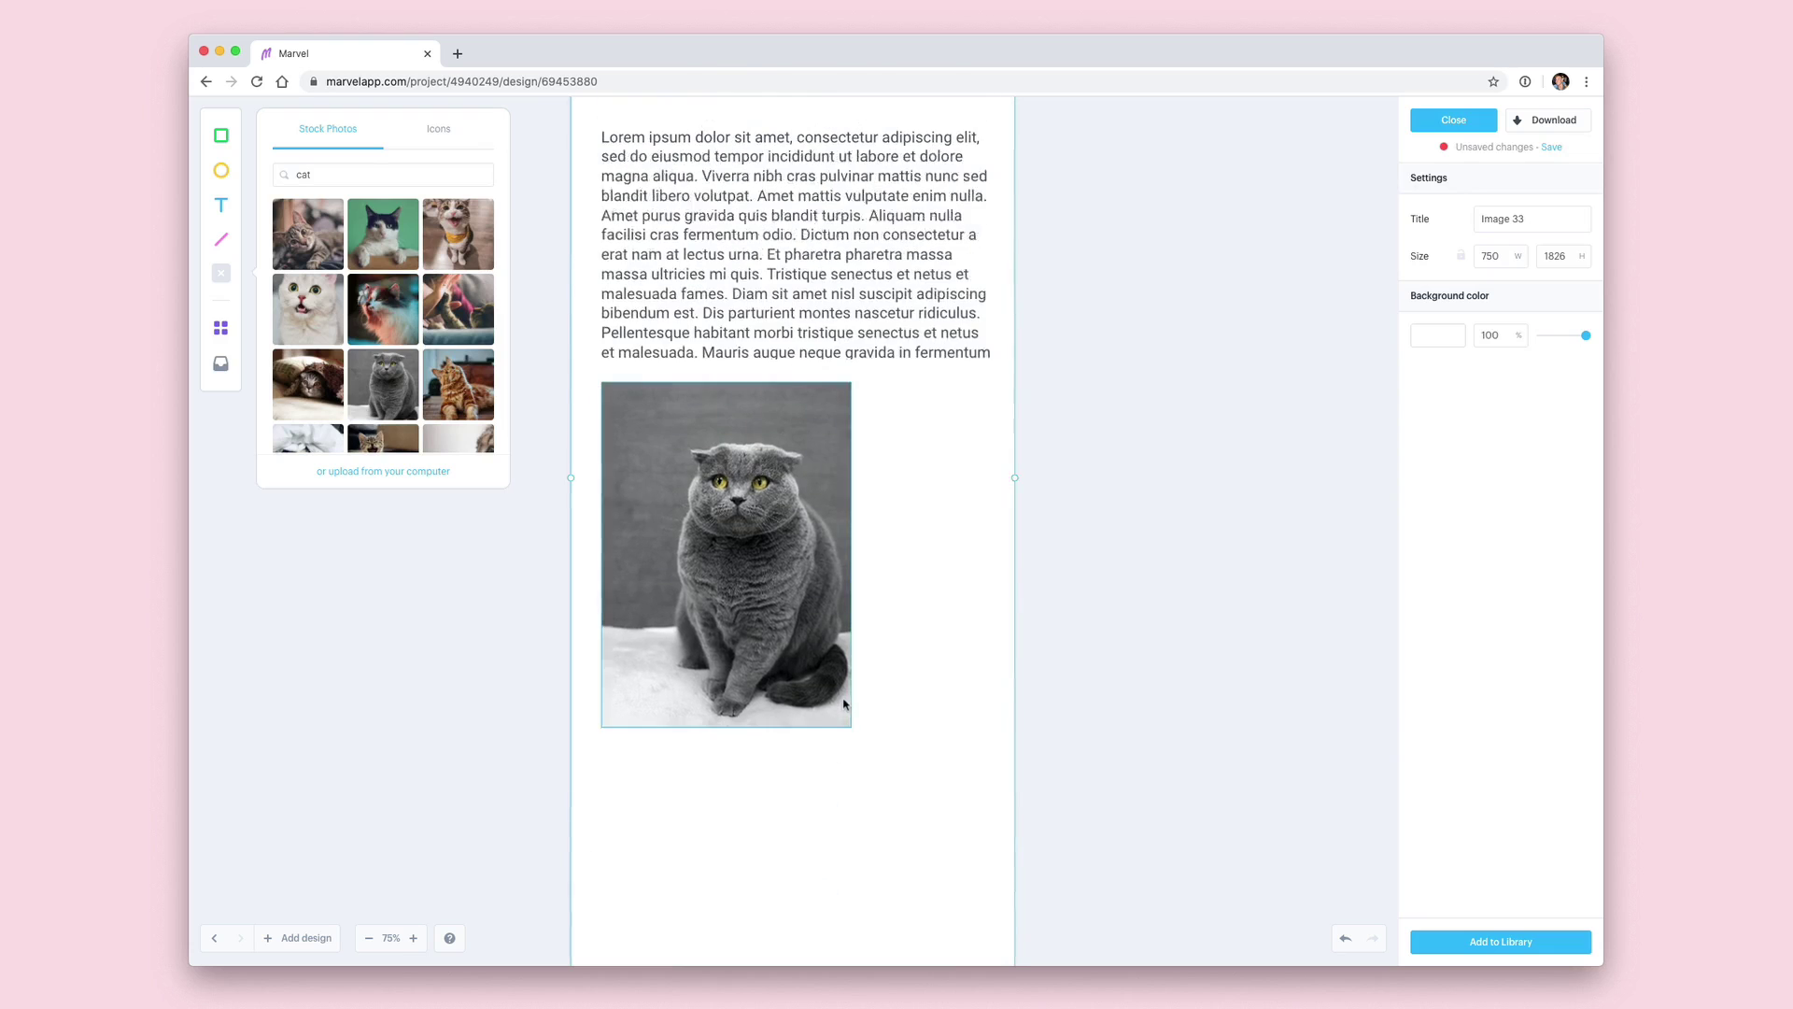
Duplicate the lorem ipsum paragraph and place the copy below the cat photo
{"action": "left_click", "coordinate": [1045, 484]}
{"action": "left_click", "coordinate": [942, 455]}
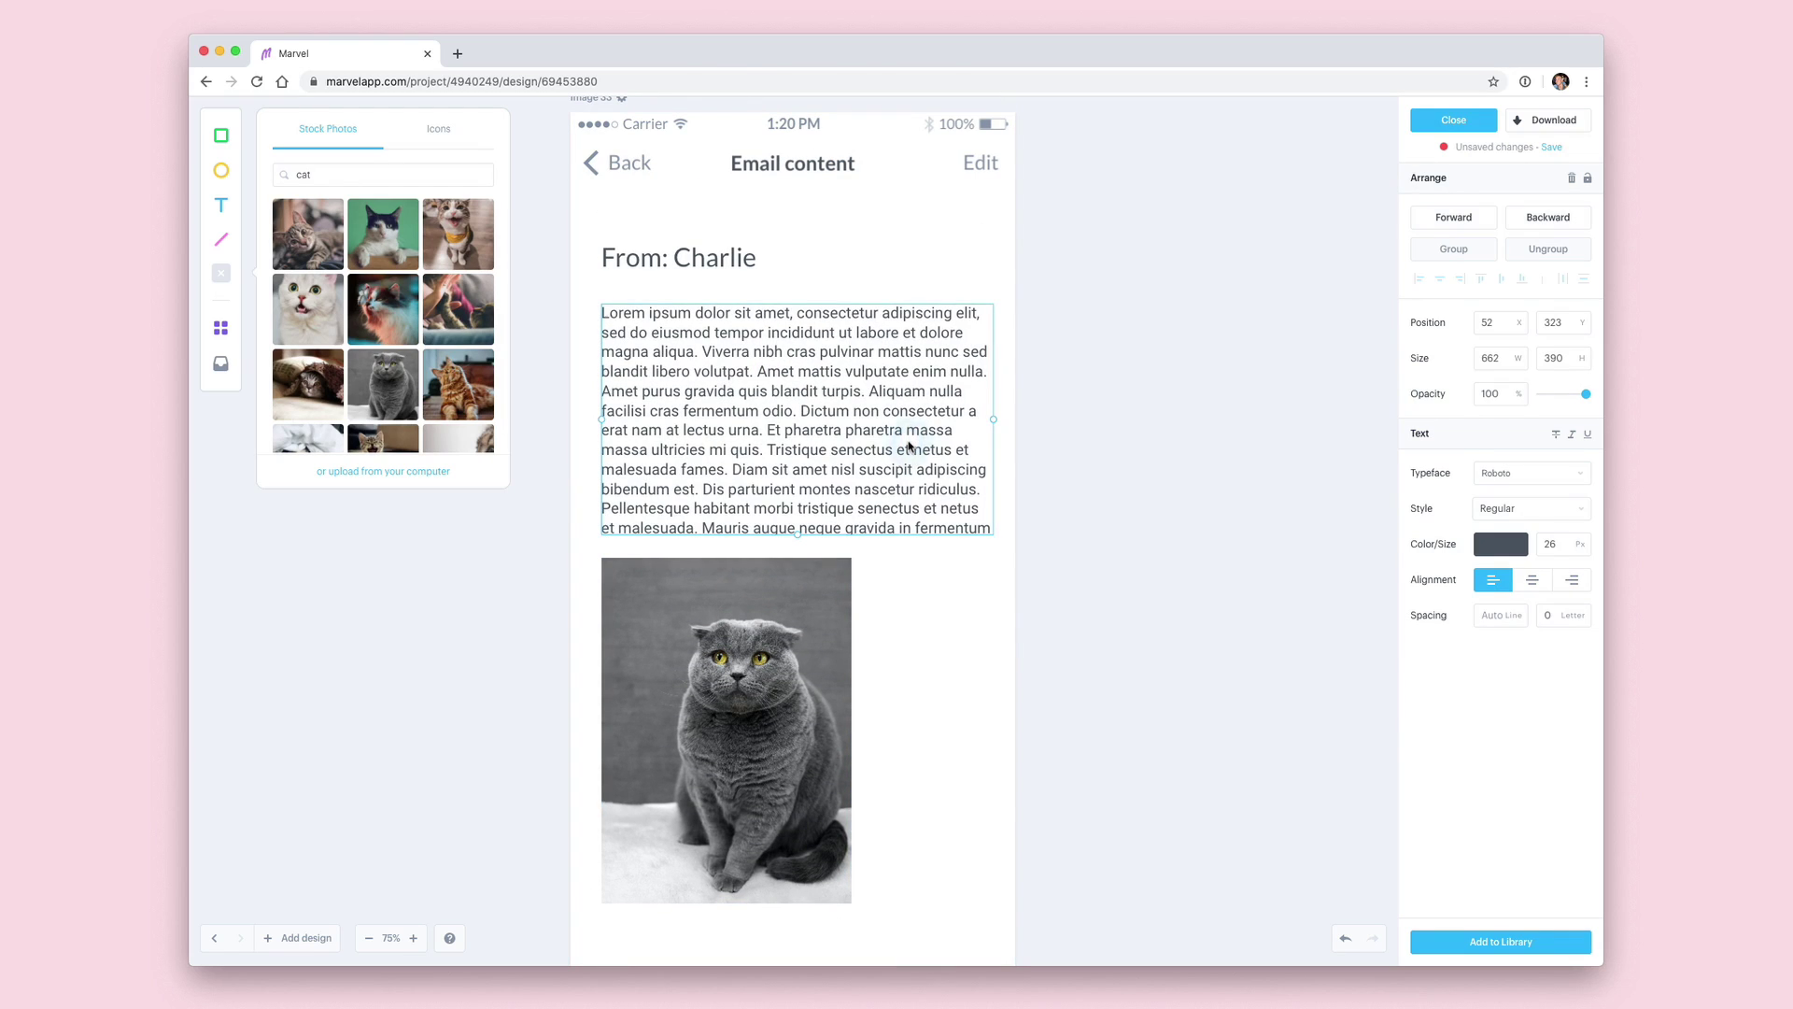
{"action": "left_click_drag", "start_coordinate": [942, 455], "coordinate": [921, 877]}
{"action": "scroll", "coordinate": [804, 783], "scroll_direction": "down", "scroll_amount": 3}
{"action": "left_click_drag", "start_coordinate": [810, 624], "coordinate": [834, 840]}
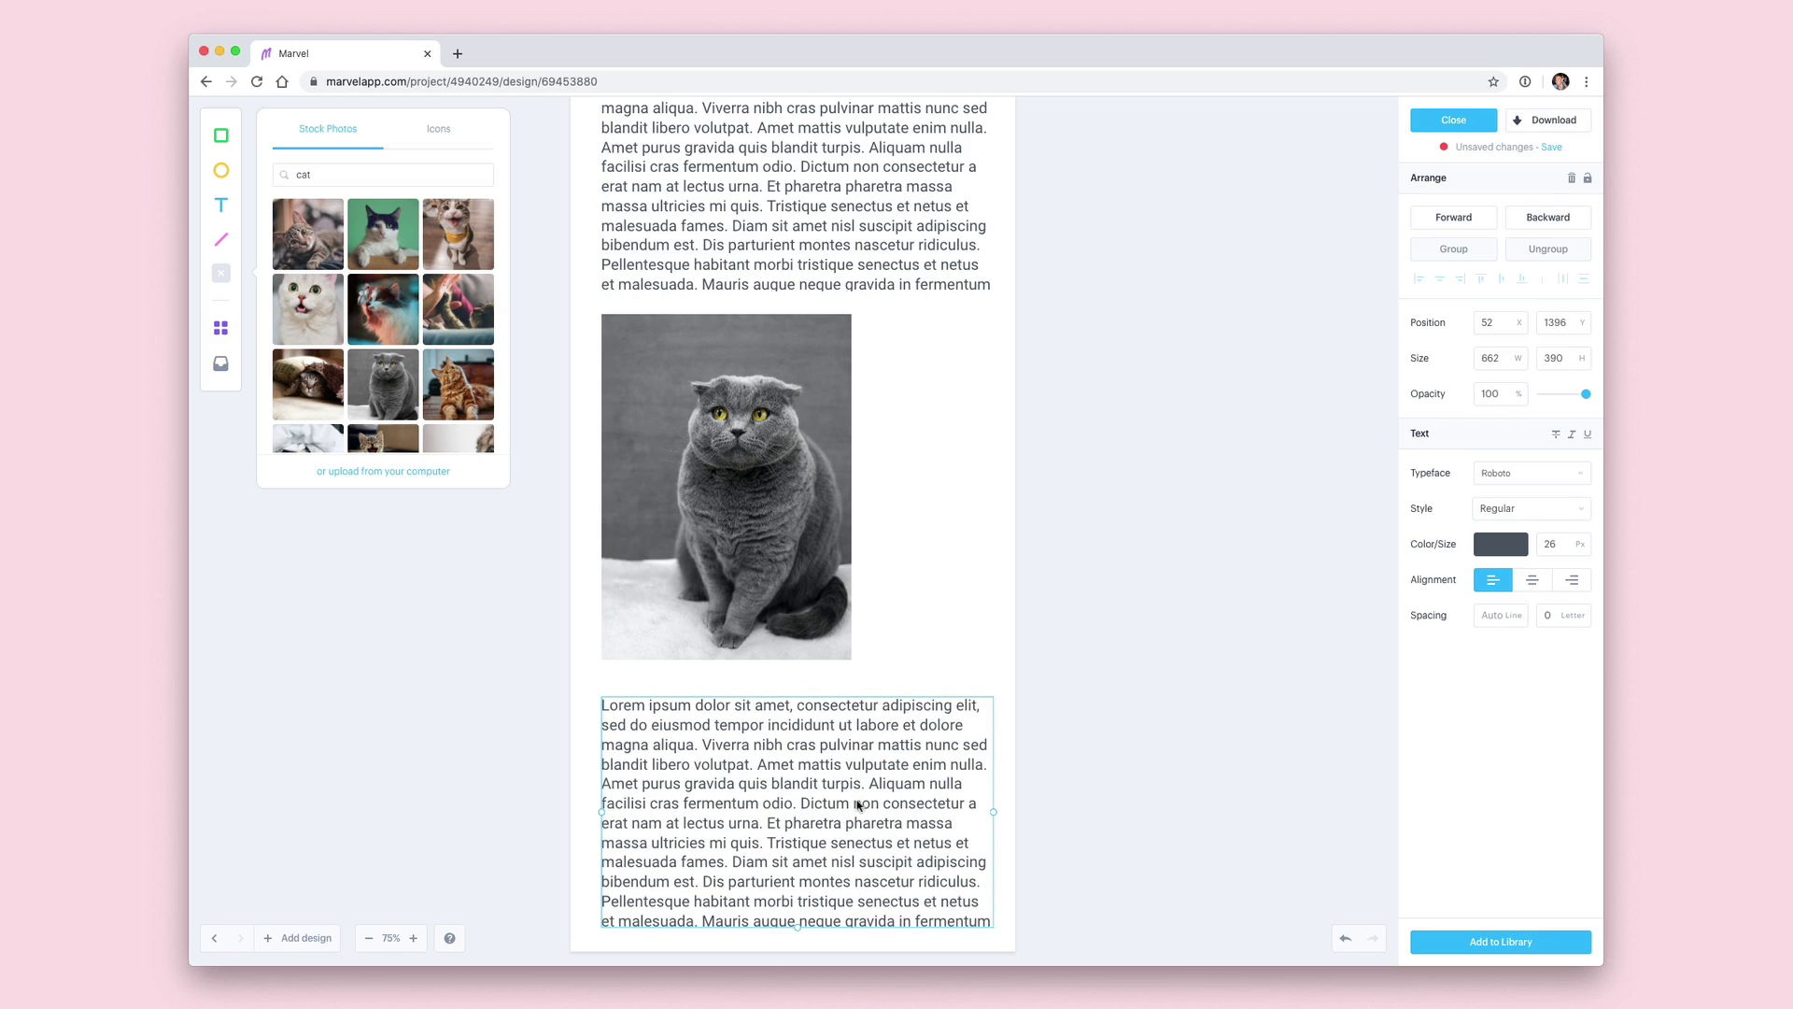
Close the email screen's editor and start prototyping on the Image 31 title screen
{"action": "left_click", "coordinate": [1452, 123]}
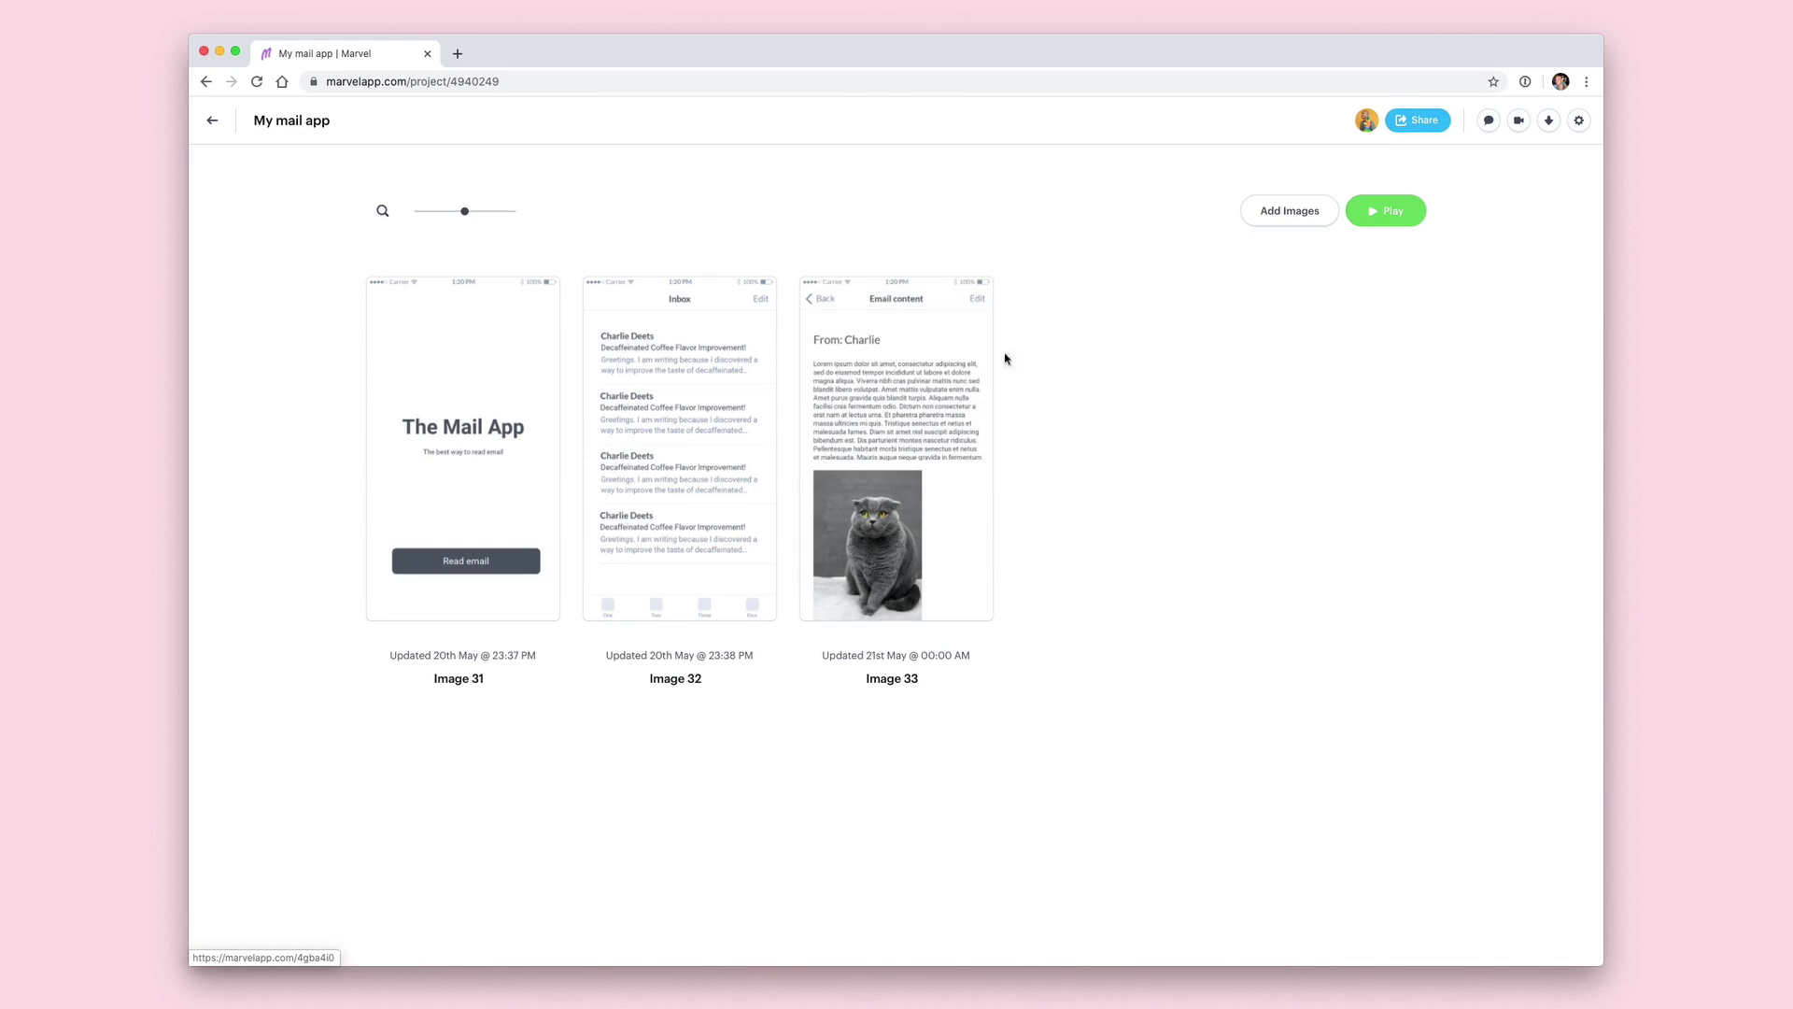
{"action": "left_click", "coordinate": [471, 450]}
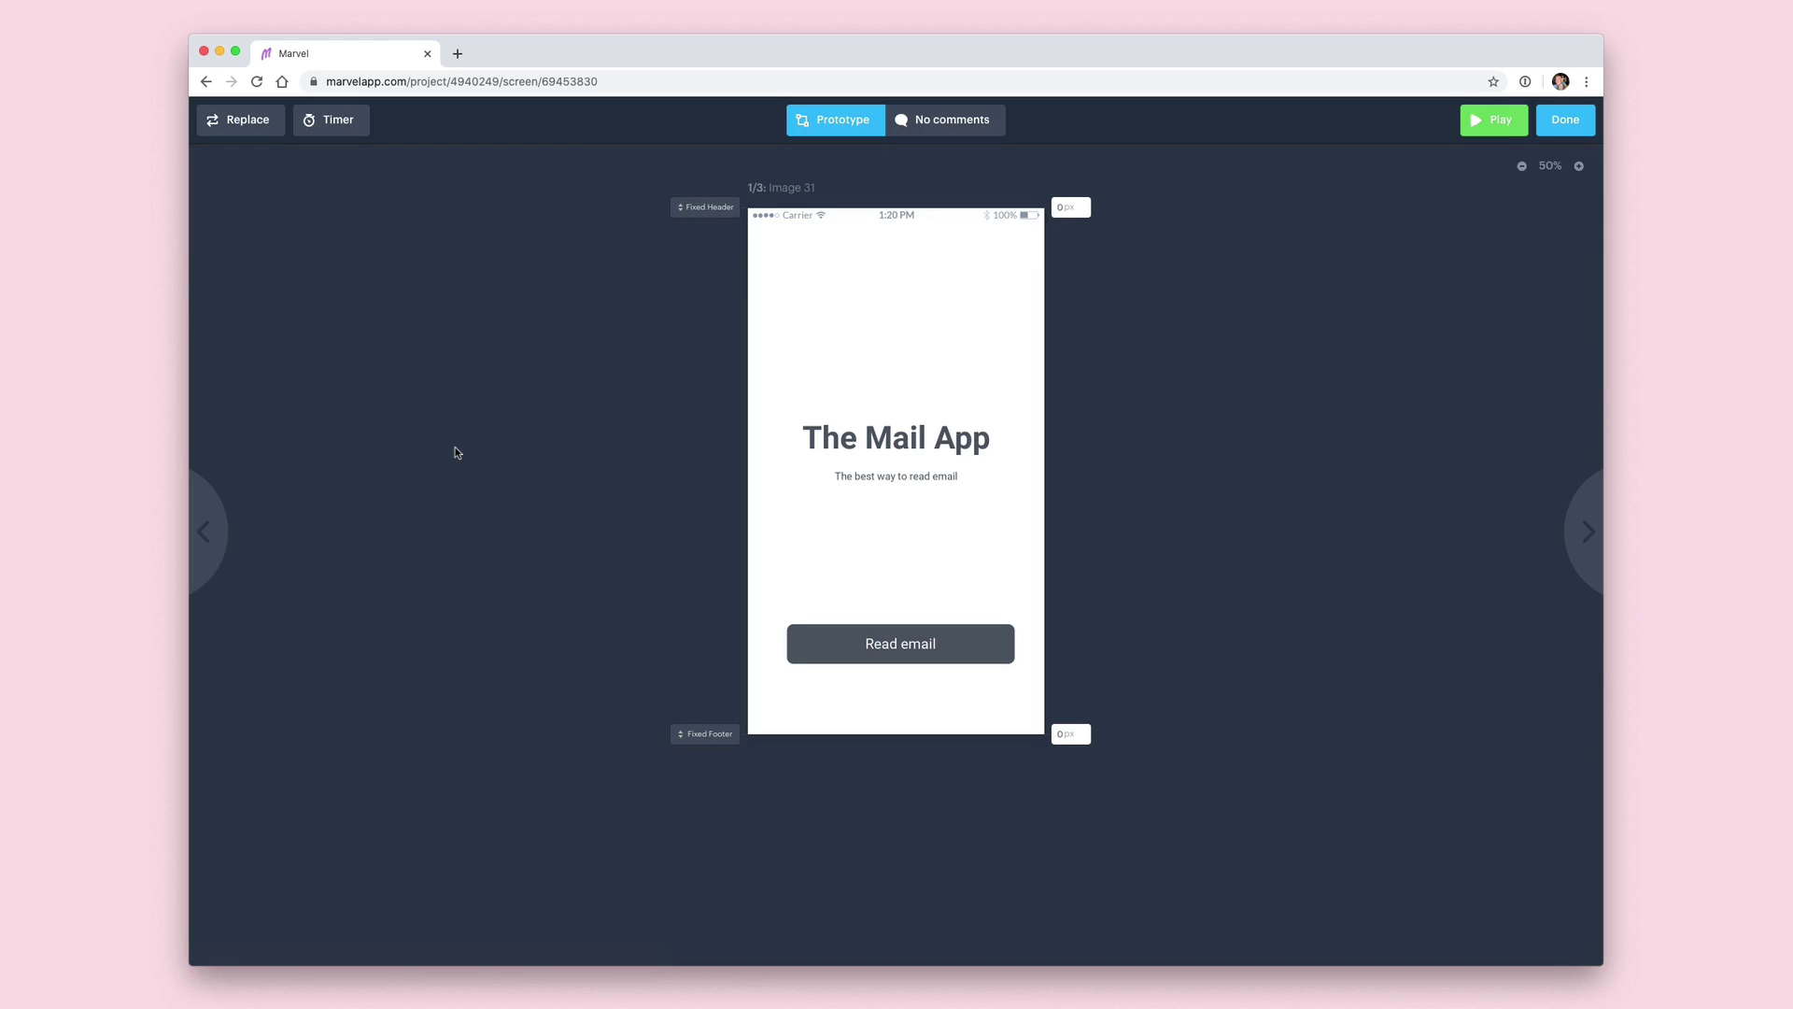
Link the Read email button to Image 32 with a Slide Up transition
{"action": "left_click_drag", "start_coordinate": [775, 613], "coordinate": [1025, 670]}
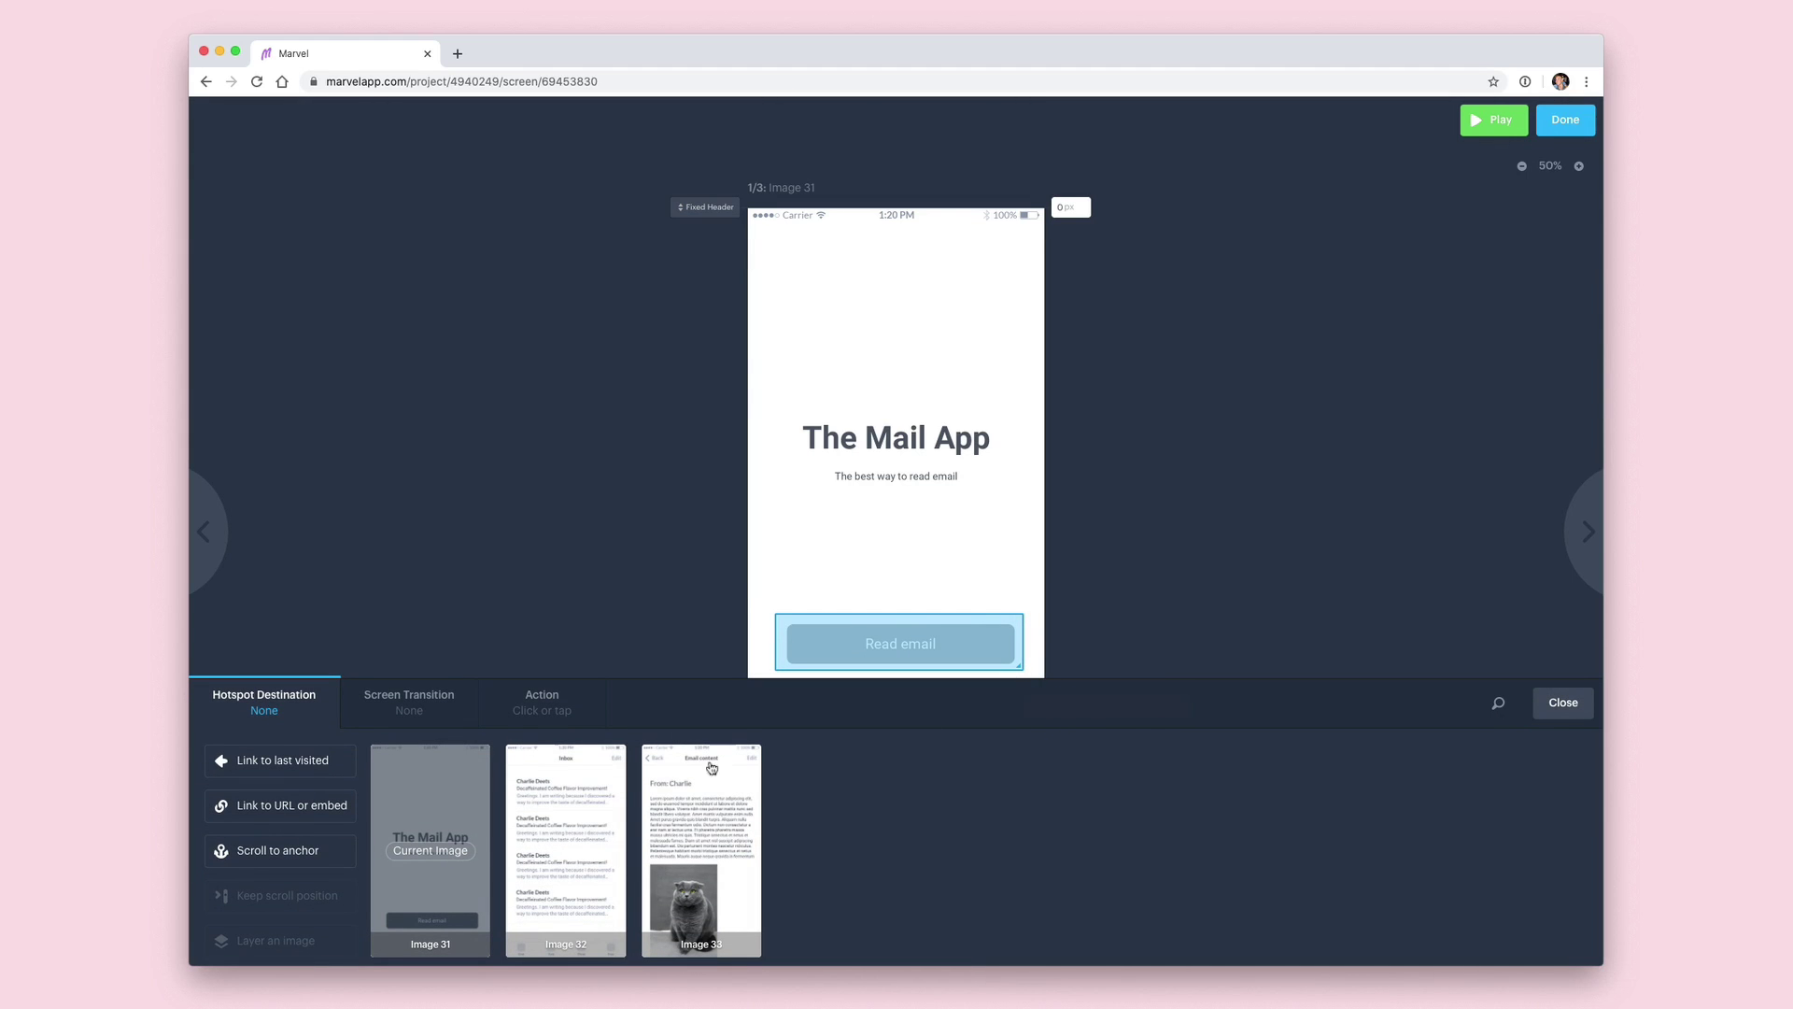
{"action": "left_click", "coordinate": [564, 785]}
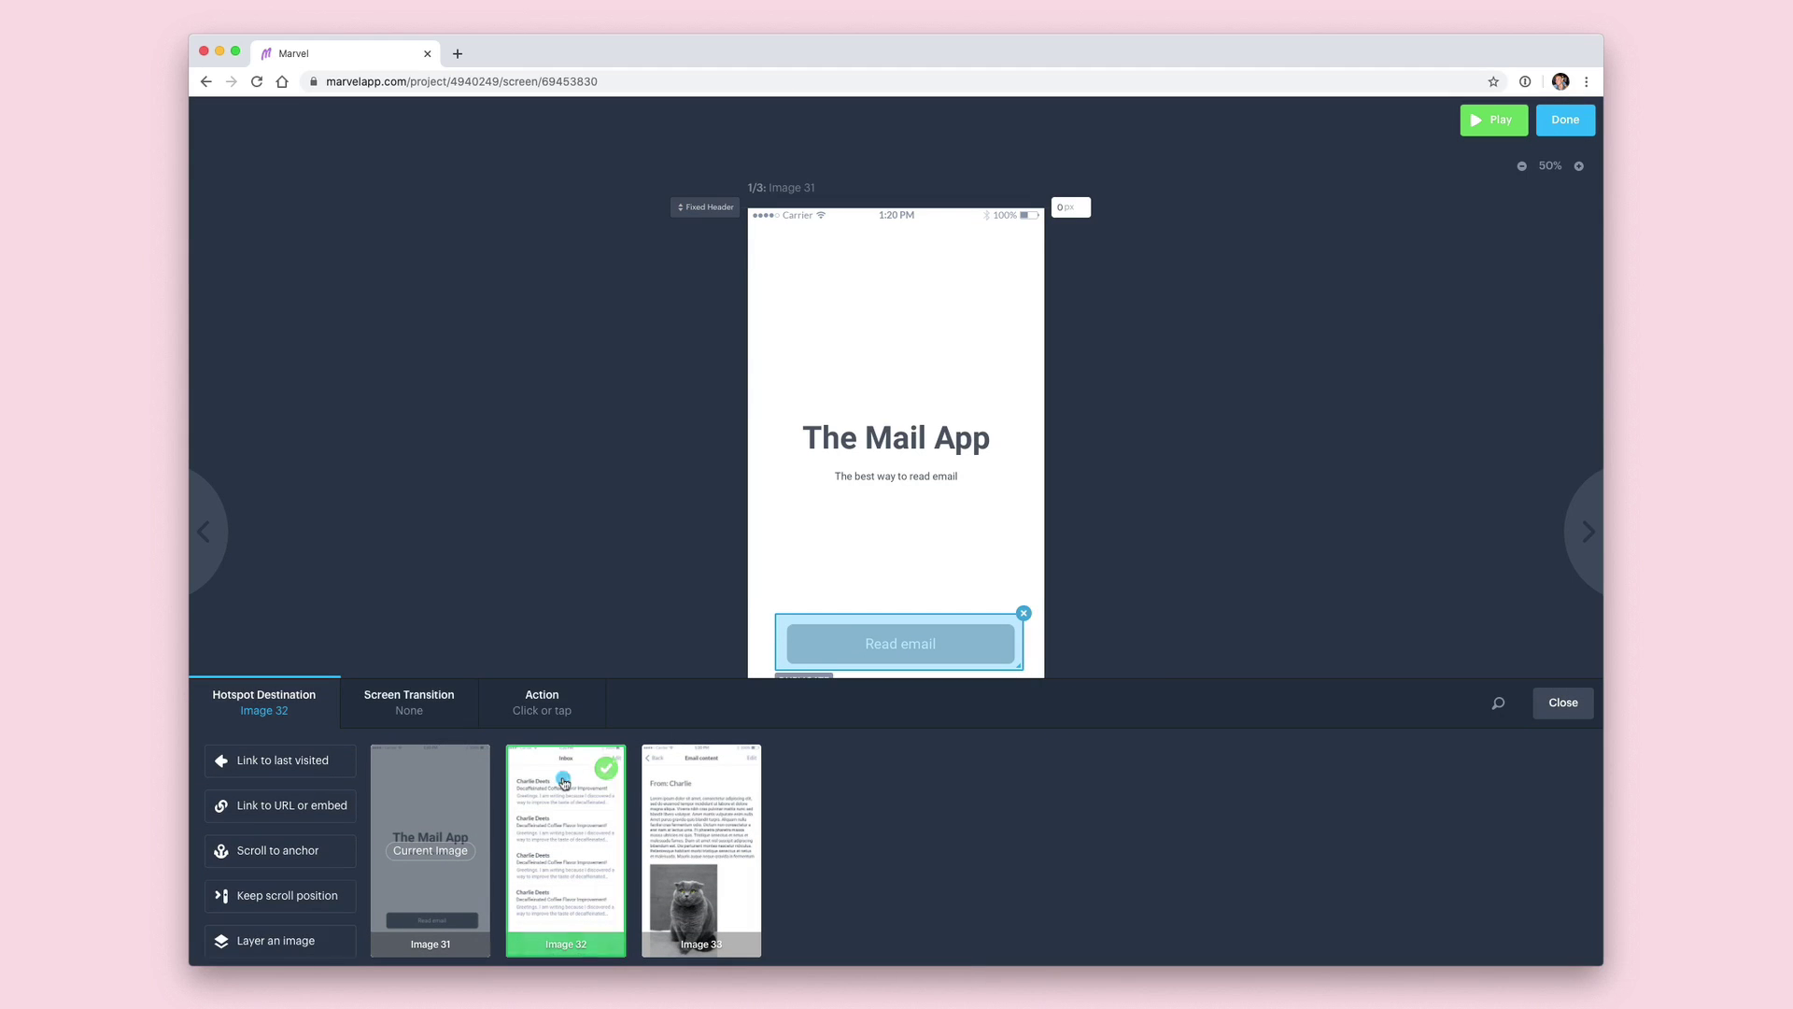
{"action": "left_click", "coordinate": [443, 719]}
{"action": "left_click", "coordinate": [1032, 829]}
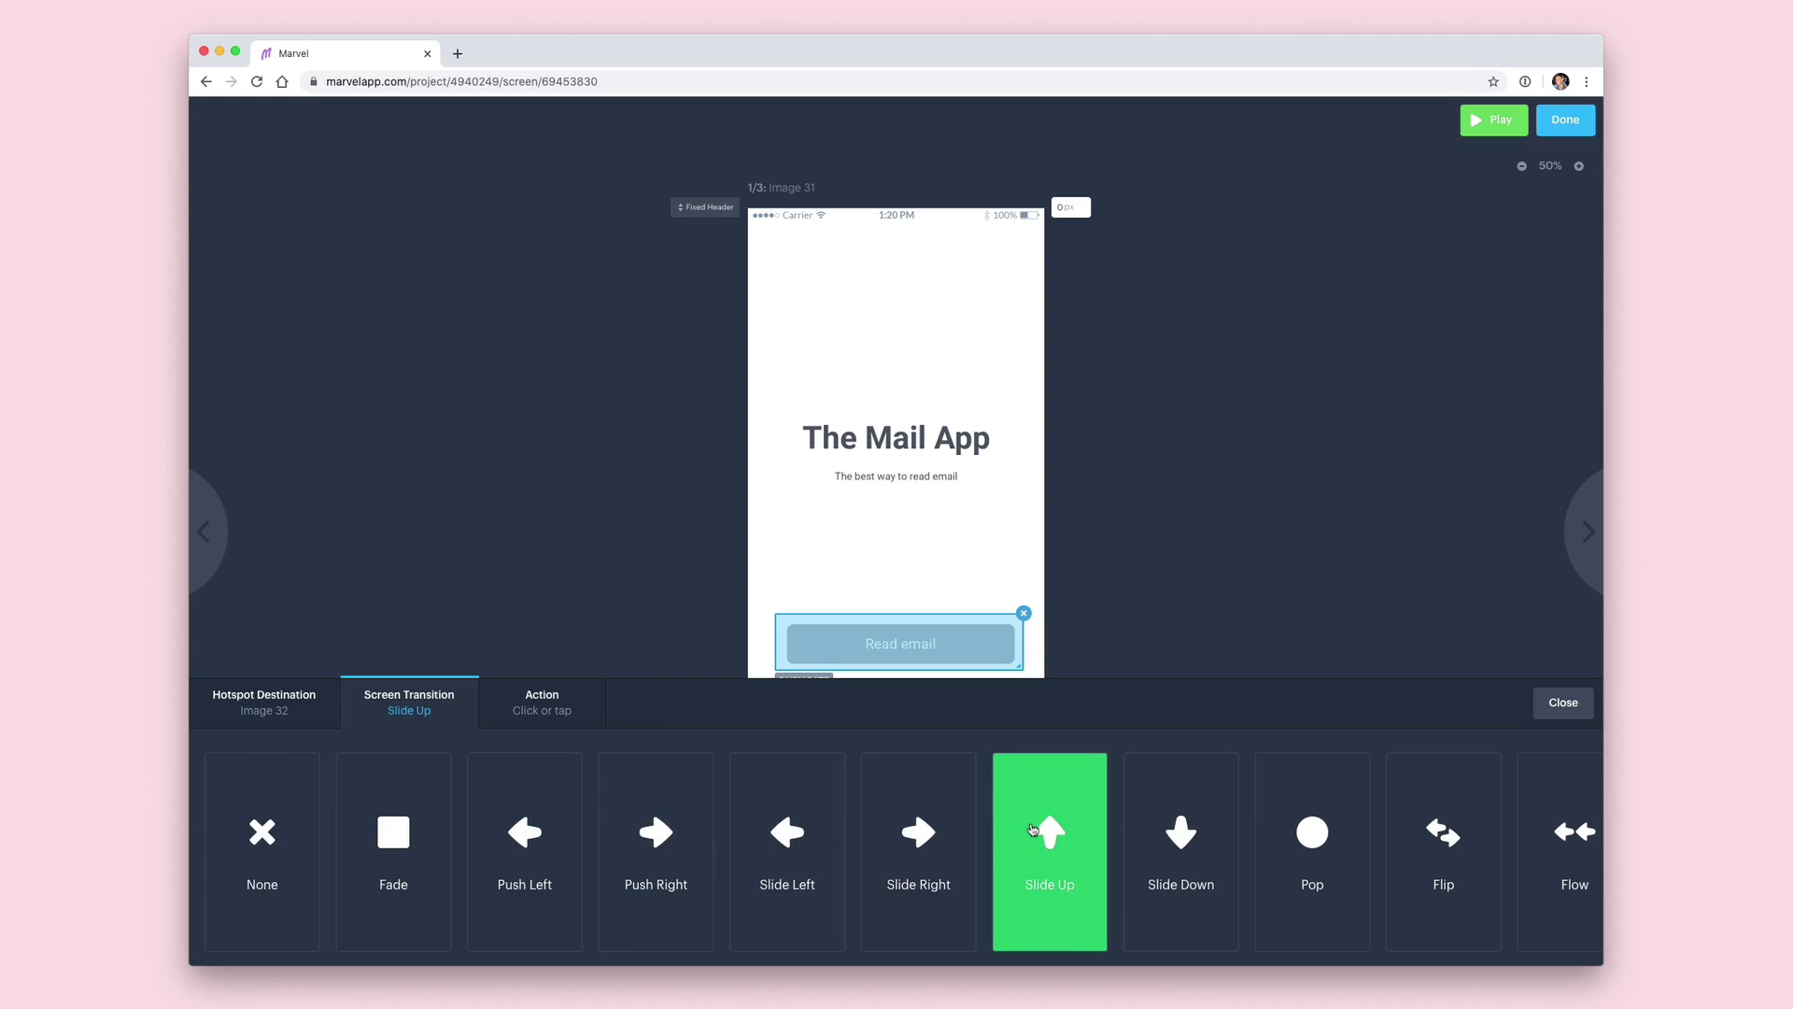
Link the first inbox email to Image 33 and the email's Back to Image 32
{"action": "left_click", "coordinate": [1578, 540]}
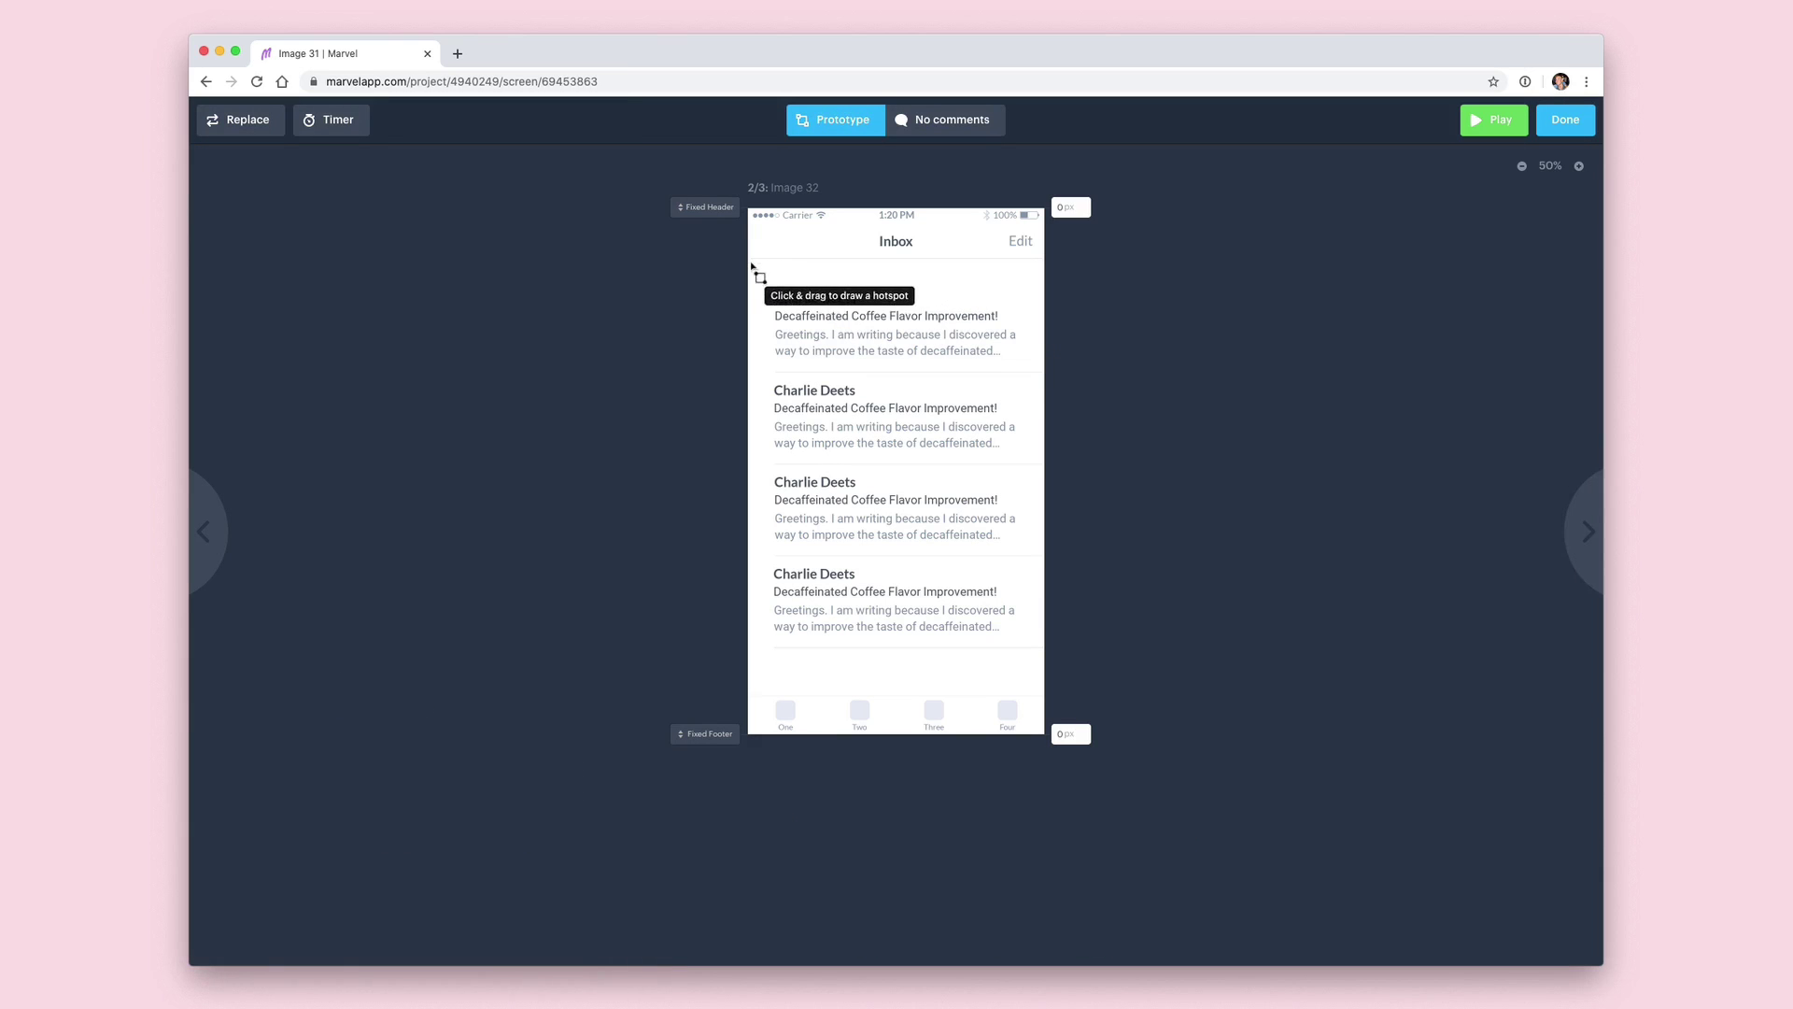
{"action": "left_click_drag", "start_coordinate": [752, 266], "coordinate": [1040, 375]}
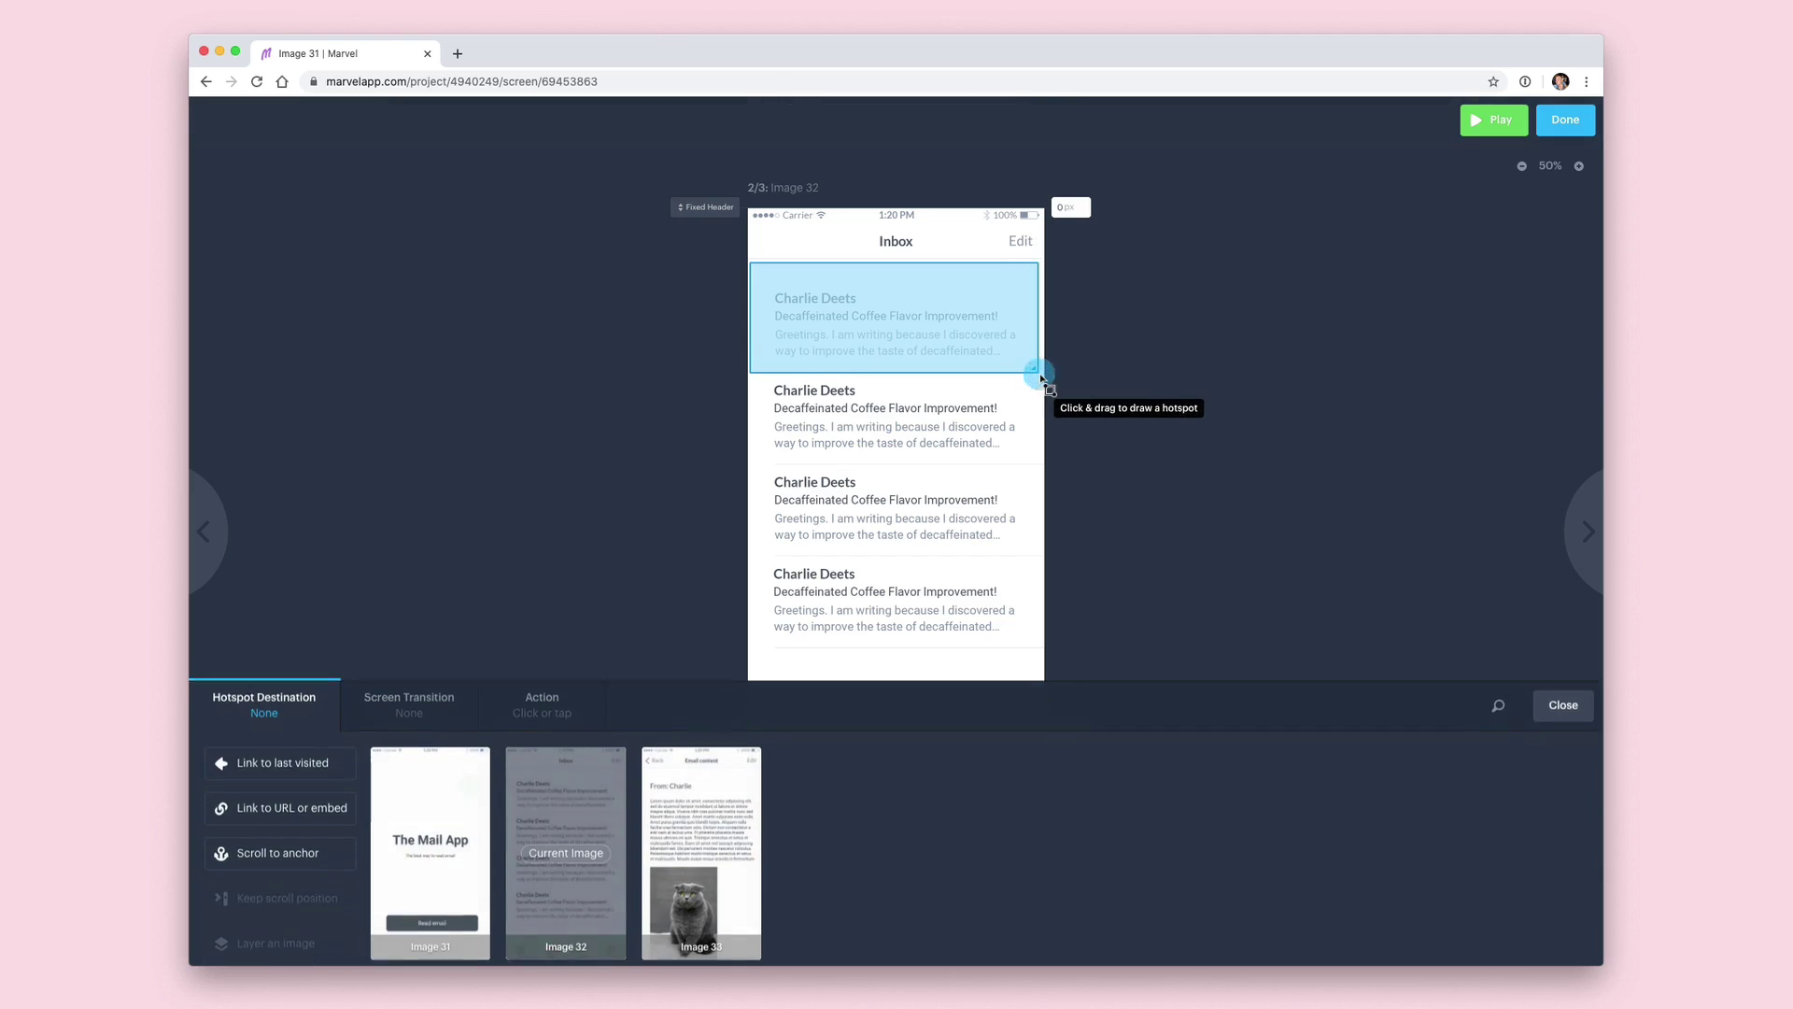
{"action": "left_click", "coordinate": [741, 770]}
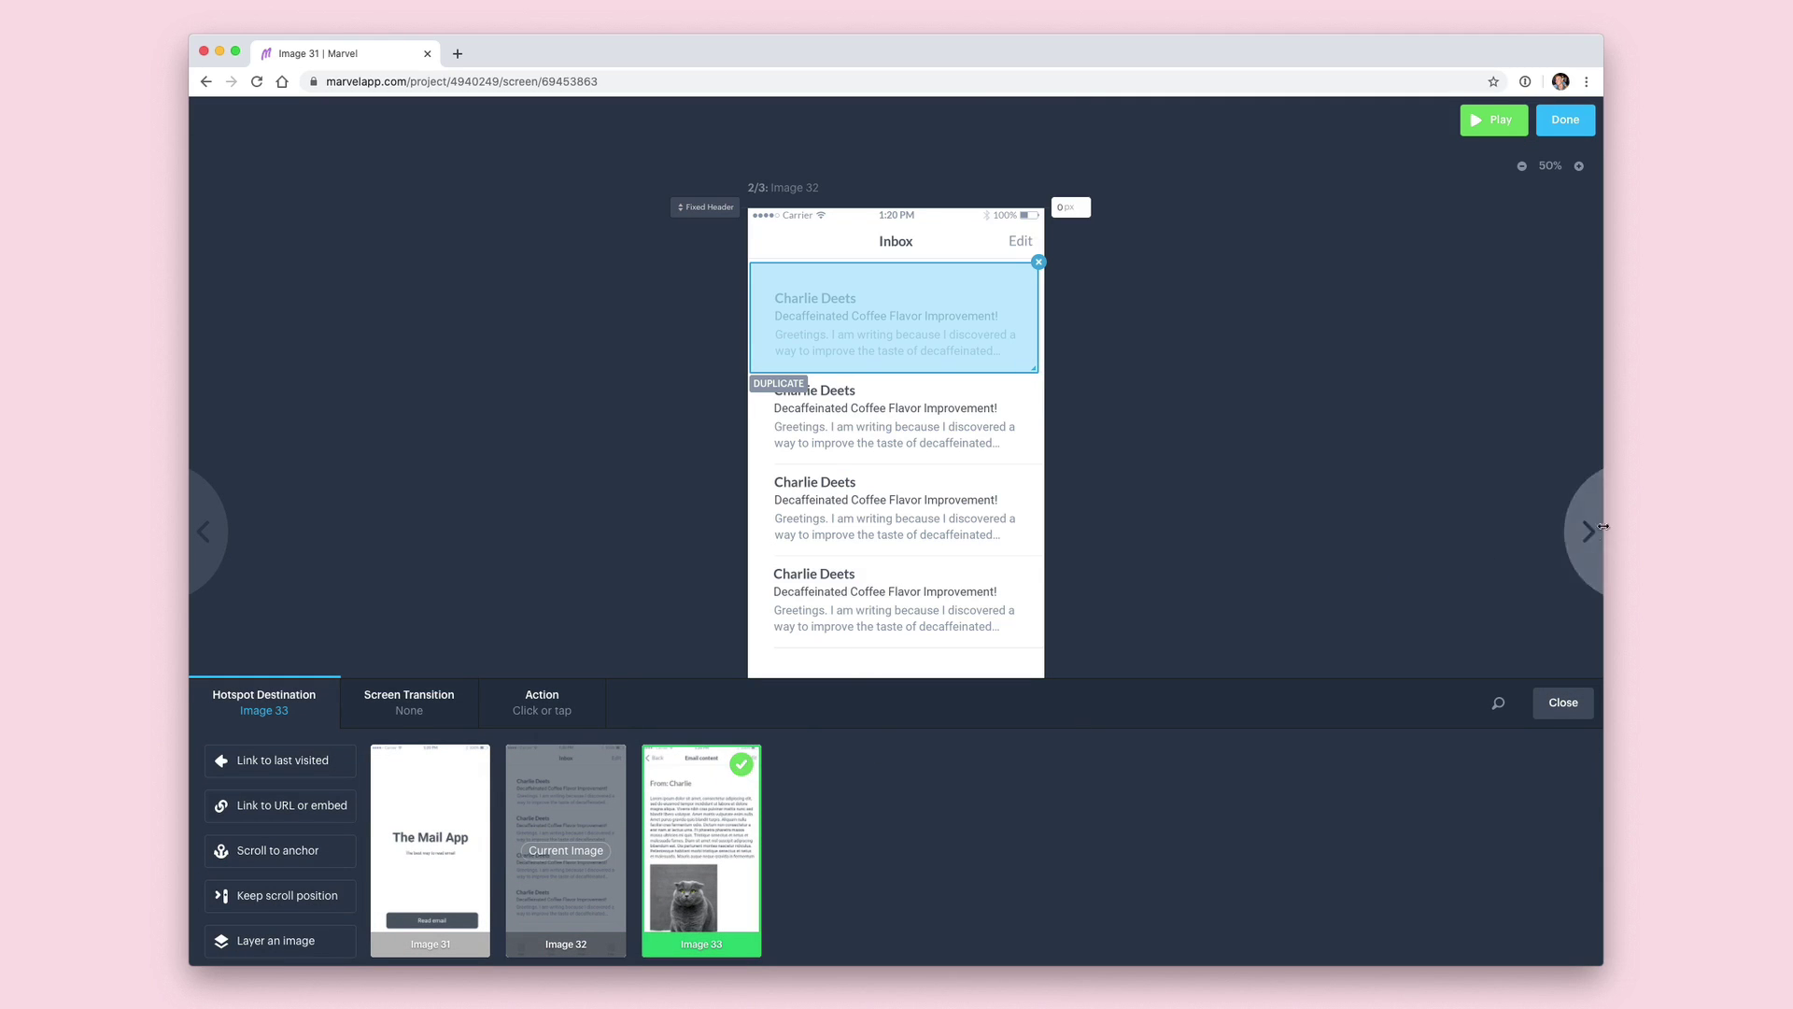
{"action": "left_click", "coordinate": [1562, 529]}
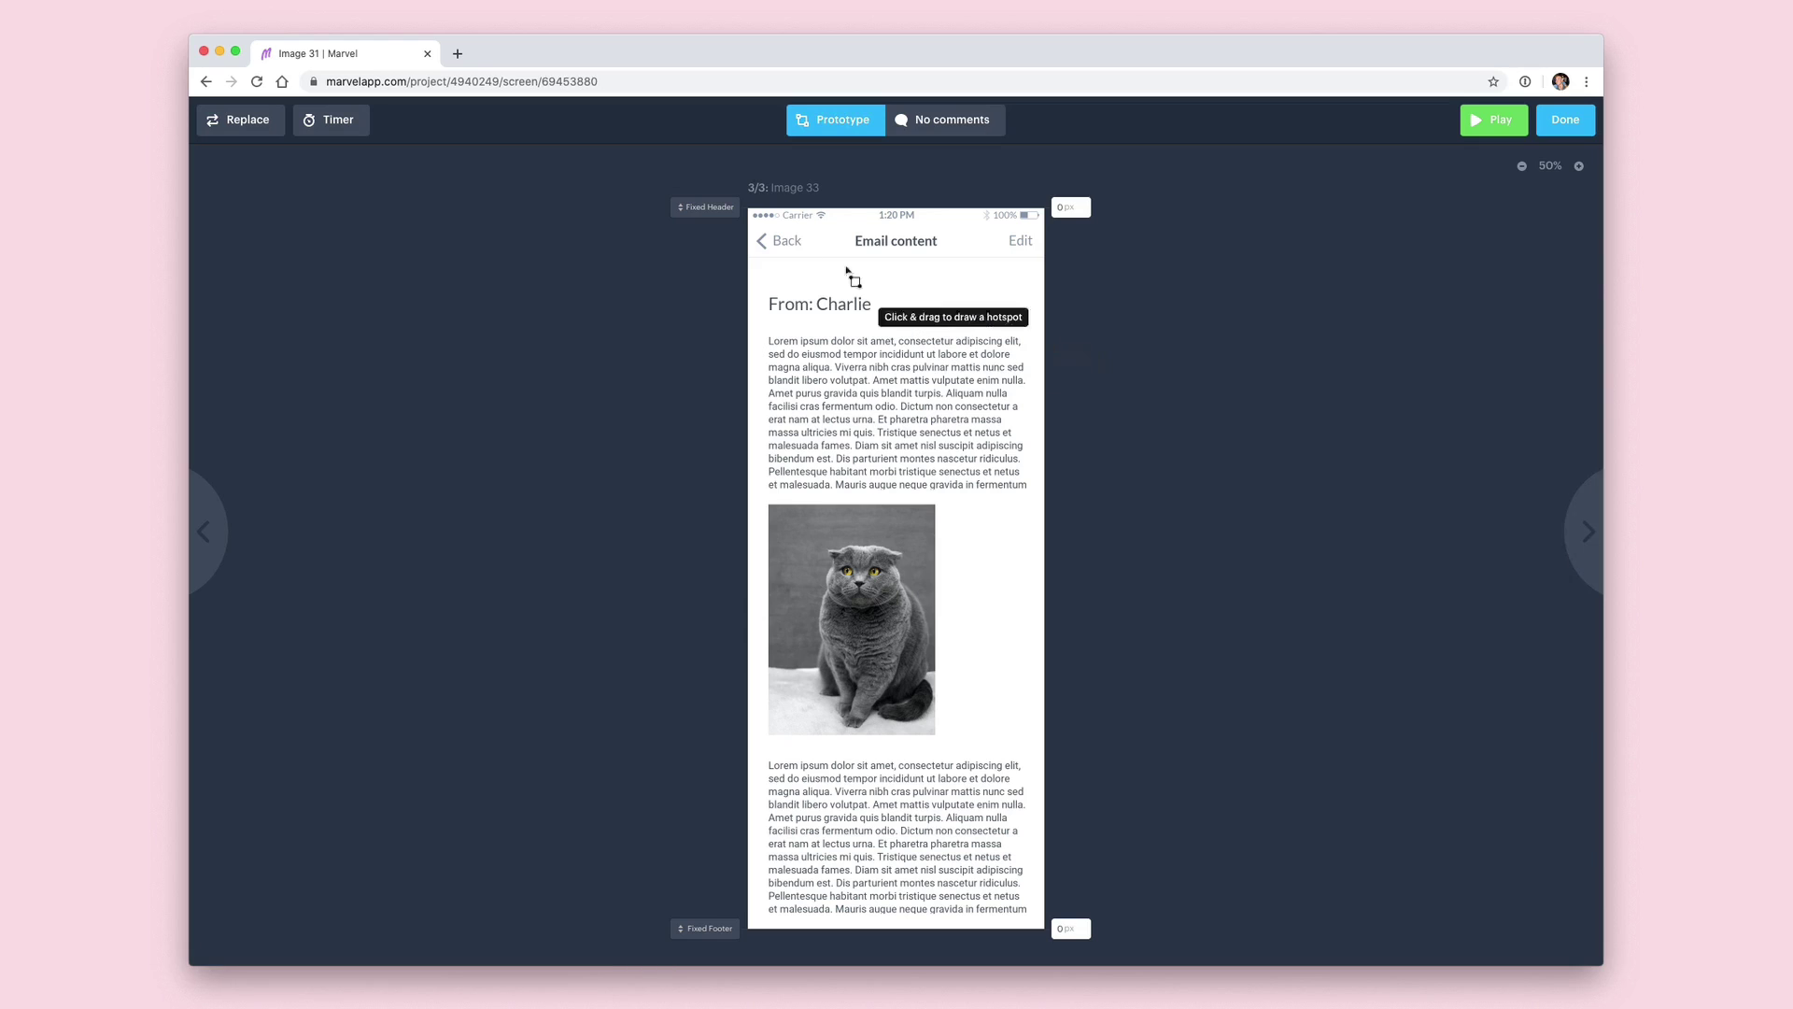
{"action": "left_click_drag", "start_coordinate": [750, 223], "coordinate": [811, 261]}
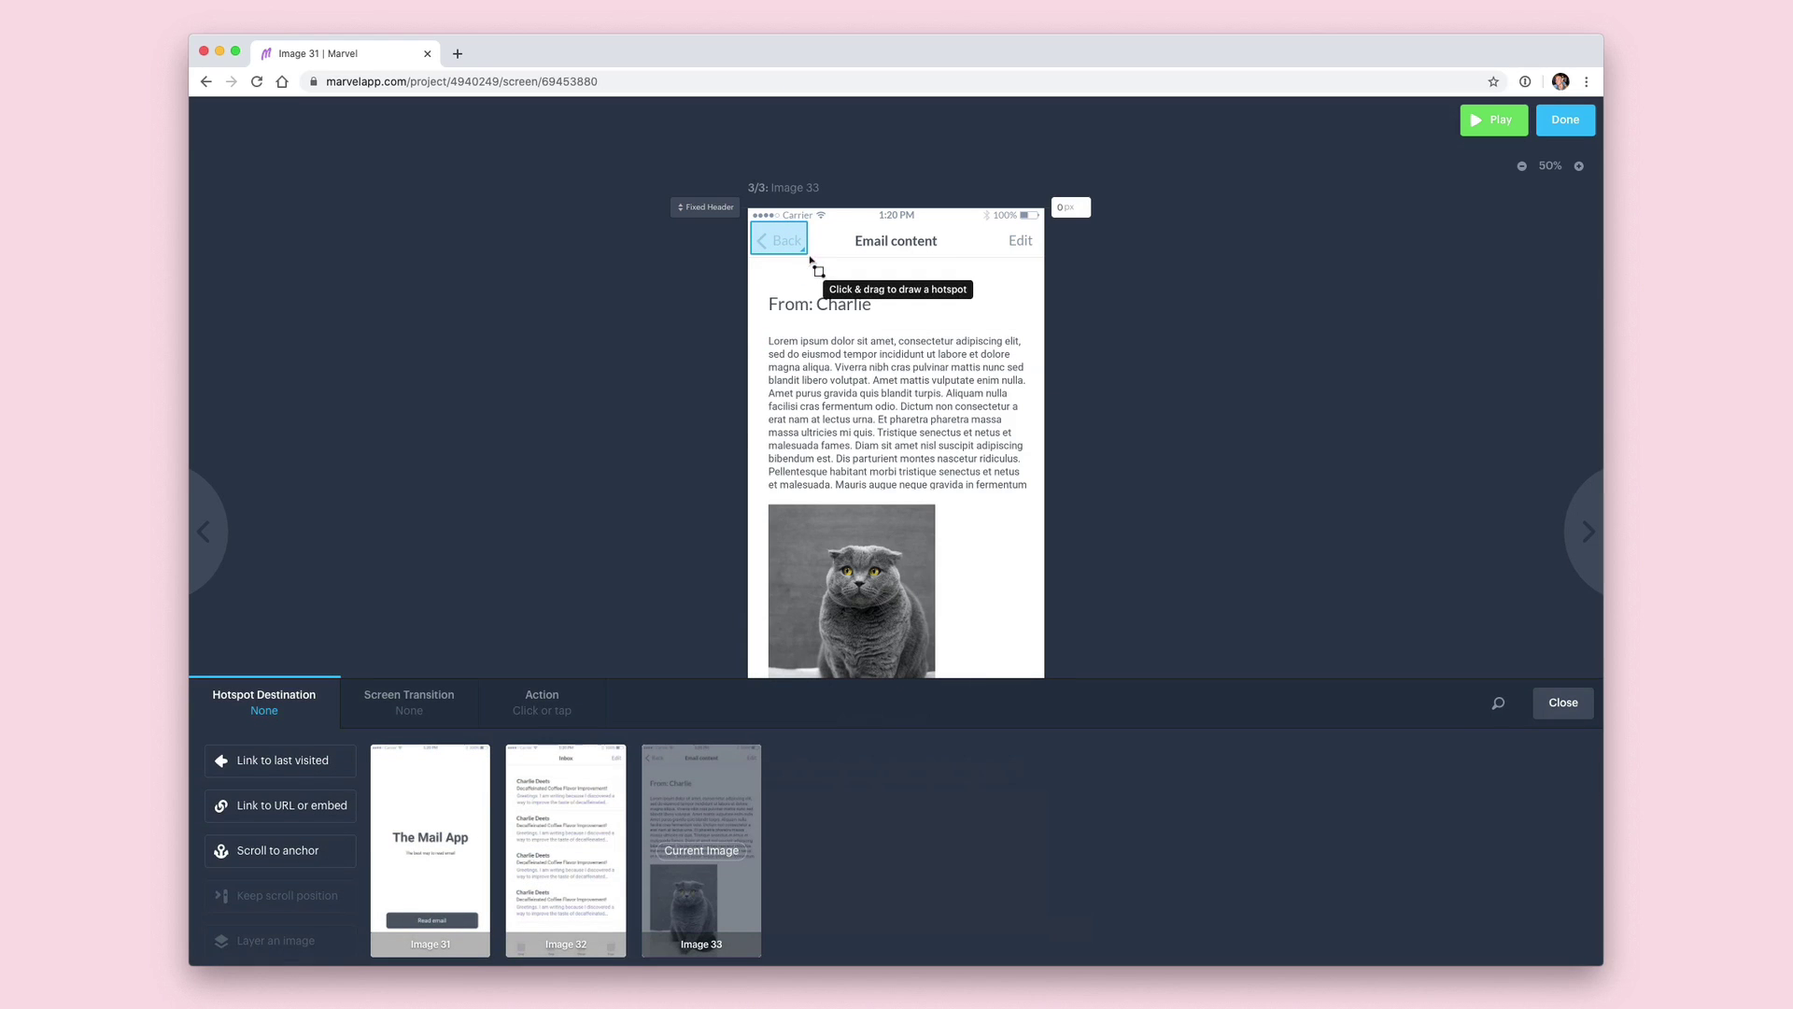
{"action": "left_click", "coordinate": [575, 792]}
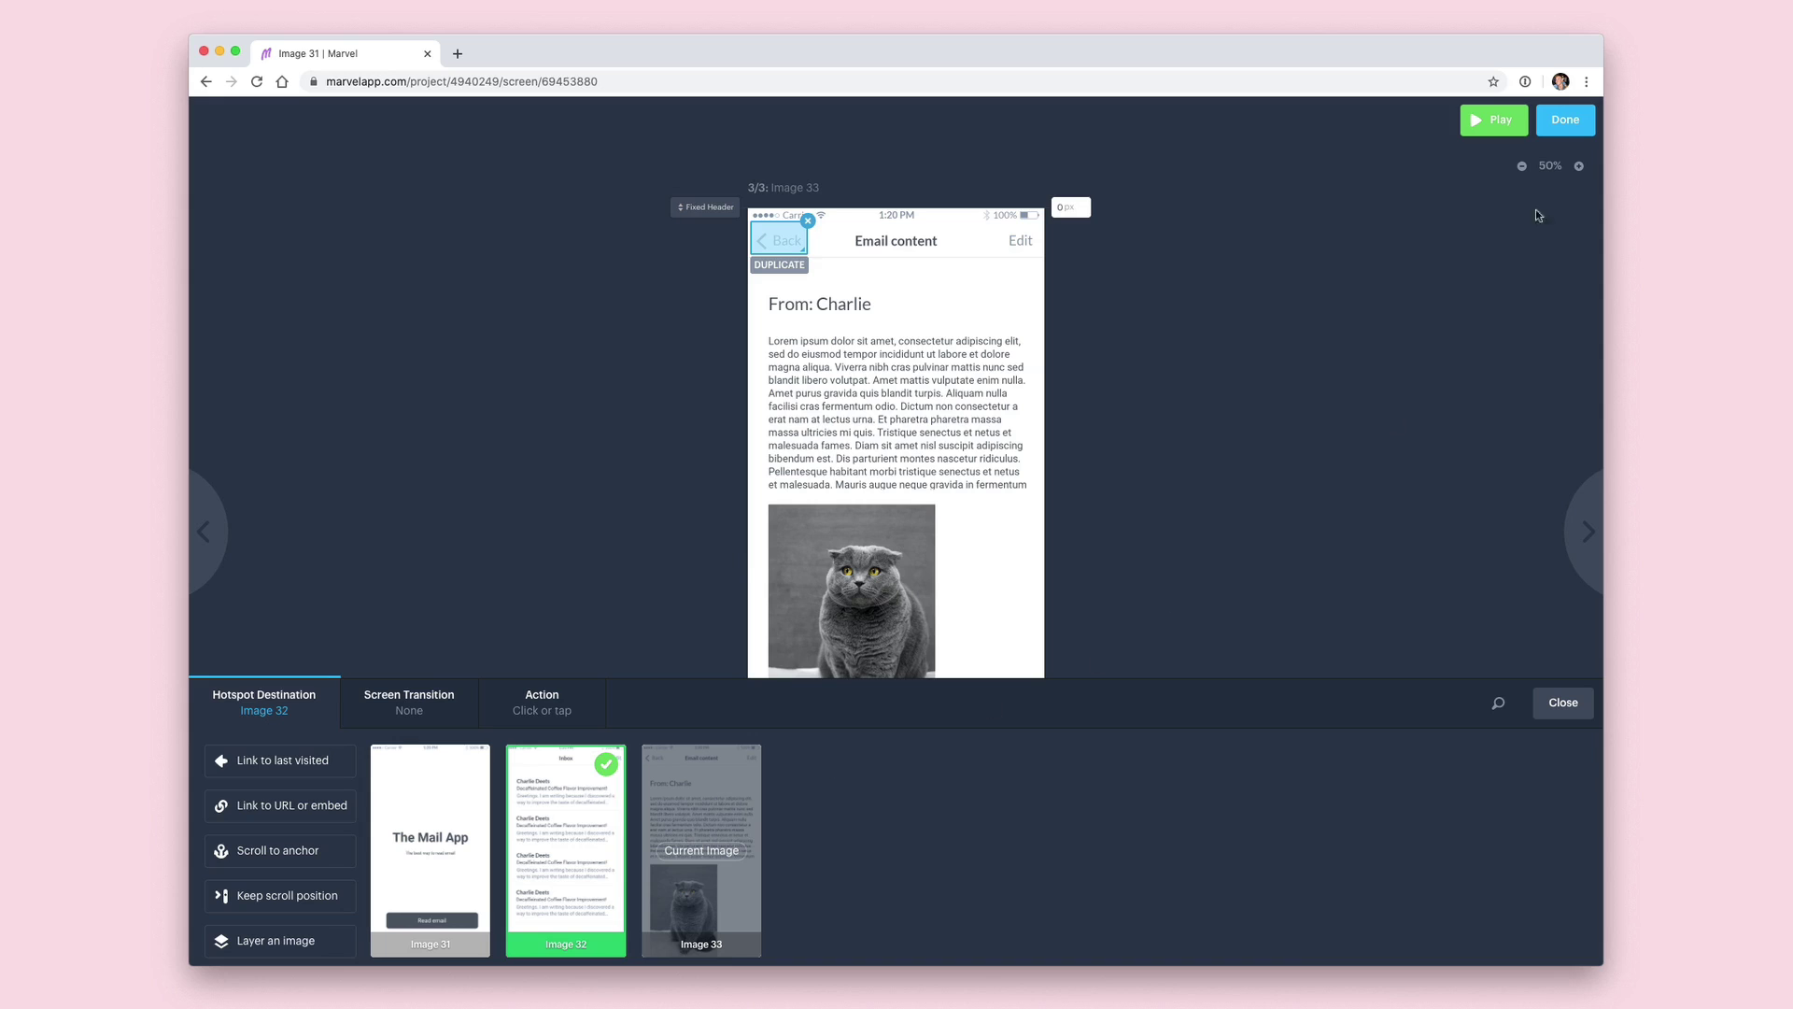
{"action": "left_click", "coordinate": [1566, 124]}
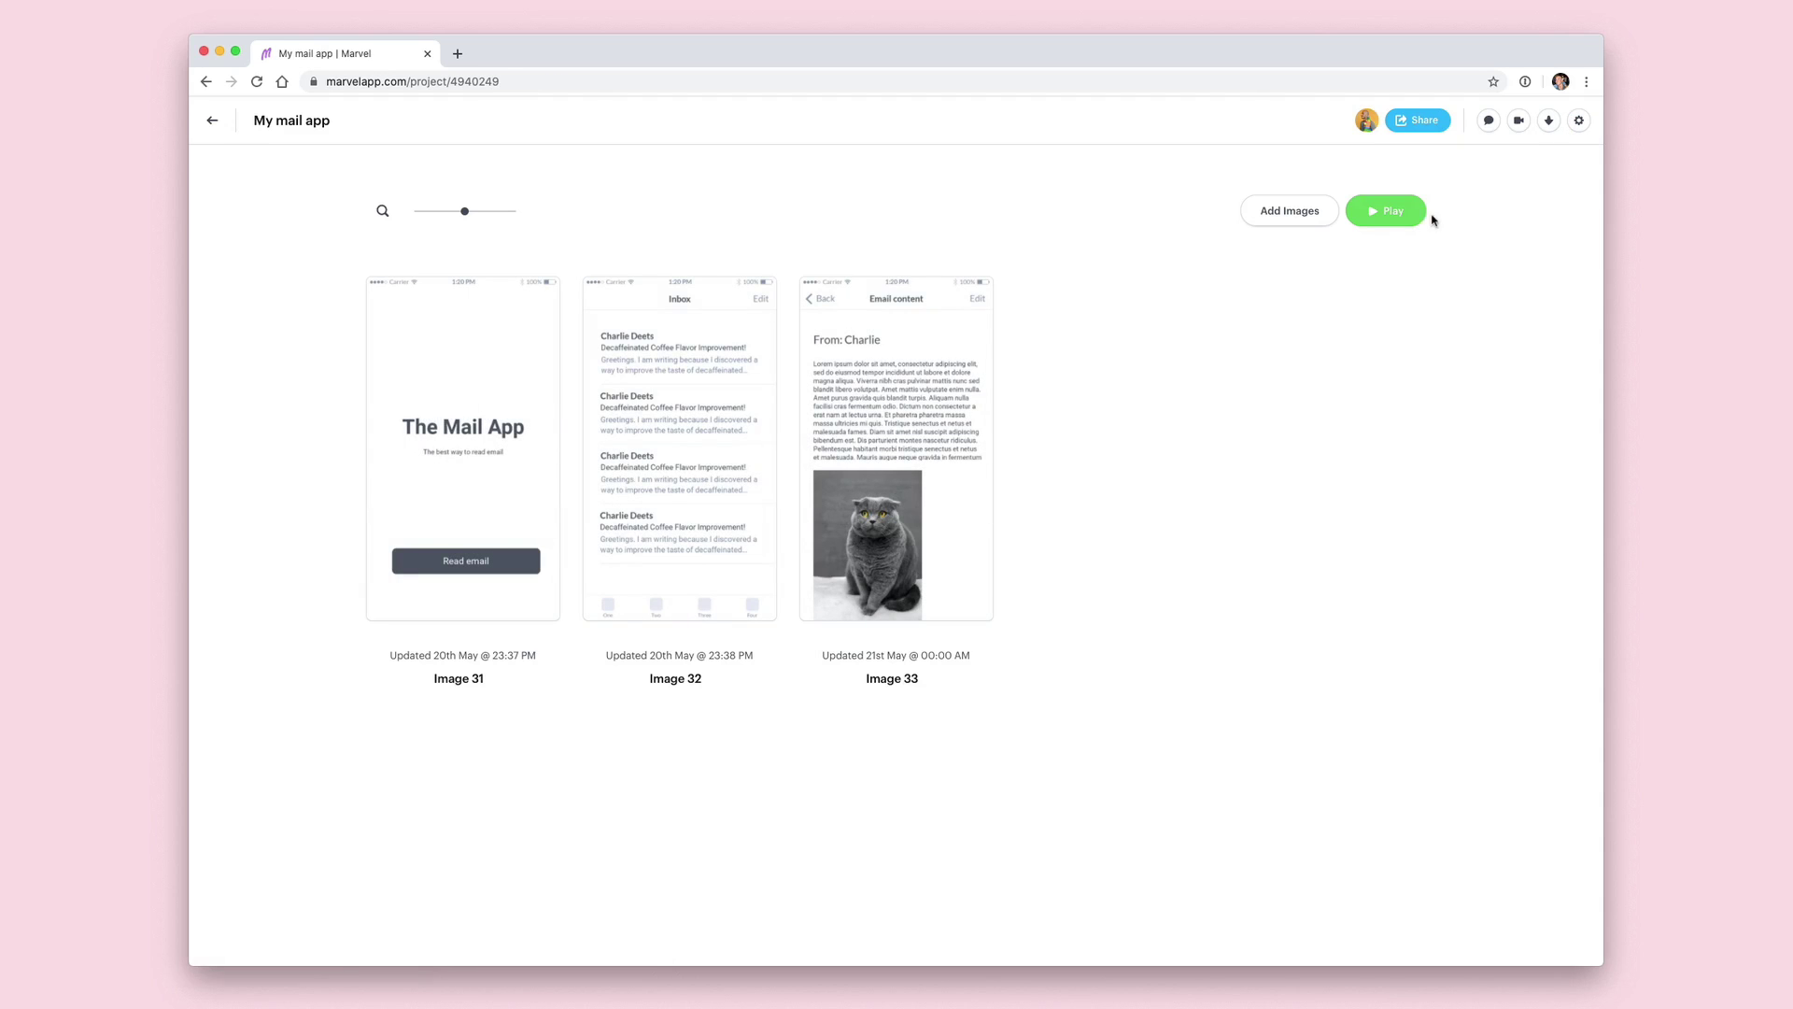
Play the prototype in a new tab, tapping Read email, the first inbox email, then Back
{"action": "left_click", "coordinate": [1395, 213]}
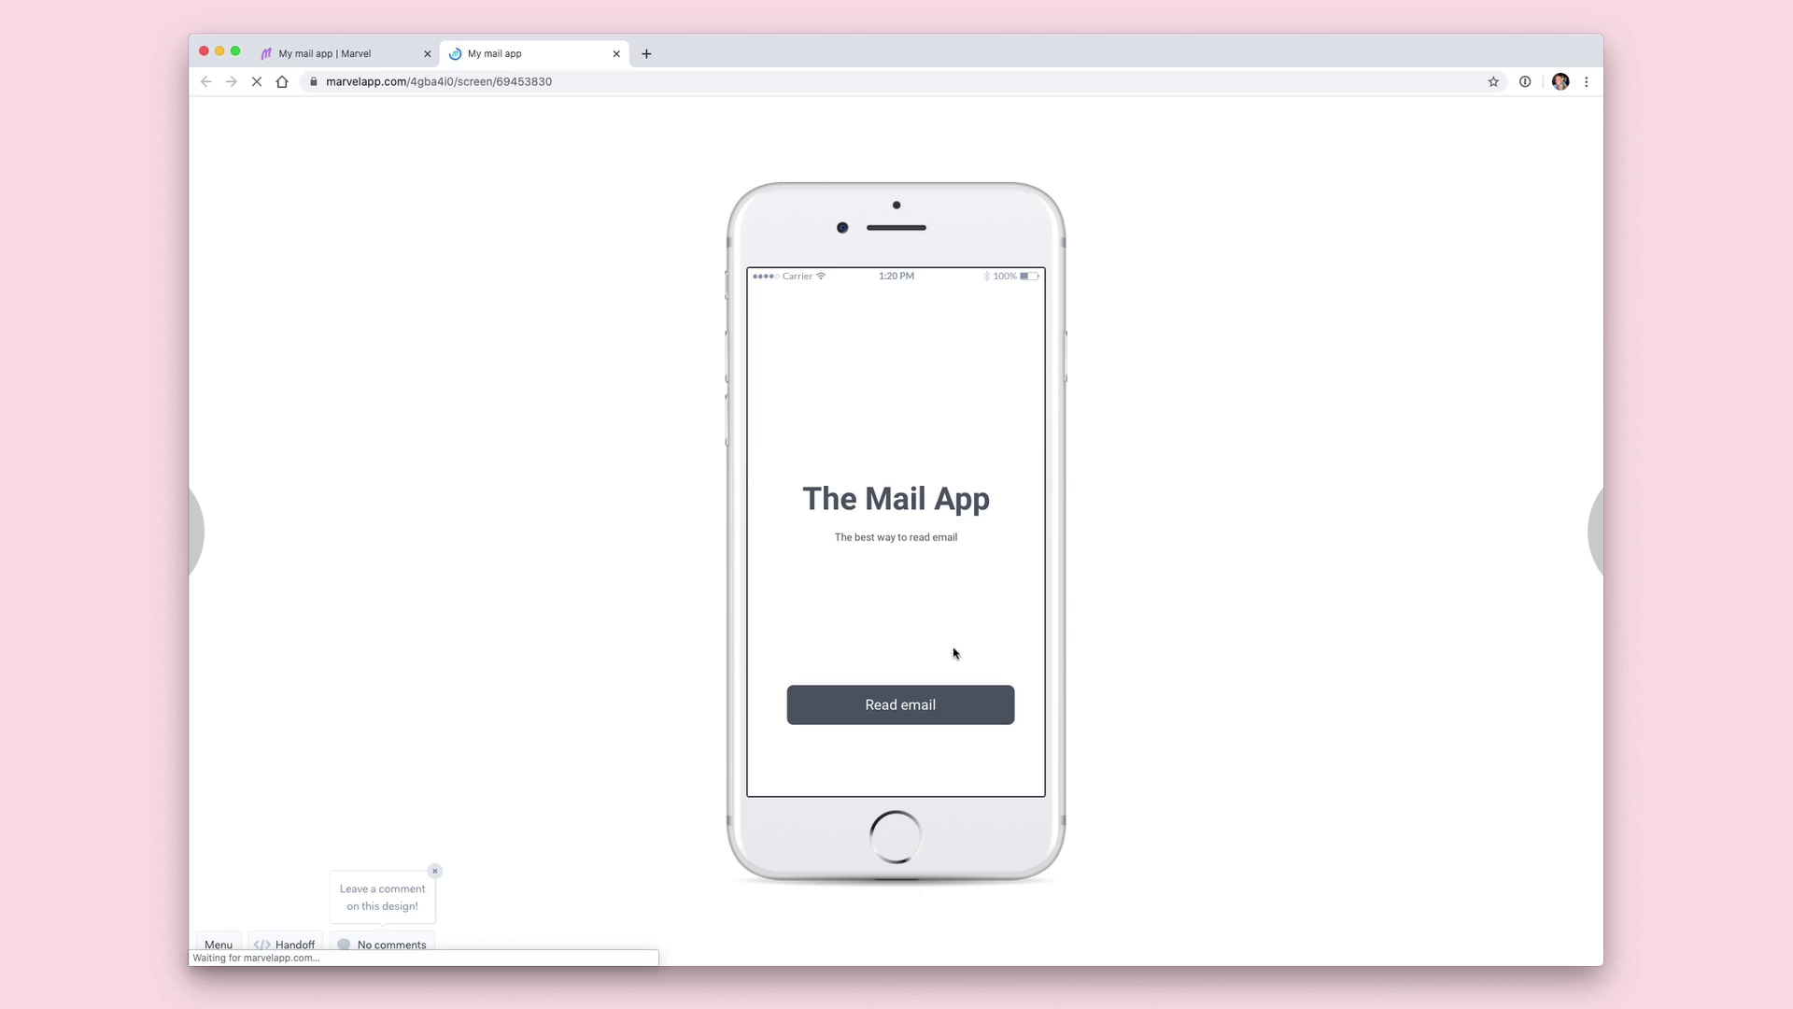
{"action": "left_click", "coordinate": [907, 710]}
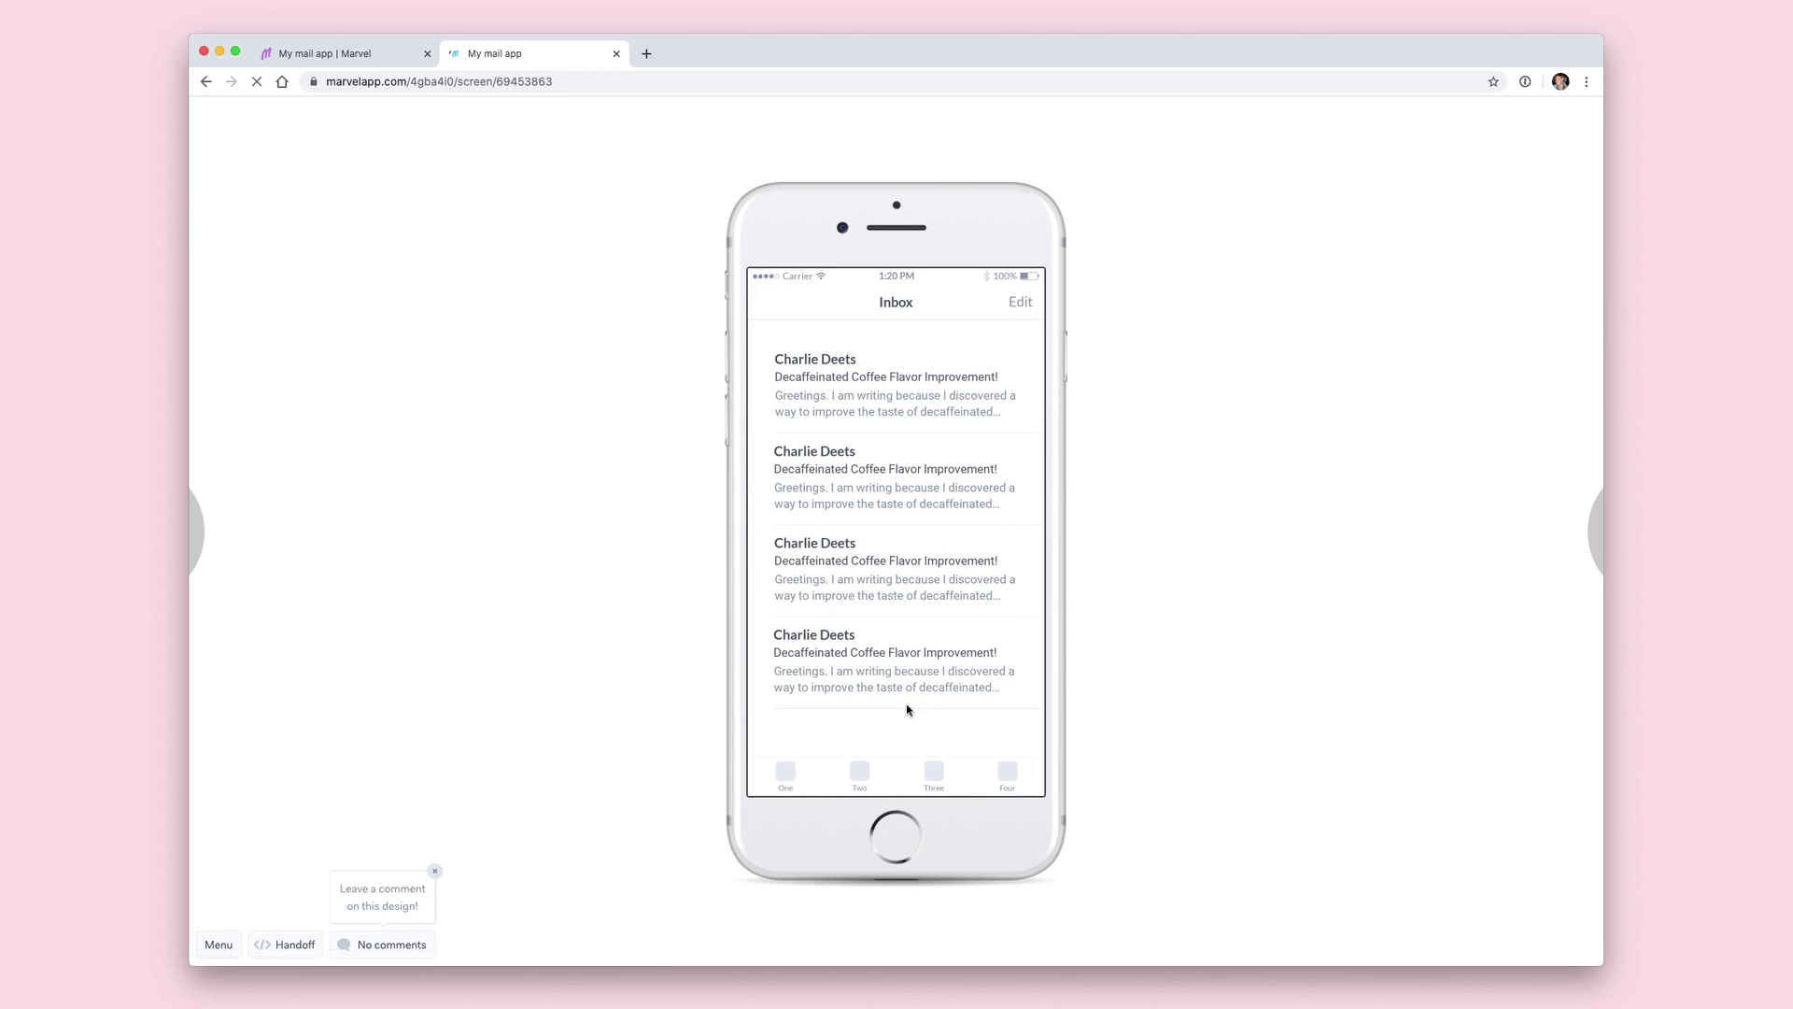
{"action": "left_click", "coordinate": [887, 401]}
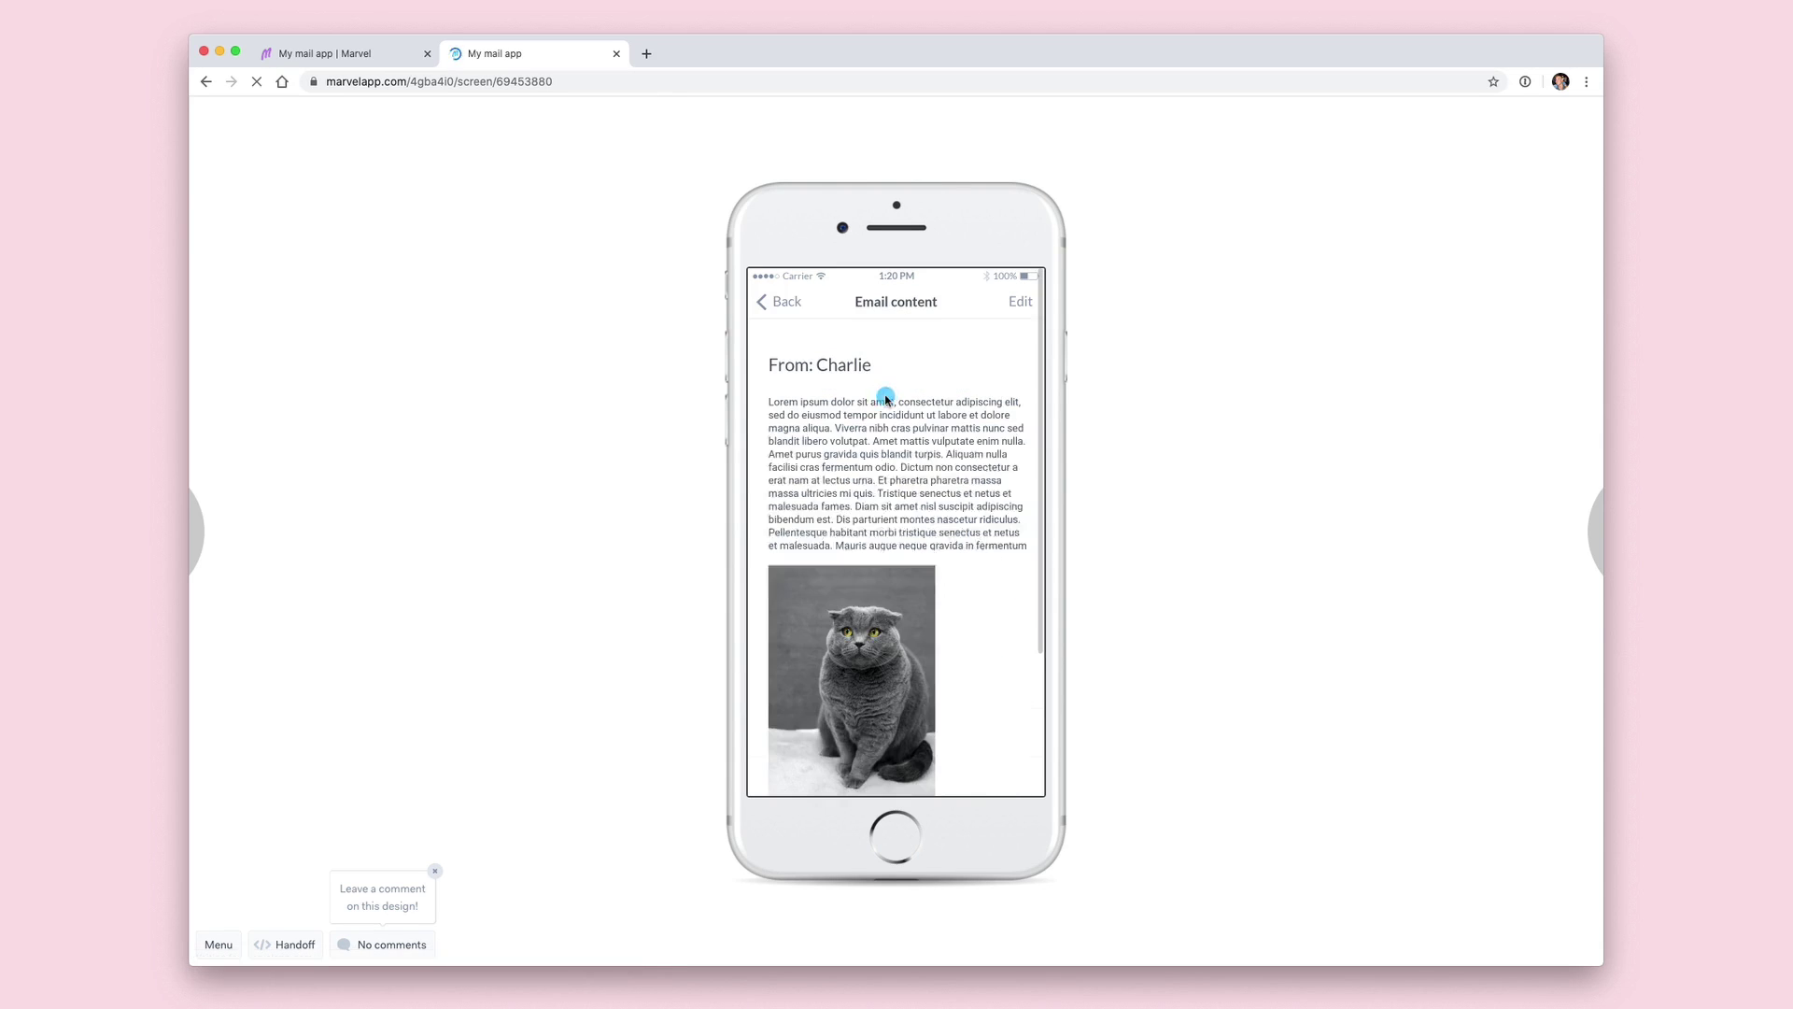
{"action": "scroll", "coordinate": [886, 400], "scroll_direction": "down", "scroll_amount": 3}
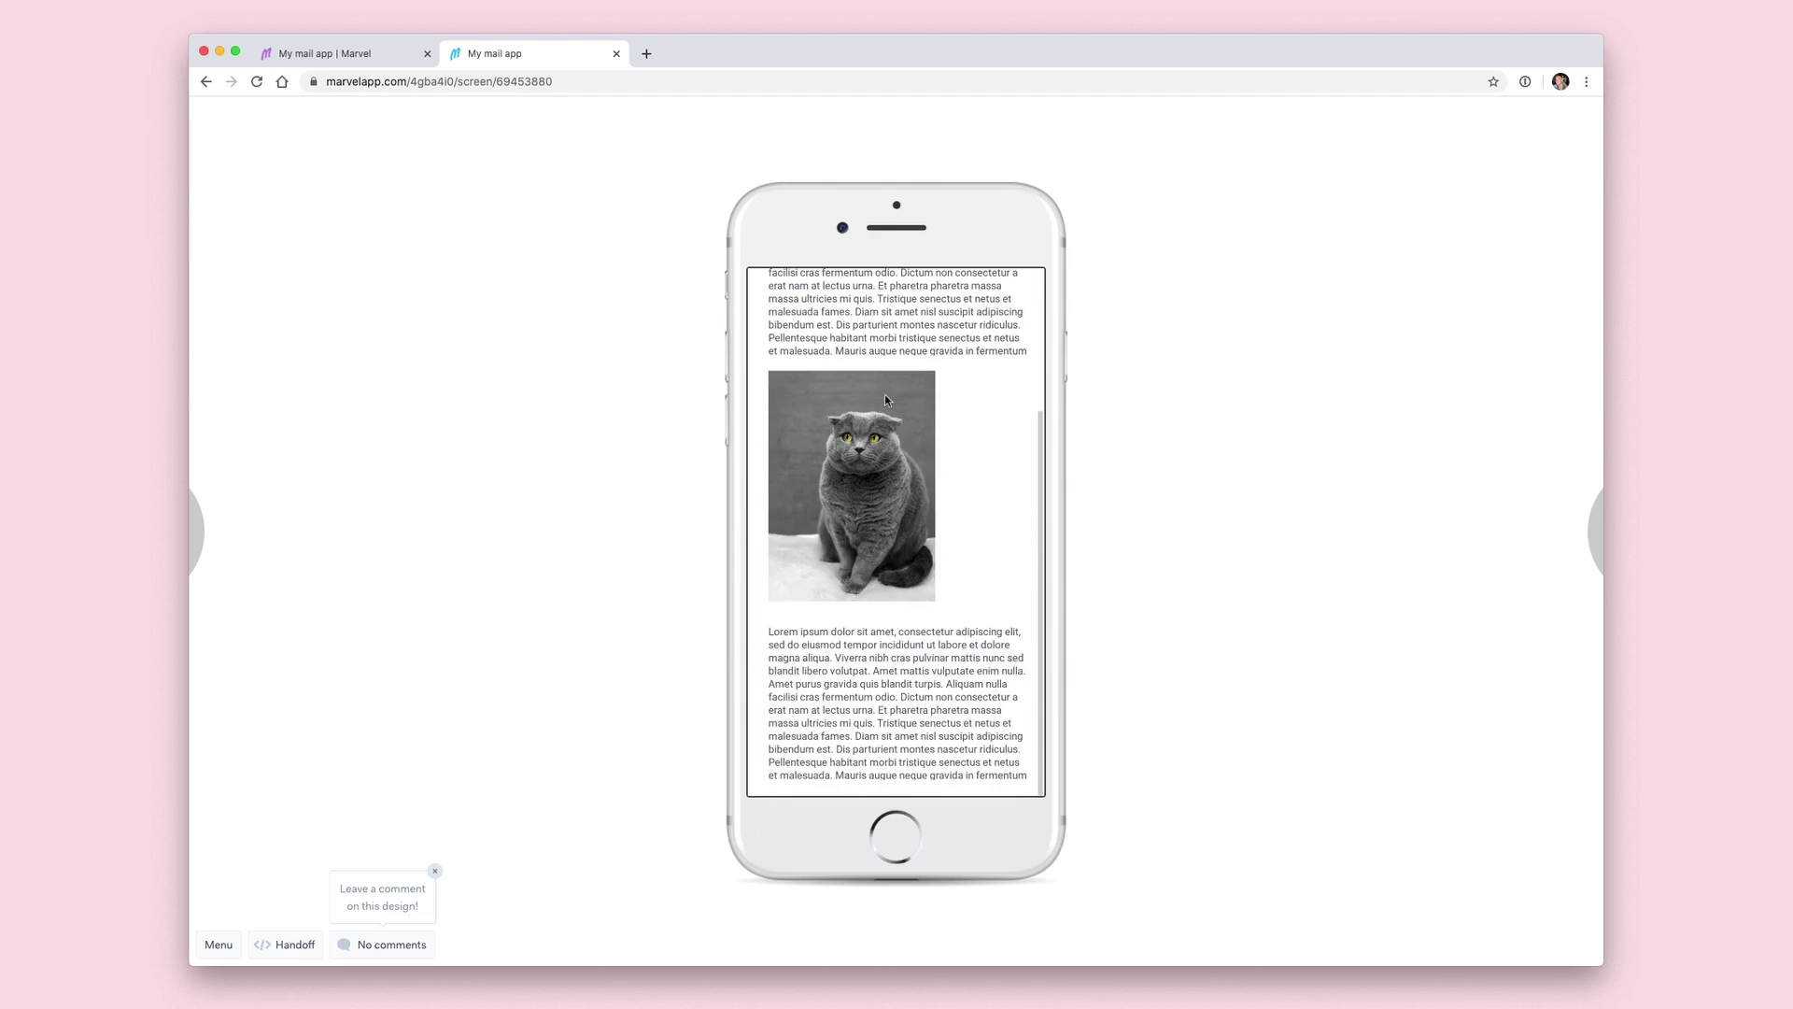
{"action": "scroll", "coordinate": [886, 400], "scroll_direction": "up", "scroll_amount": 3}
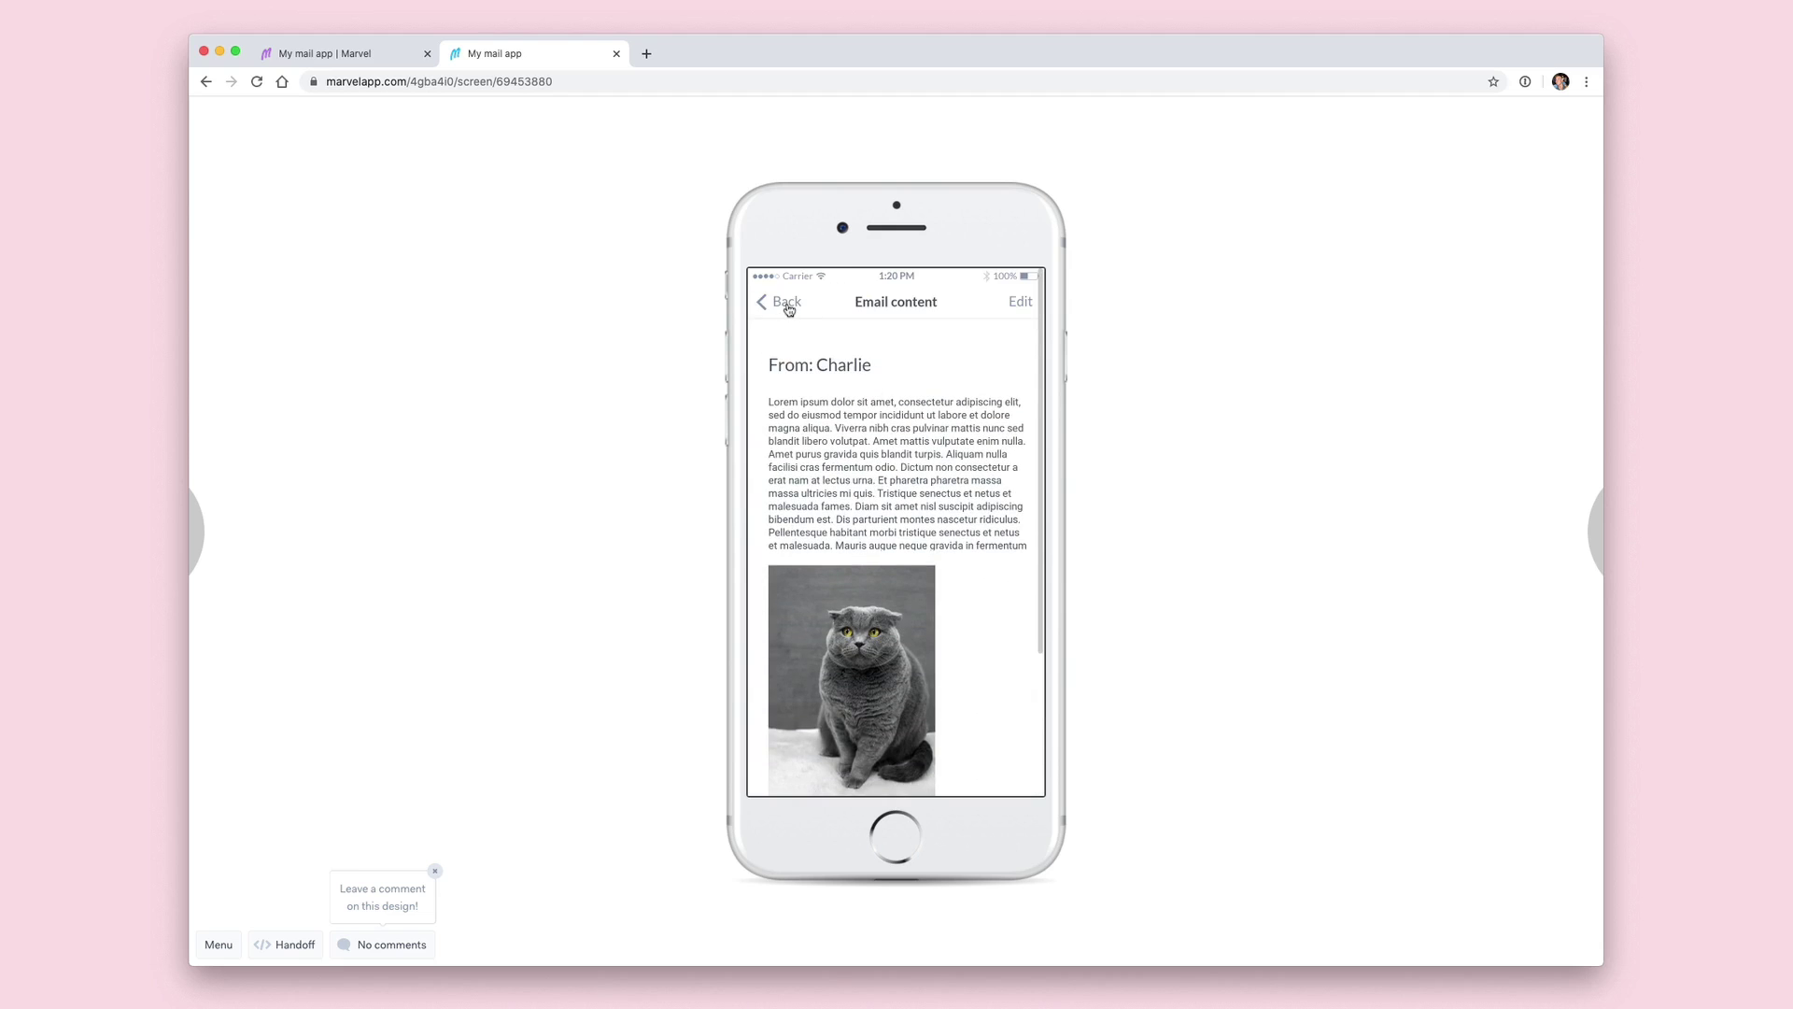
{"action": "left_click", "coordinate": [787, 305]}
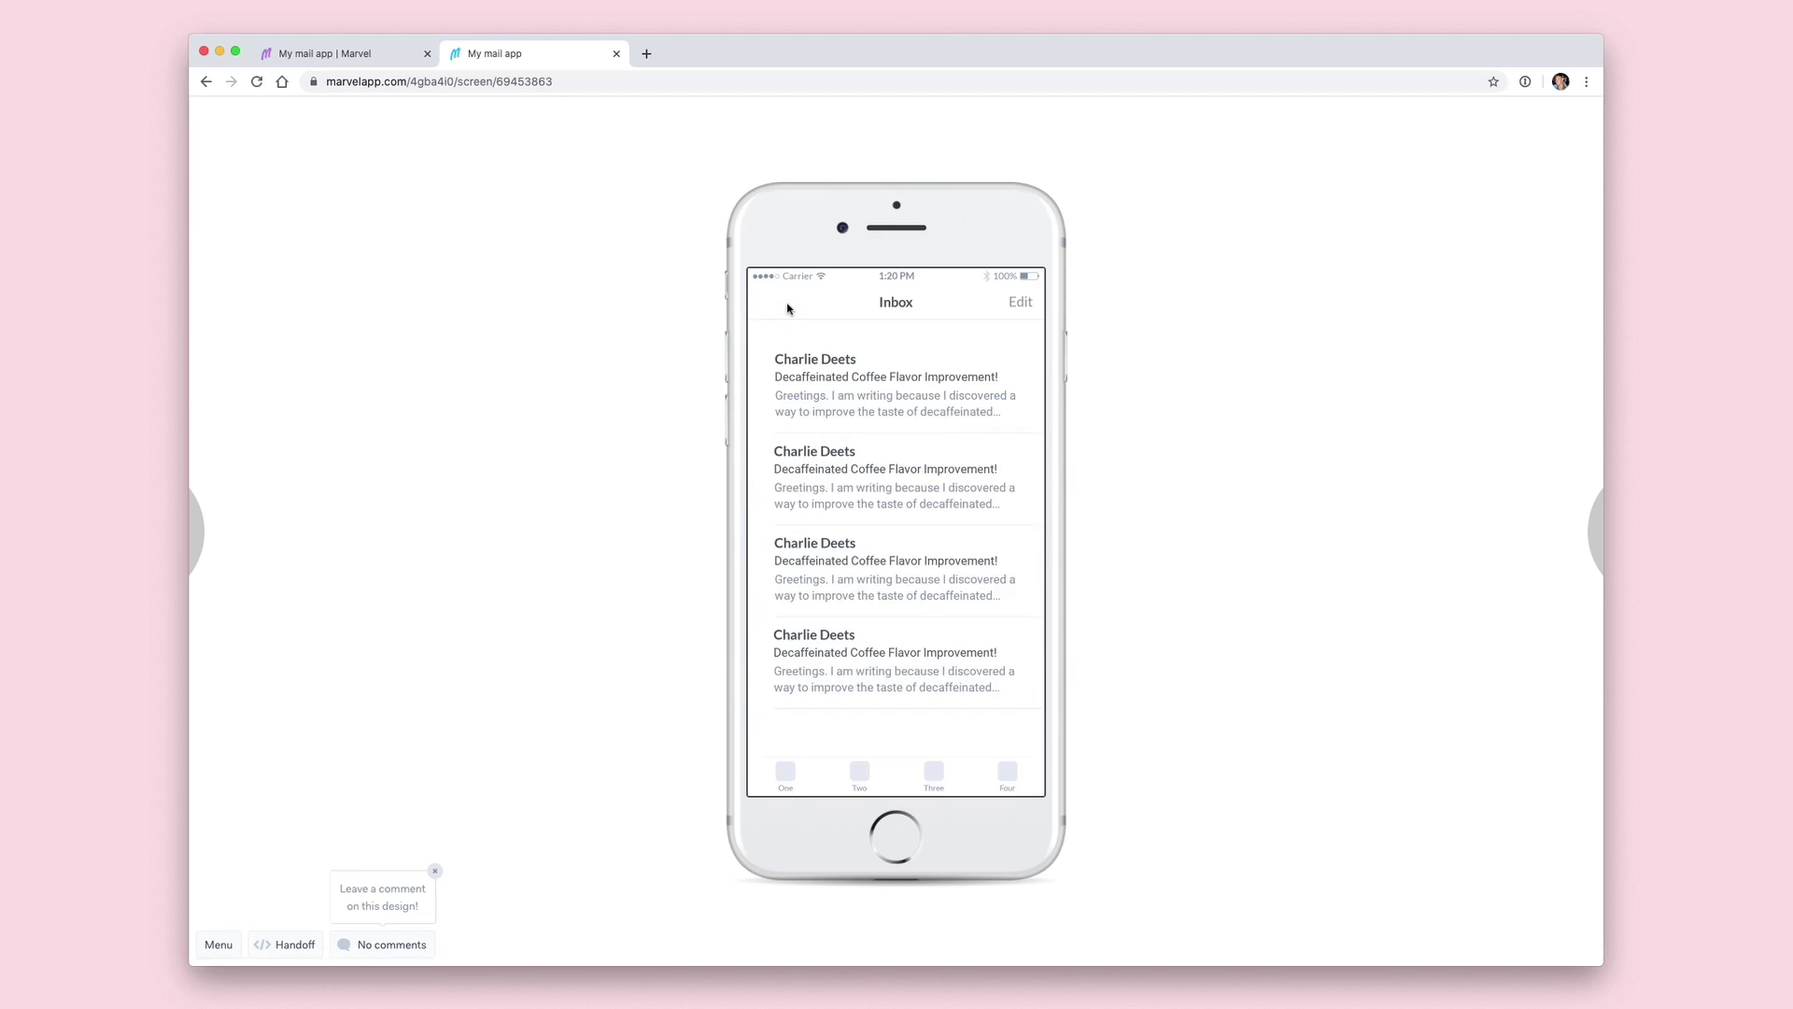